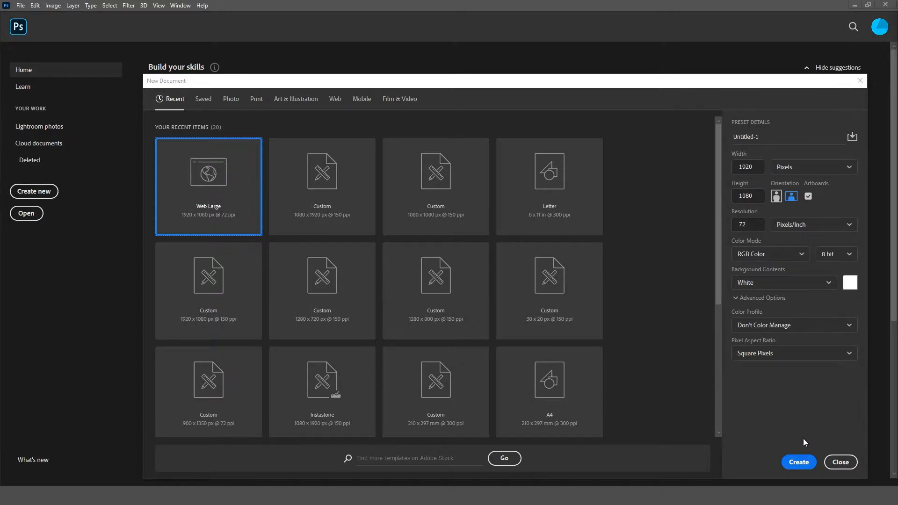
Create a 1920 × 1080 px, 72 ppi artboard document and set the artboard background to black.
left_click(805, 458)
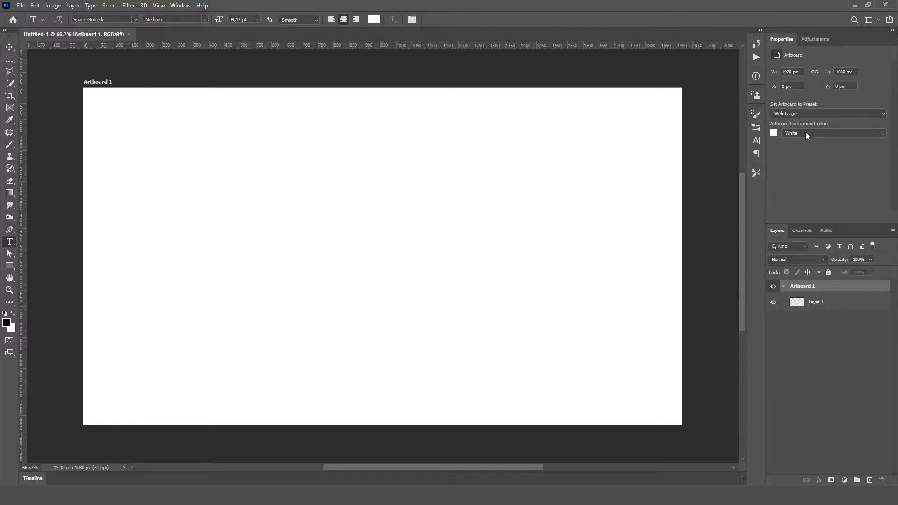
left_click(806, 133)
left_click(798, 147)
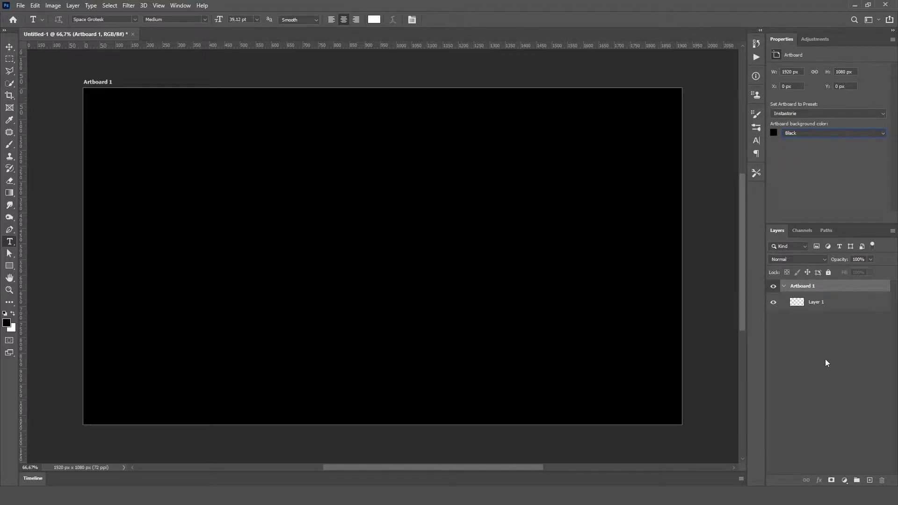
Add the text "Deixa fluir" on Layer 1 and centre it horizontally and vertically on the artboard.
left_click(821, 310)
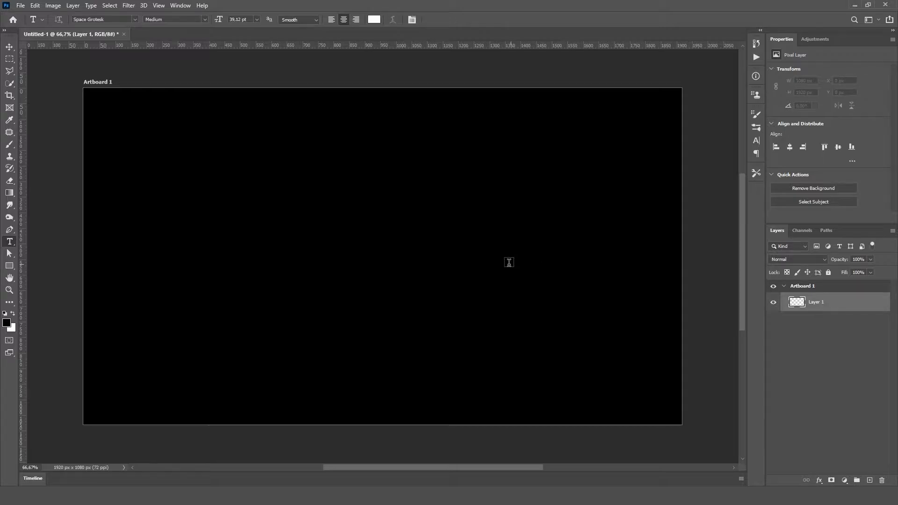
left_click(261, 241)
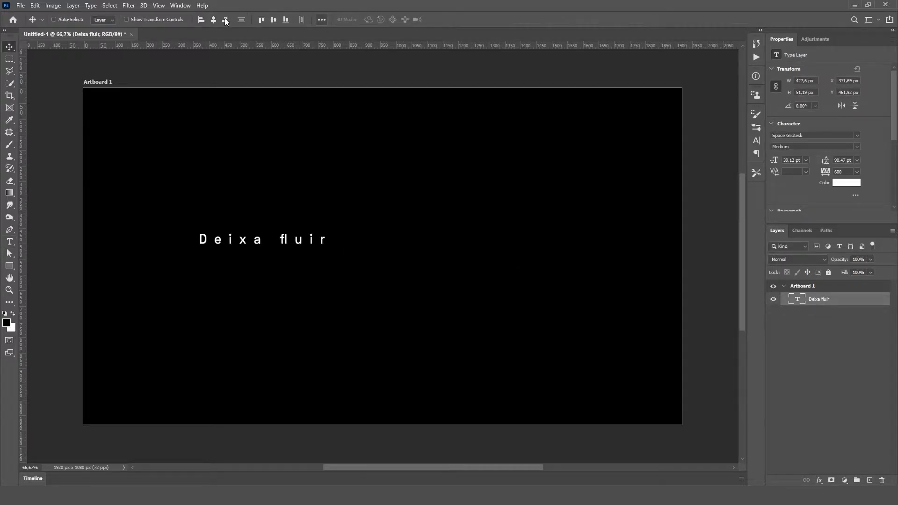
left_click(213, 20)
left_click(273, 20)
Set the text's font to CHANEY Regular at 128.51 pt with a tracking of 200.
left_click(857, 135)
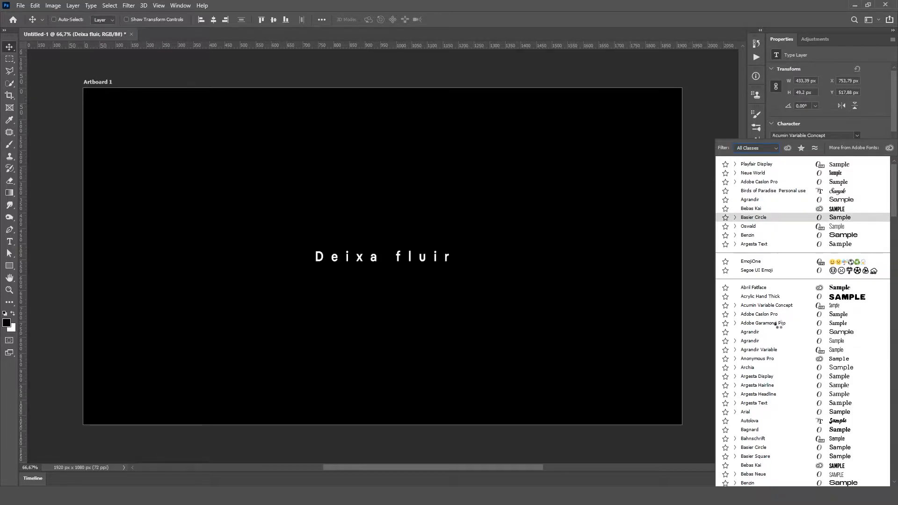
scroll(783, 323, "down", 2)
scroll(784, 327, "down", 3)
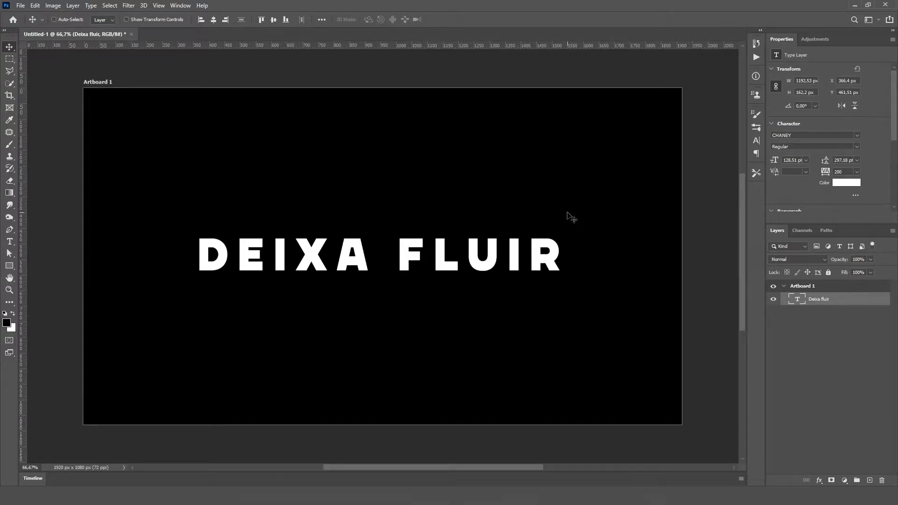
Duplicate the text layer and hide the original as a backup.
key("ctrl+j")
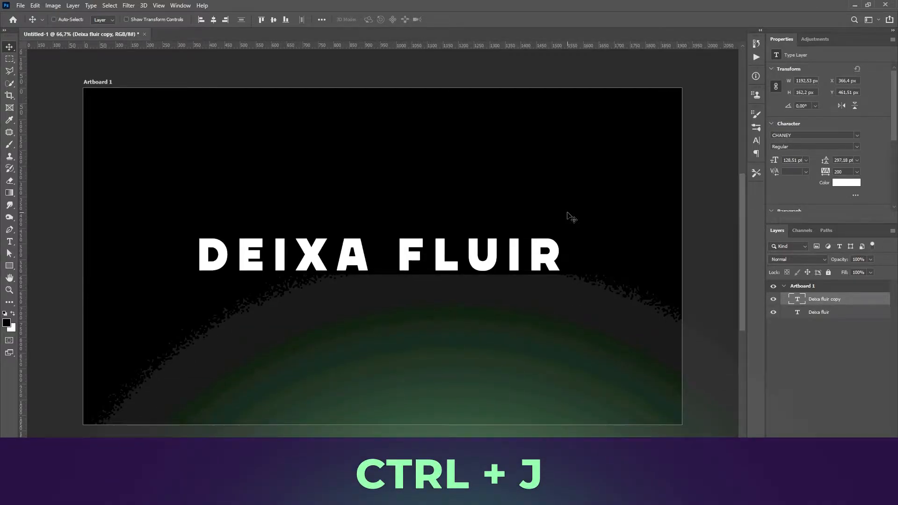
left_click(774, 312)
left_click(774, 313)
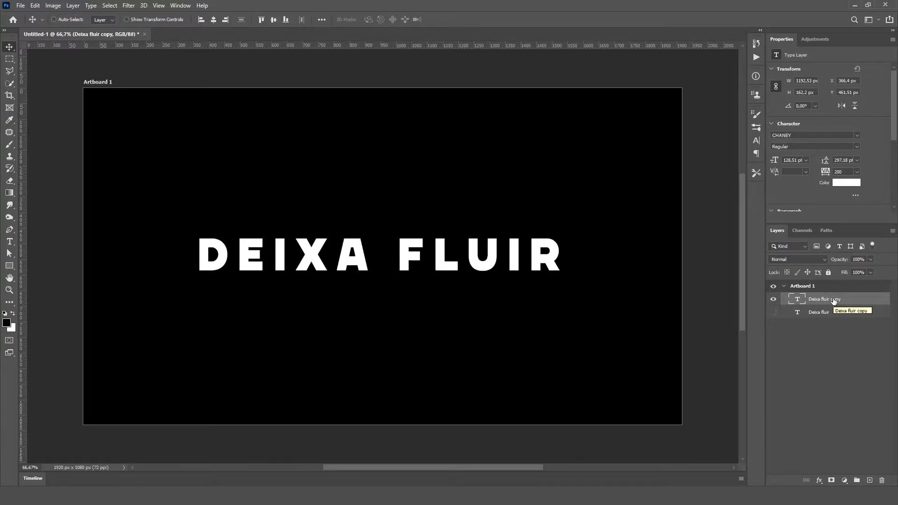
Duplicate the visible text layer, flip the duplicate vertically and place it directly beneath the text as a reflection.
key("ctrl+j")
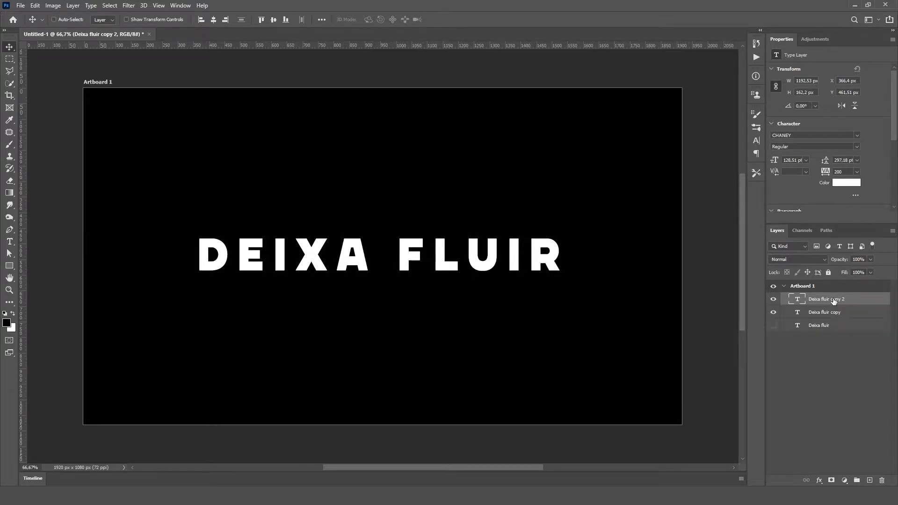
key("ctrl+t")
right_click(392, 261)
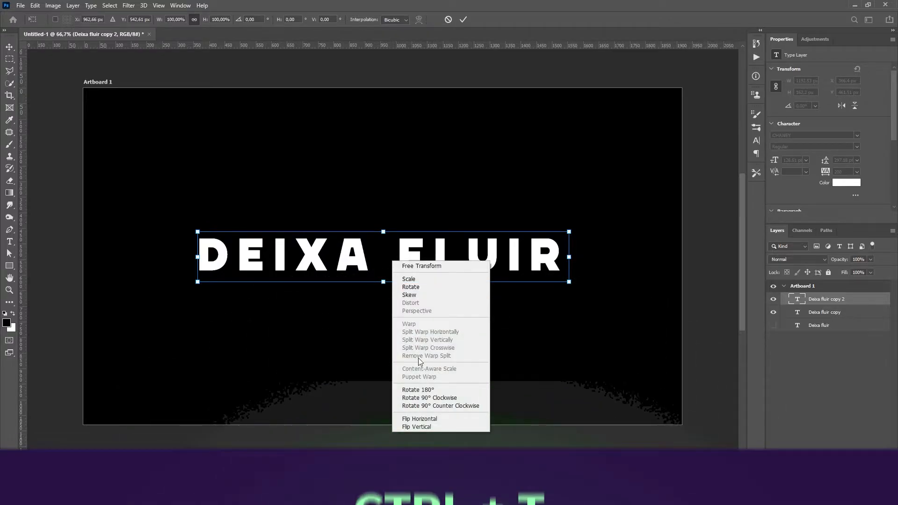
left_click(430, 427)
left_click_drag(433, 260, 423, 287)
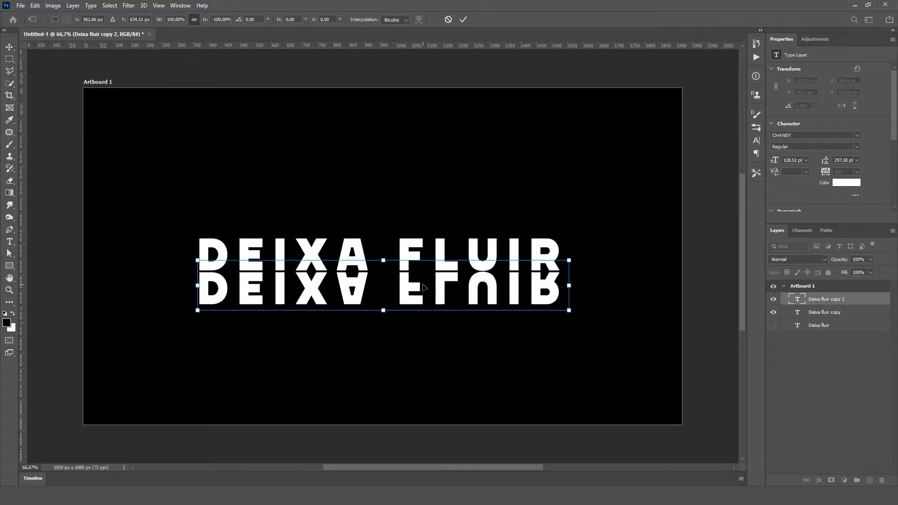
key("Return")
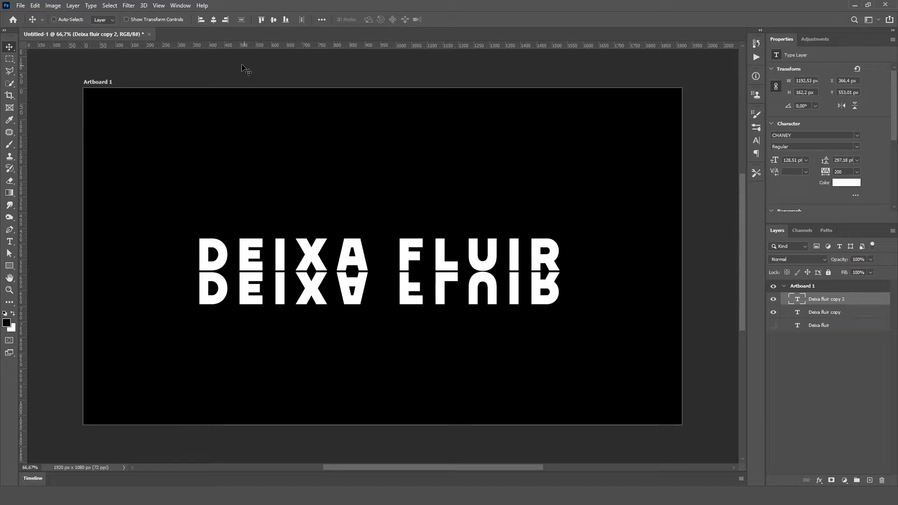
Convert the flipped text to a smart object and apply a Motion Blur at a 90° angle with a 68-pixel distance.
left_click(126, 6)
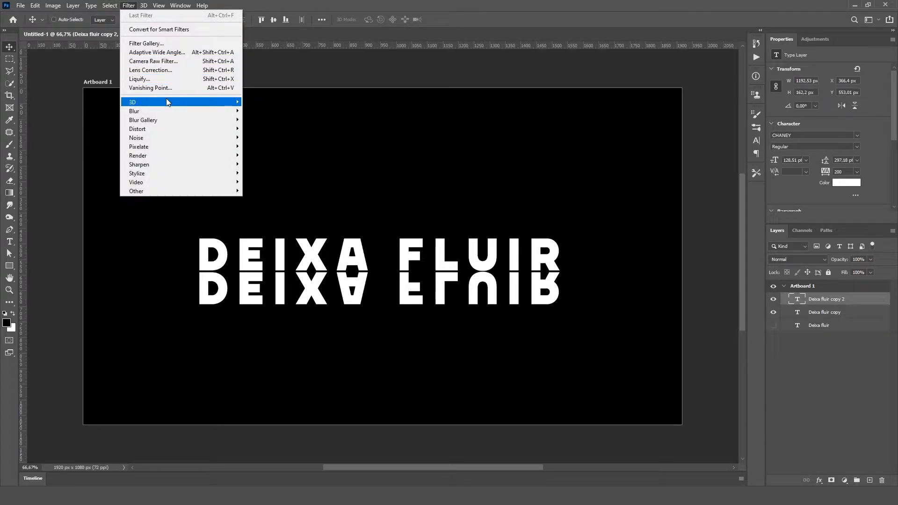
mouse_move(244, 111)
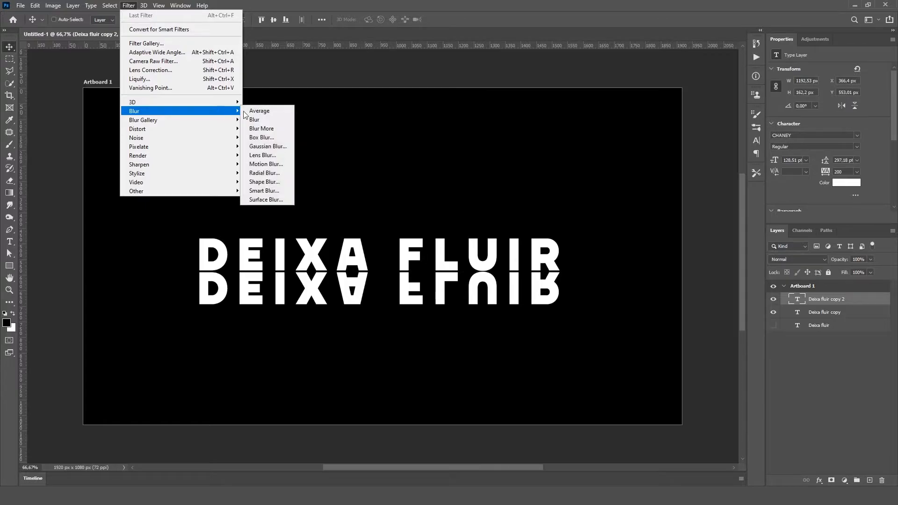
left_click(278, 165)
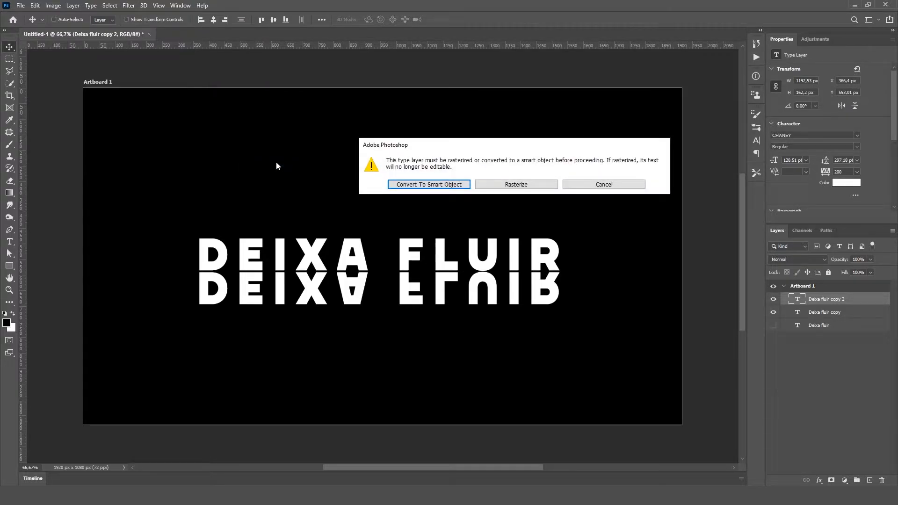
left_click(412, 186)
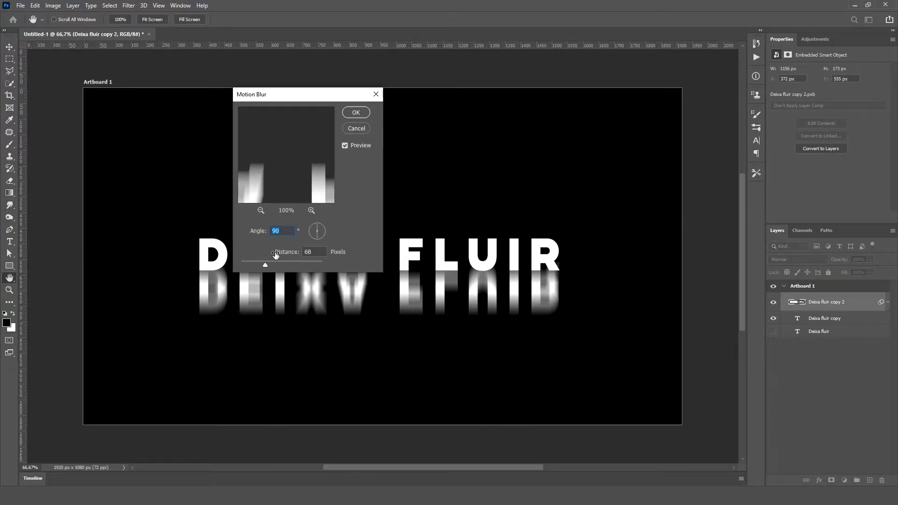
left_click(358, 113)
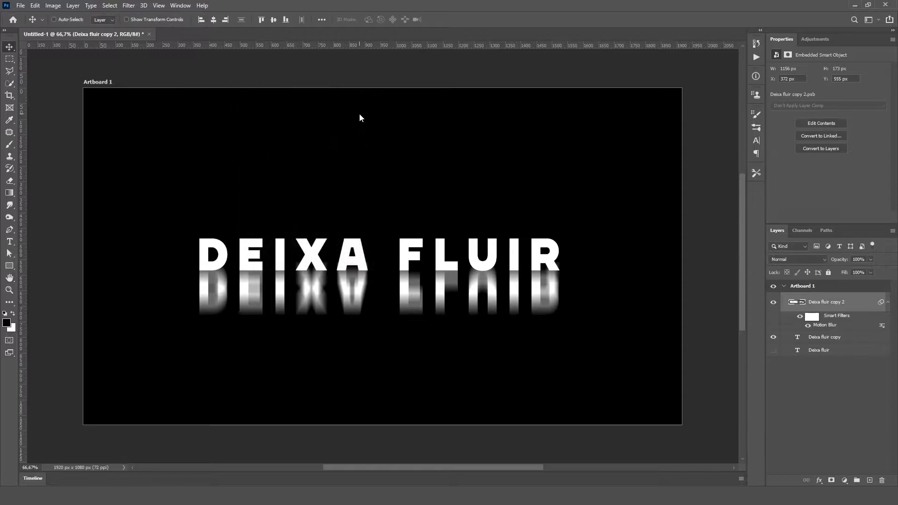
Stretch the blurred reflection vertically down to the artboard's lower edge, making it about 547 px high.
key("ctrl+minus")
key("ctrl+t")
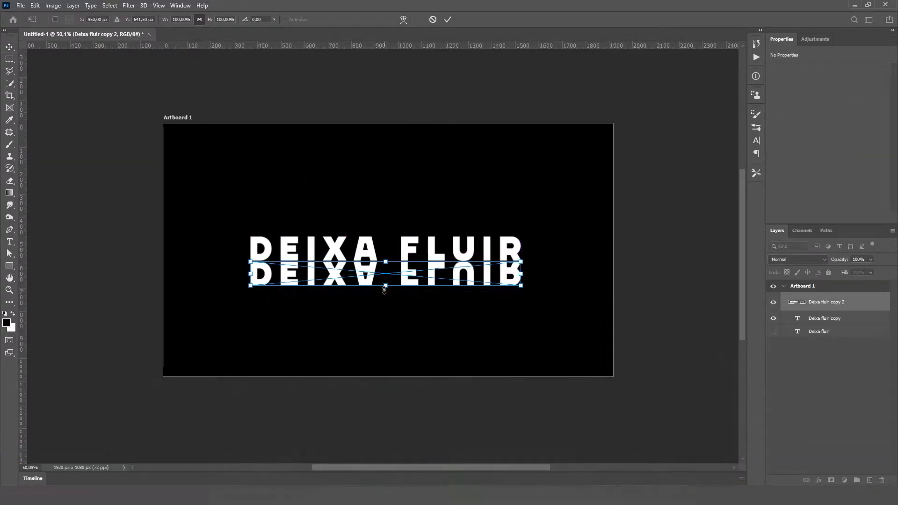
left_click_drag(384, 289, 408, 343)
left_click_drag(386, 401, 386, 377)
key("Return")
key("ctrl+f")
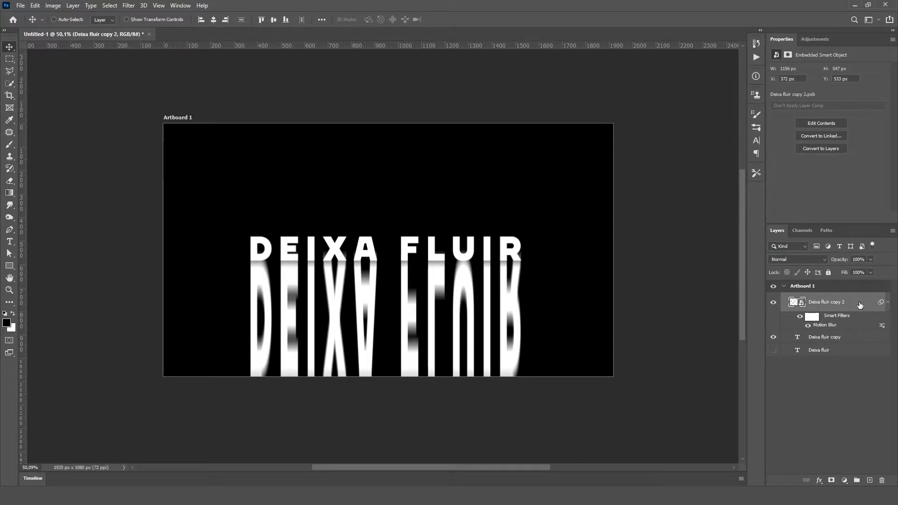
Duplicate the stretched reflection layer twice.
key("ctrl")
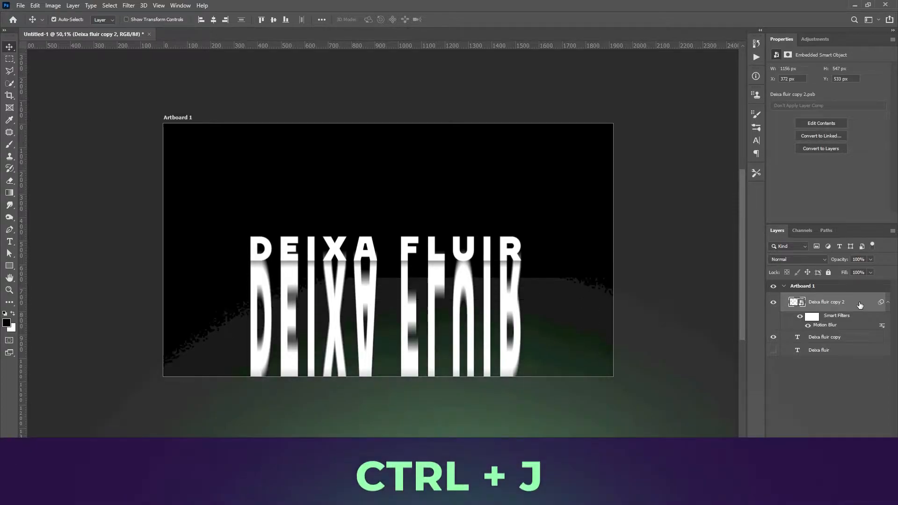
key("ctrl+j")
key("ctrl+j")
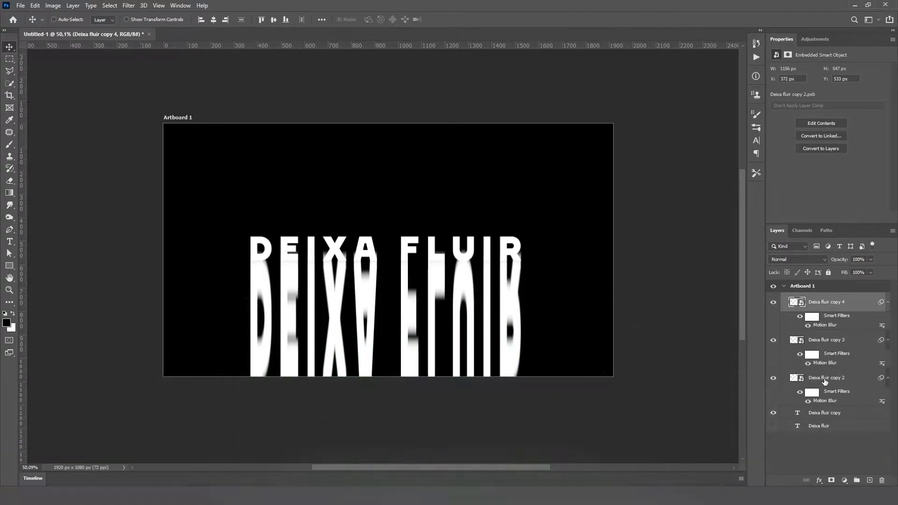
Rename the lowest reflection layer as roxo and the middle one as azul.
double_click(825, 381)
type("ro")
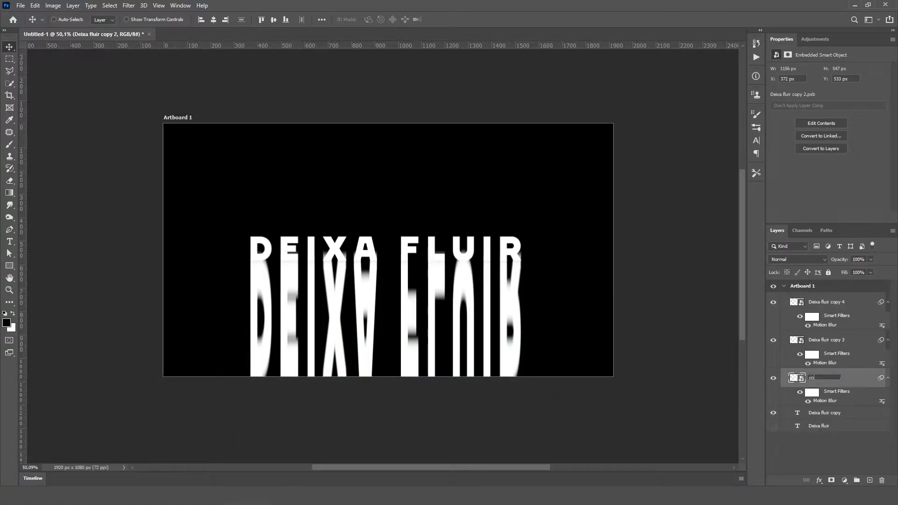
type("xo")
double_click(835, 340)
type("a")
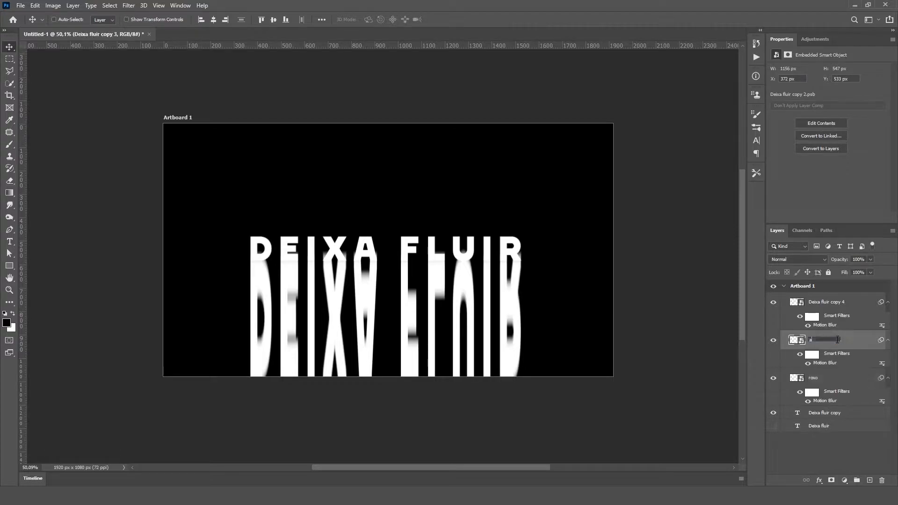
type("zul")
Add a bright purple Color Overlay in Normal mode at 100% opacity to the roxo layer.
left_click(848, 382)
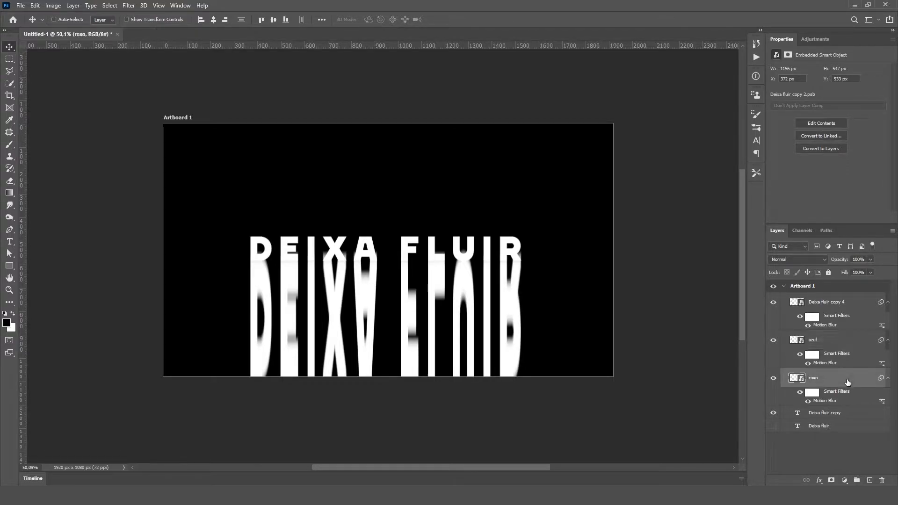
double_click(850, 380)
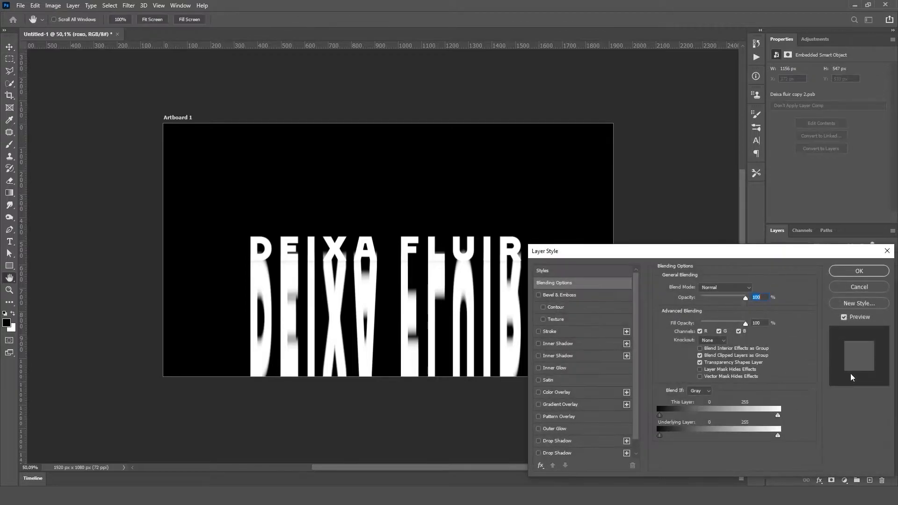
left_click_drag(792, 254, 556, 209)
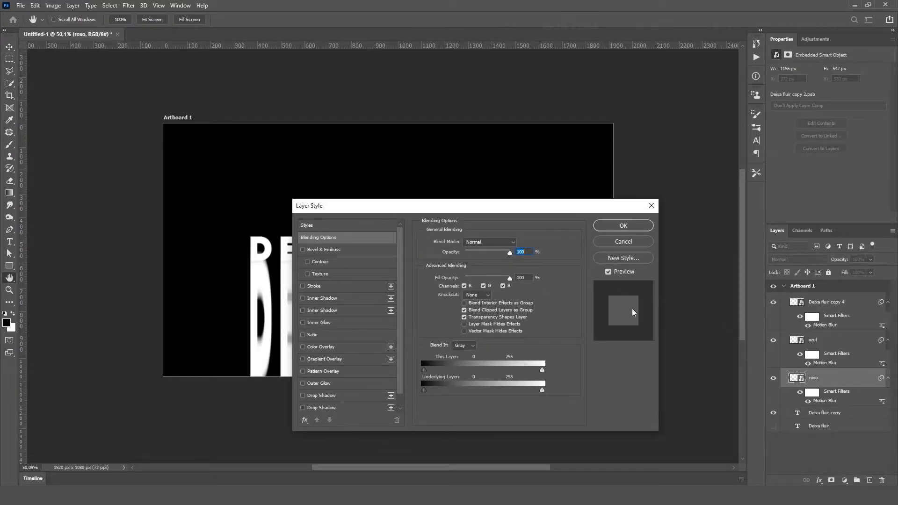
left_click(316, 348)
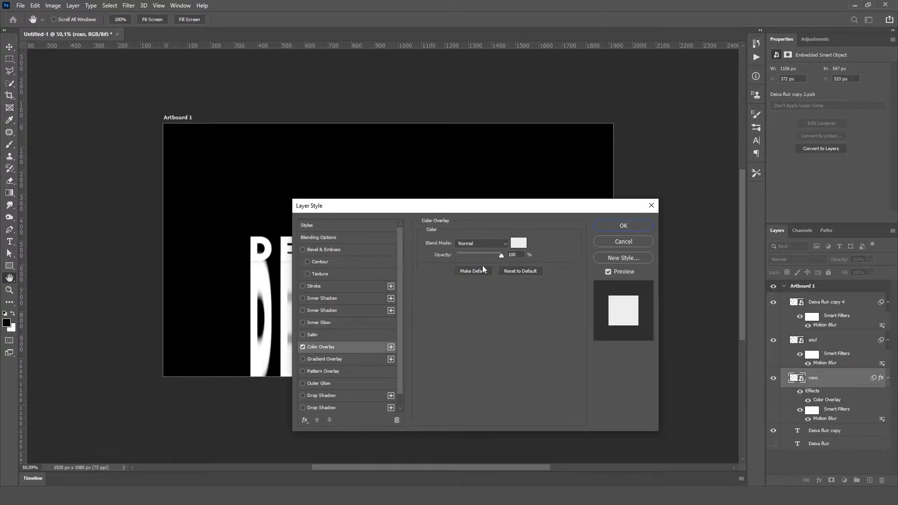
left_click(517, 243)
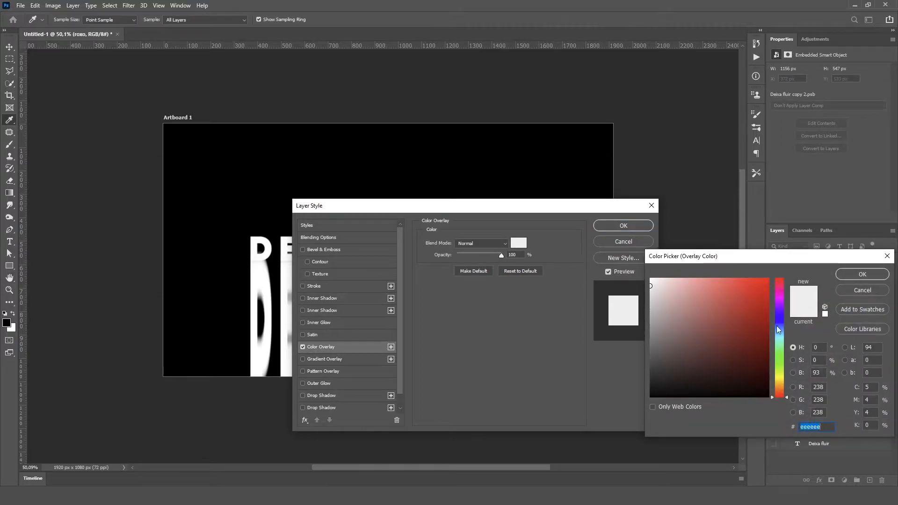
left_click(769, 294)
left_click(862, 274)
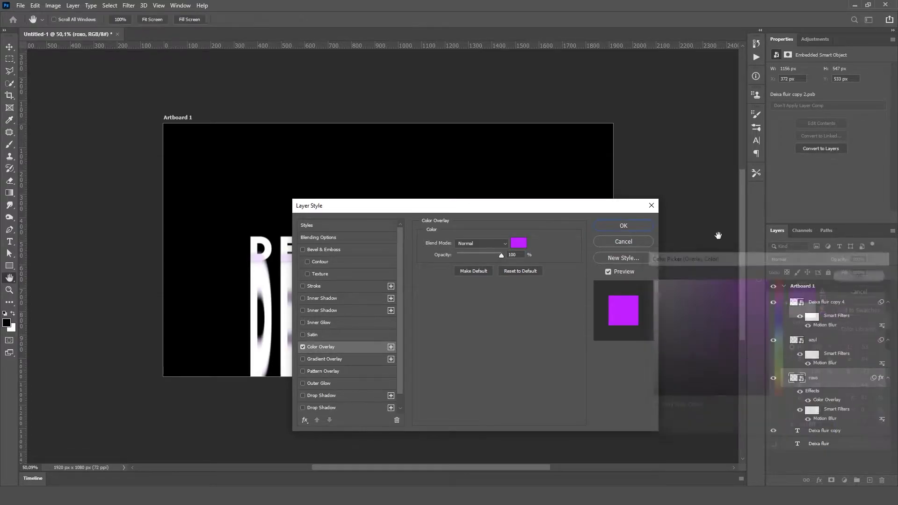
left_click(624, 226)
Add a blue Color Overlay to the azul layer.
double_click(837, 340)
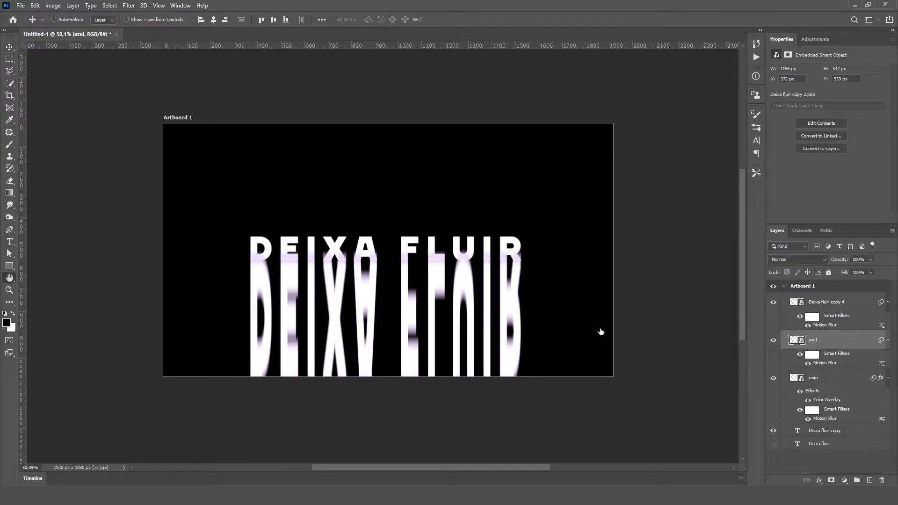
left_click(322, 346)
left_click(518, 243)
left_click(759, 279)
left_click(862, 274)
left_click(623, 225)
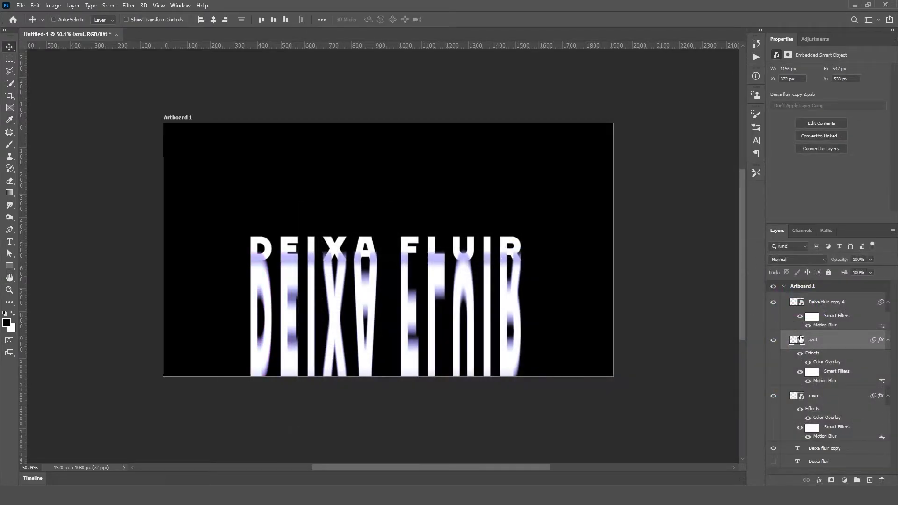
Skew the azul layer so its lower edge shifts slightly to the left of the white reflection.
key("ctrl+t")
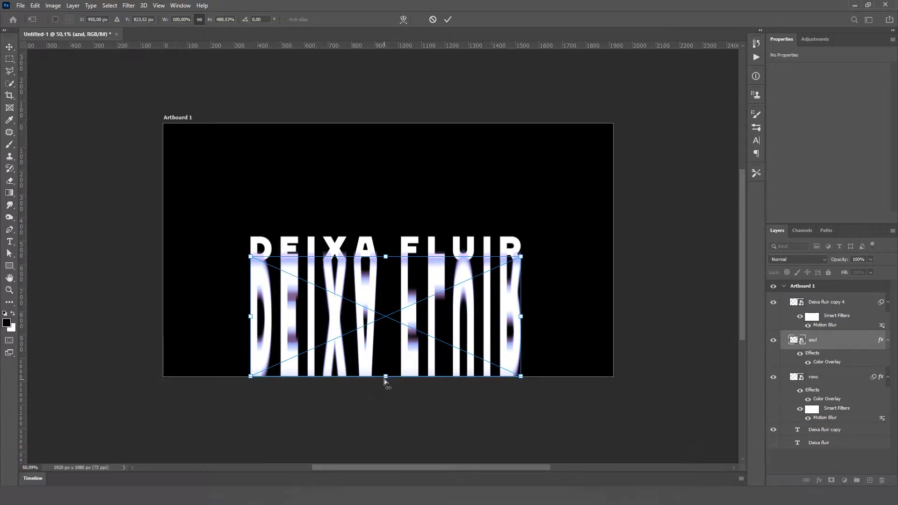
left_click_drag(383, 380, 382, 377)
key("Return")
Skew the roxo layer so its lower edge shifts slightly to the right of the white reflection.
left_click(813, 396)
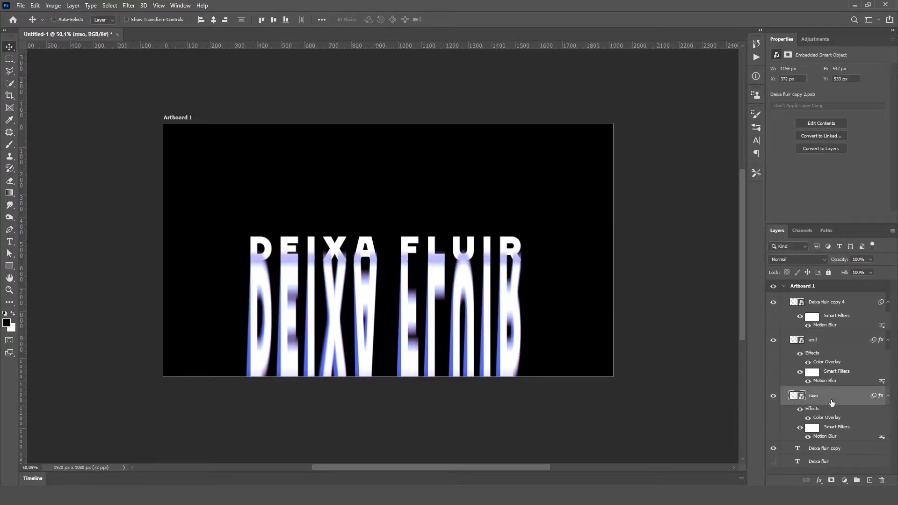
key("ctrl+t")
left_click_drag(387, 376, 389, 378)
key("Return")
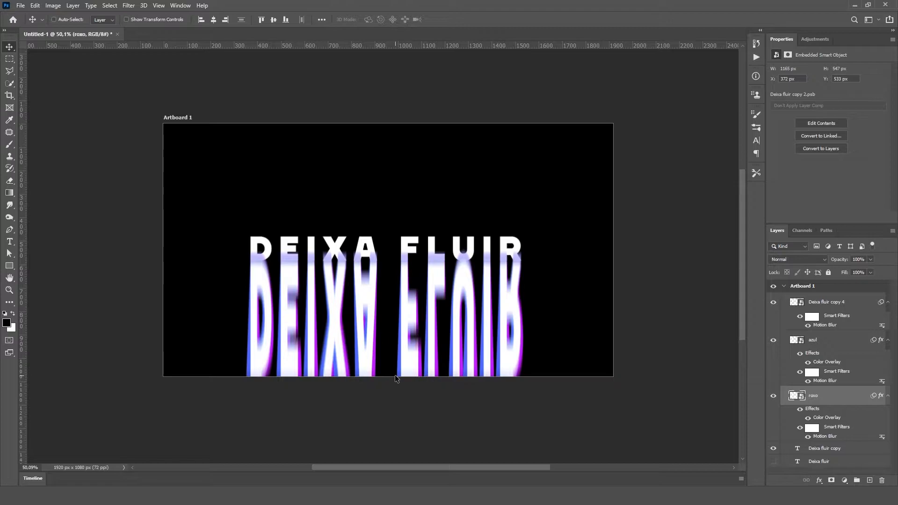
Move the visible upright text layer above all the reflection layers in the layer stack.
left_click_drag(831, 449, 819, 301)
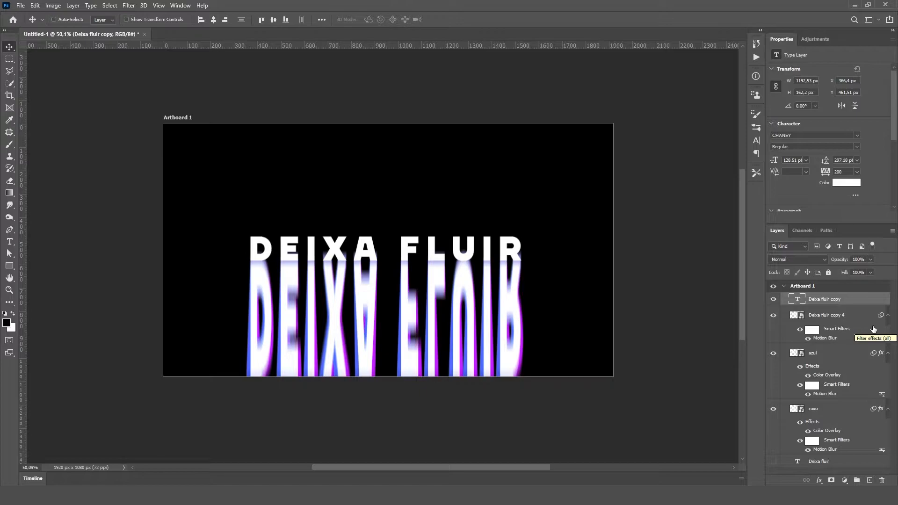
Group the white, azul and roxo reflection layers and name the group "deixa fluir".
left_click(851, 320)
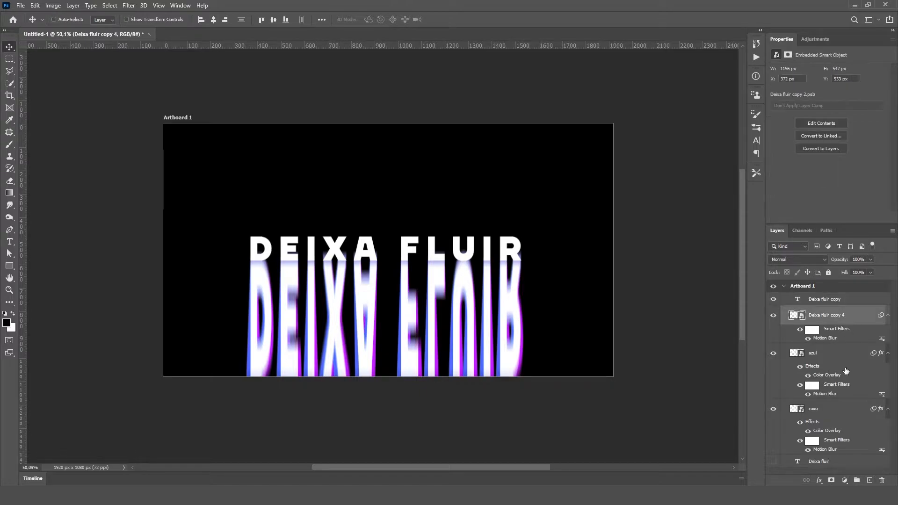
left_click(831, 414, "shift")
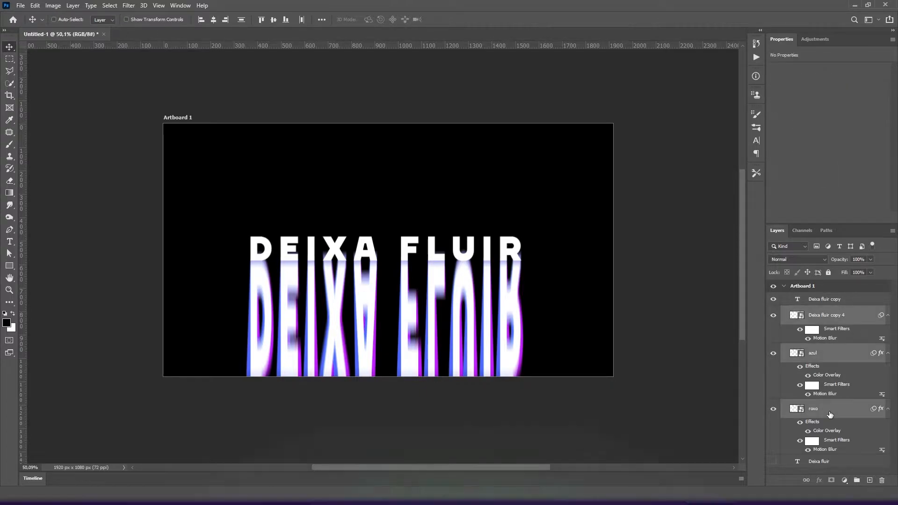
key("ctrl+g")
double_click(816, 312)
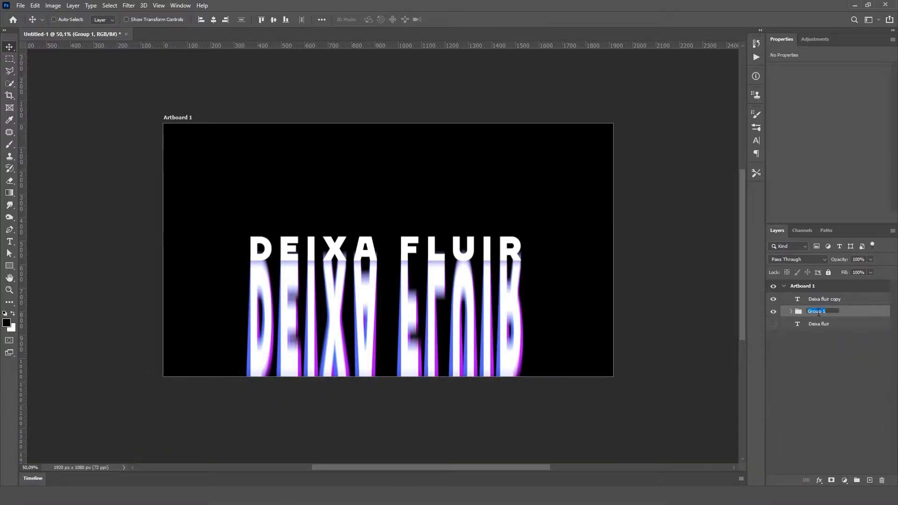
type("deixa fluir")
left_click(849, 313)
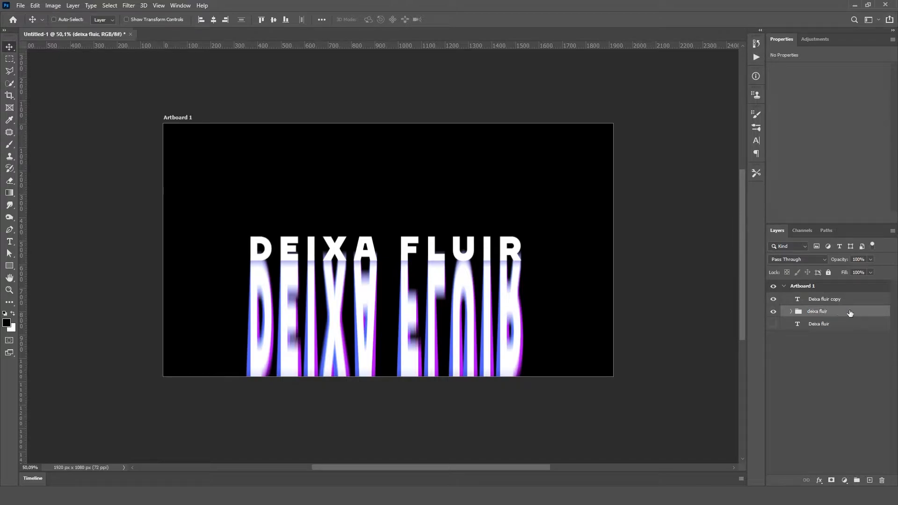
Duplicate the deixa fluir group, hide the original, and merge the duplicate into one pixel layer.
key("ctrl+j")
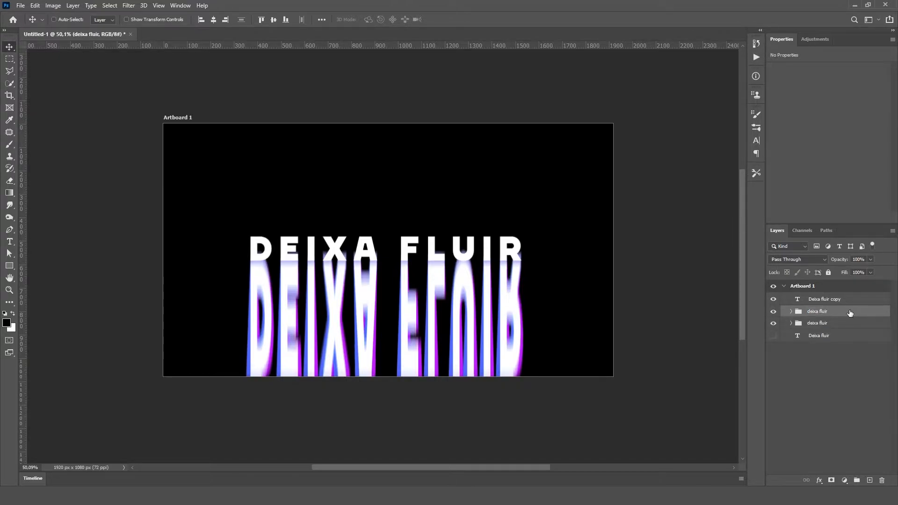
left_click(773, 324)
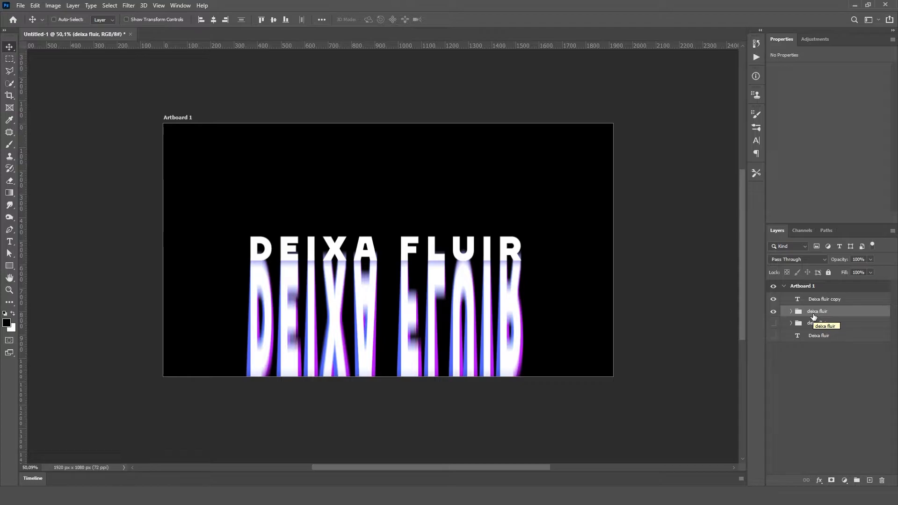
right_click(831, 316)
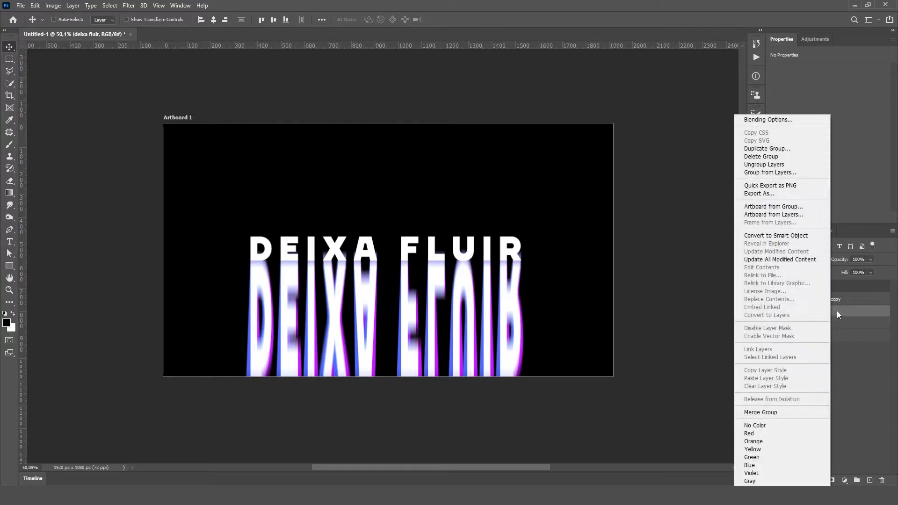
left_click(776, 414)
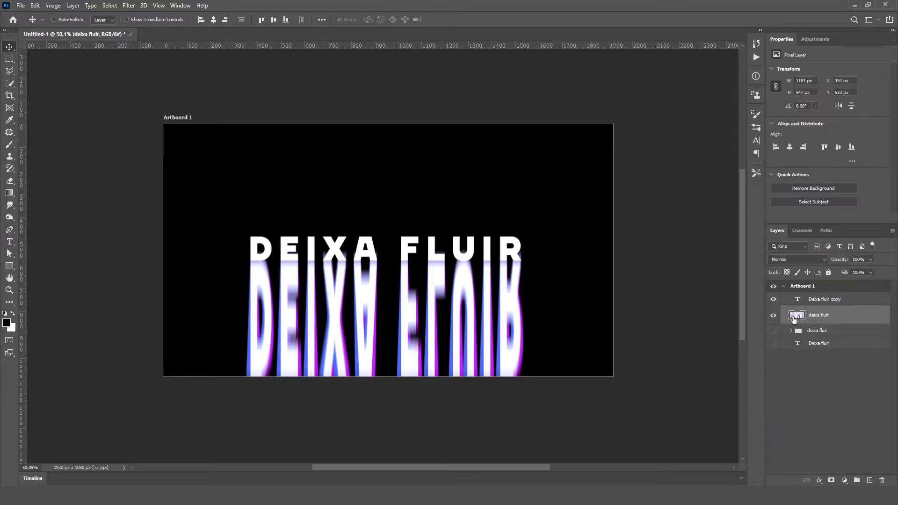
left_click_drag(453, 327, 412, 257)
key("ctrl+z")
Set up the Smudge tool with a soft brush of about 171 px and 70% strength.
left_click(12, 206)
right_click(12, 205)
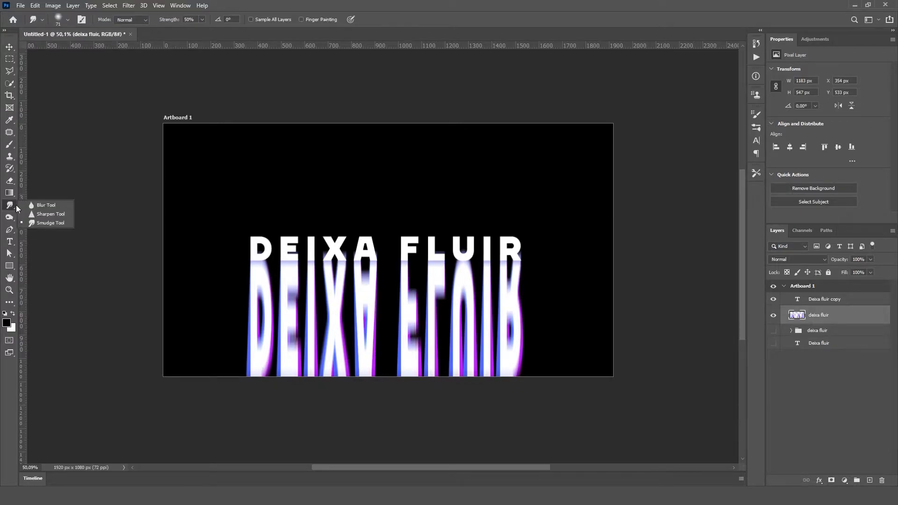
left_click(49, 222)
right_click(220, 277, "alt+shift")
left_click_drag(207, 285, 218, 284, "alt")
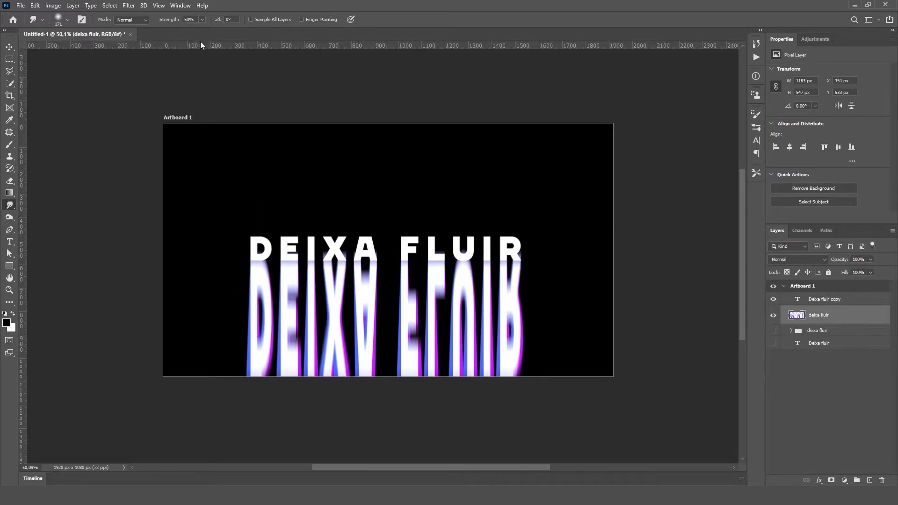
left_click(189, 20)
type("70")
key("Return")
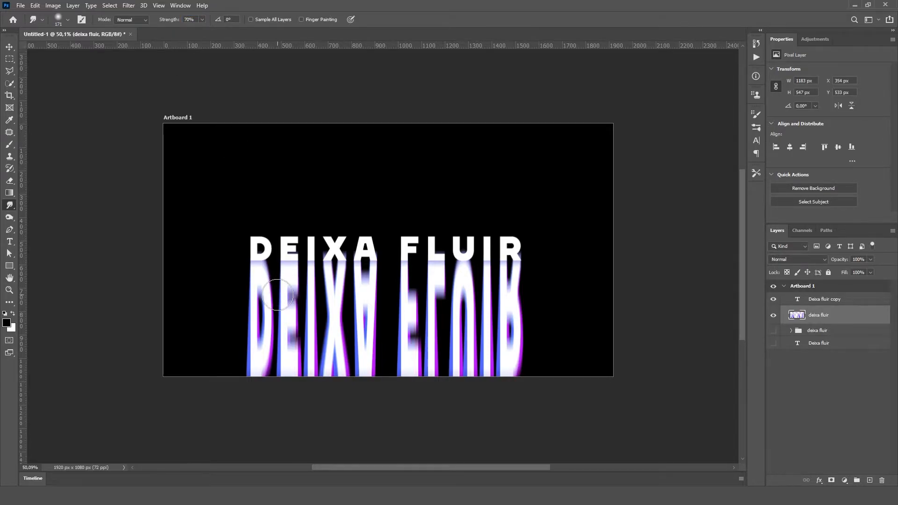
Smudge the letter reflections downward across the whole title so they melt into flowing vertical streaks.
left_click_drag(276, 295, 268, 410, "alt")
left_click_drag(307, 287, 305, 423)
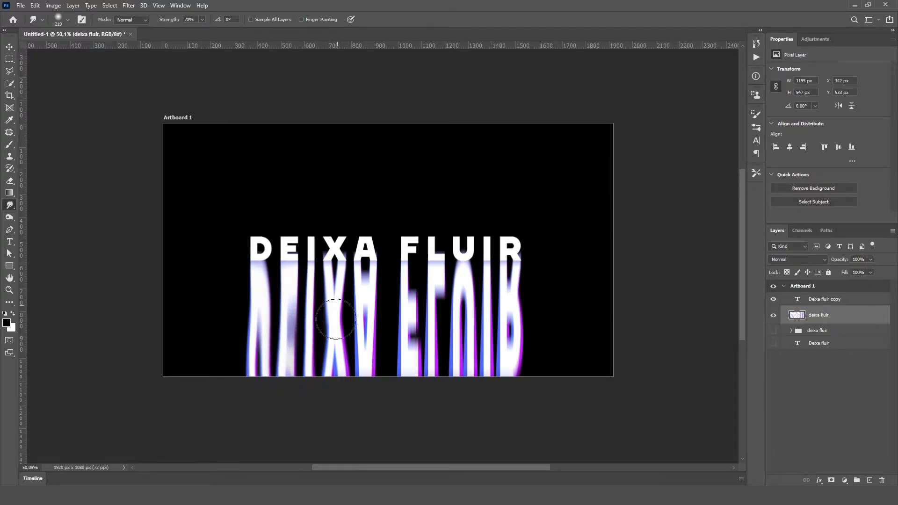
left_click_drag(337, 300, 336, 414)
left_click_drag(361, 289, 360, 407)
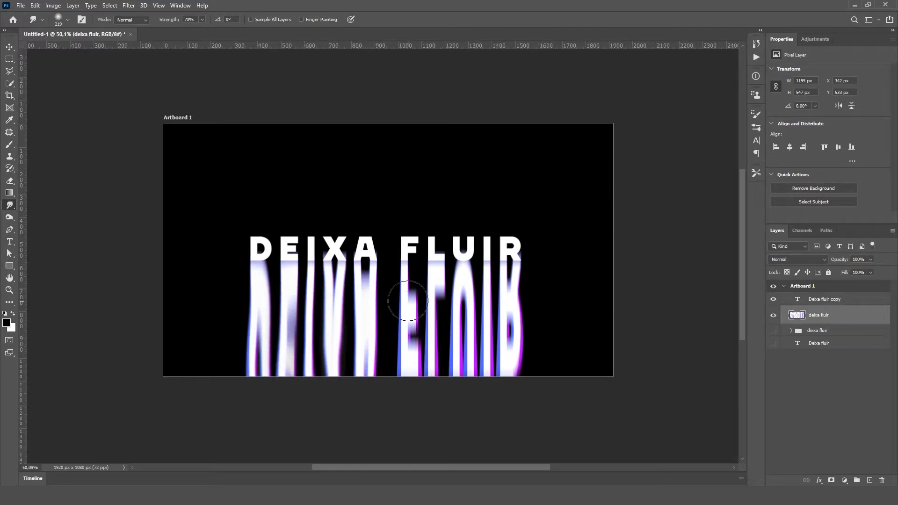
left_click_drag(407, 303, 409, 392)
left_click_drag(437, 280, 443, 393)
mouse_move(464, 290)
left_mouse_down()
mouse_move(471, 405)
mouse_move(492, 337)
mouse_move(495, 377)
left_mouse_up()
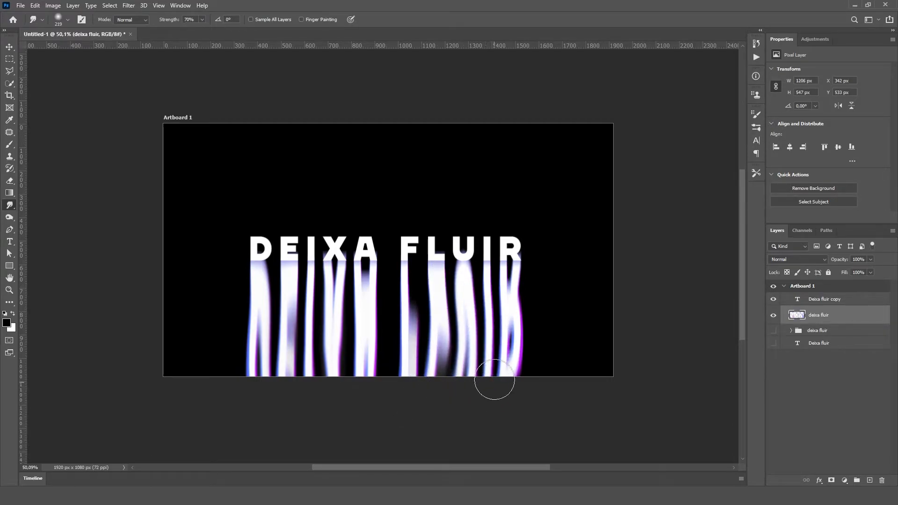
left_click_drag(507, 311, 519, 374)
Smudge the outer reflection streaks outward to the artboard's lower corners, and bend the inner DEIXA streaks toward the lower left.
mouse_move(533, 312)
left_mouse_down()
mouse_move(557, 360)
mouse_move(643, 372)
left_mouse_up()
left_click_drag(552, 356, 661, 374)
mouse_move(274, 337)
left_mouse_down()
mouse_move(209, 372)
mouse_move(150, 380)
left_mouse_up()
mouse_move(236, 356)
left_mouse_down()
mouse_move(146, 387)
mouse_move(107, 383)
left_mouse_up()
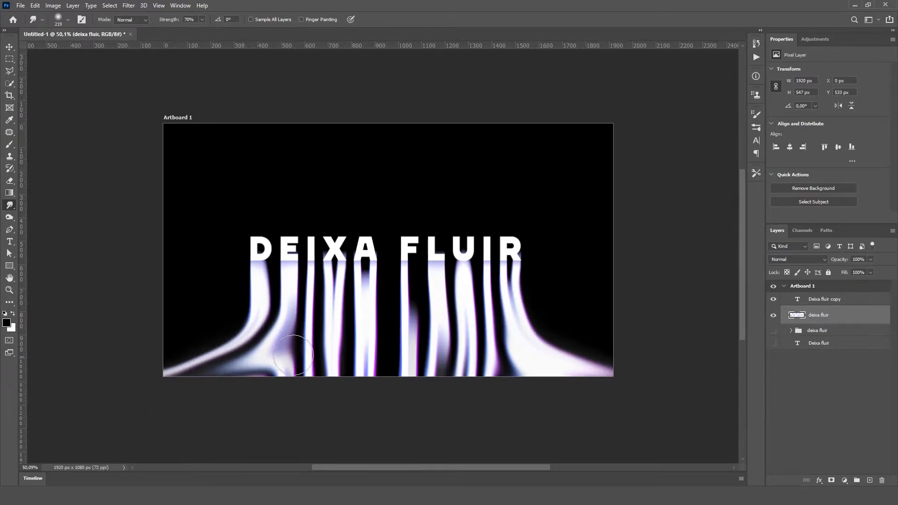
left_click_drag(302, 353, 235, 390)
left_click_drag(336, 320, 301, 377)
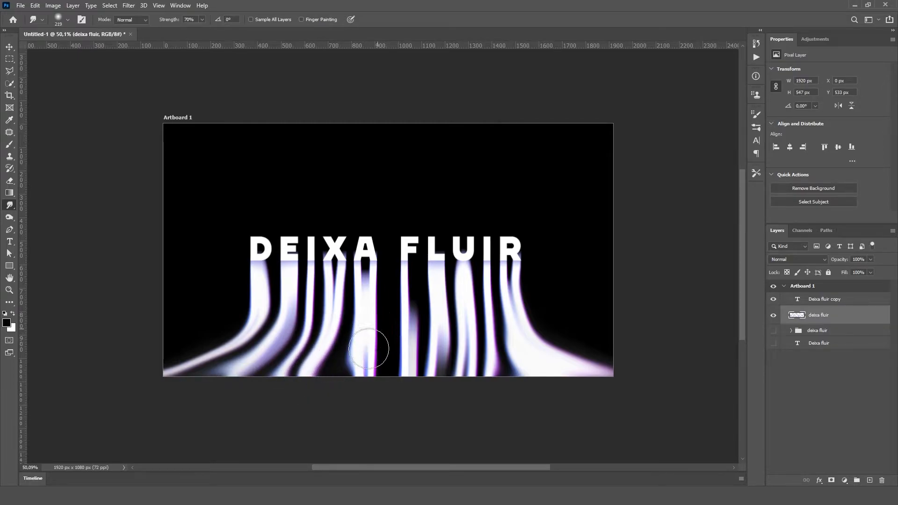
left_click_drag(371, 341, 332, 382)
Smudge the lower ends of the central and FLUIR reflection streaks into gently curved, wavy flows.
mouse_move(408, 324)
left_mouse_down()
mouse_move(405, 347)
mouse_move(423, 384)
left_mouse_up()
left_click_drag(360, 306, 367, 380)
left_click_drag(366, 326, 367, 384)
mouse_move(410, 322)
left_mouse_down()
mouse_move(391, 395)
mouse_move(423, 384)
left_mouse_up()
left_click_drag(450, 321, 444, 374)
left_click_drag(472, 327, 464, 381)
left_click_drag(499, 339, 509, 389)
left_click_drag(499, 354, 502, 369)
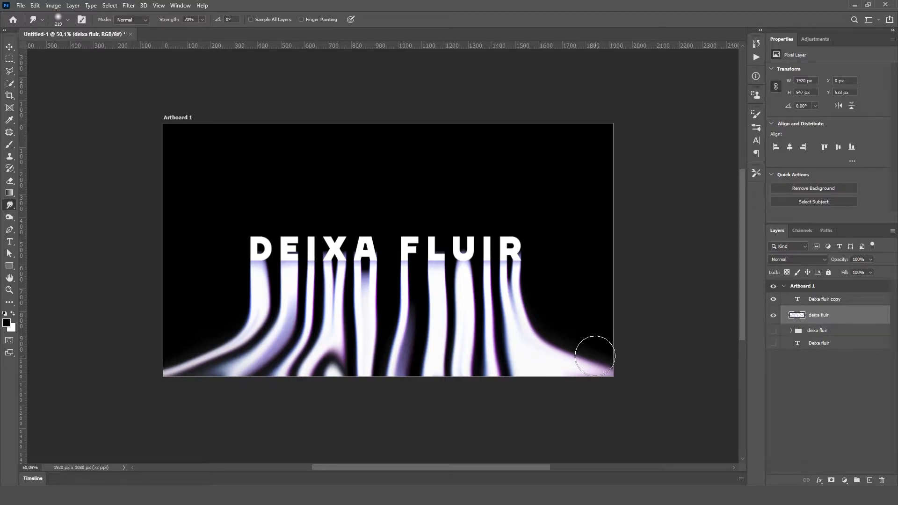
Rasterize the upright Deixa fluir copy text layer.
left_click(823, 301)
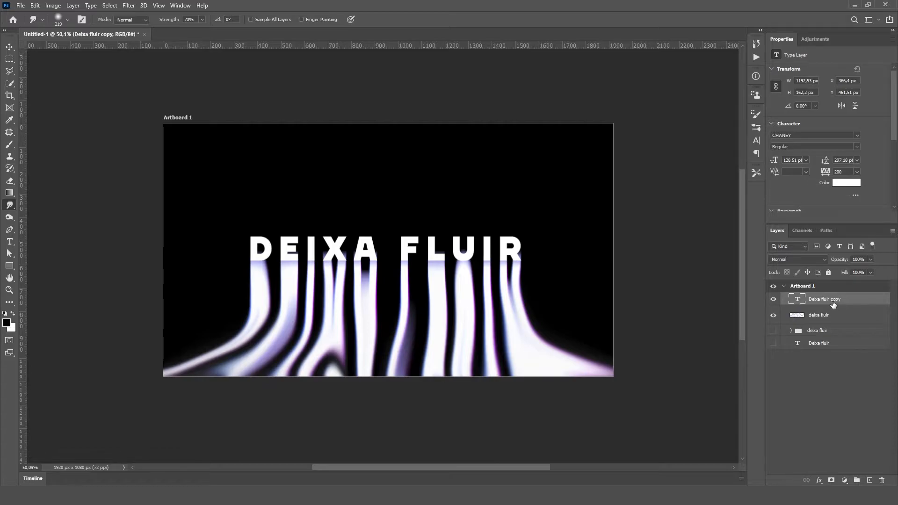
left_click(774, 299)
left_click(773, 299)
right_click(846, 303)
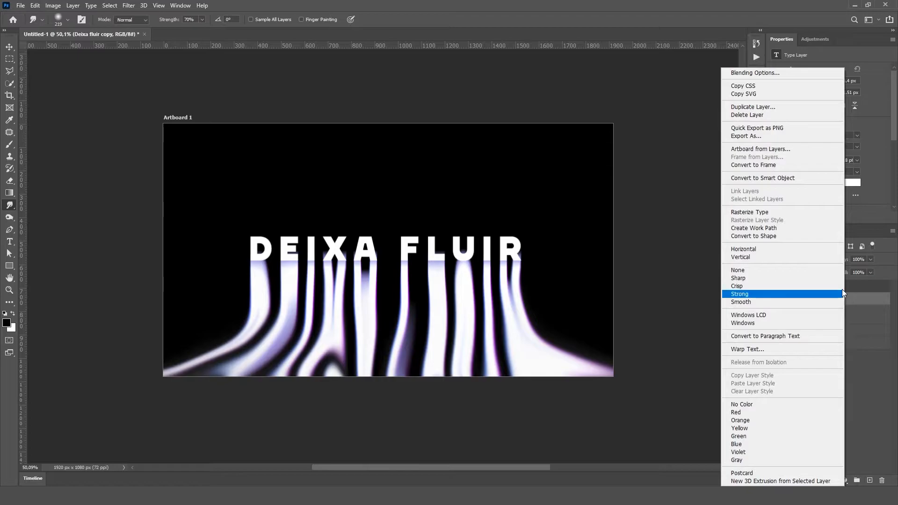
left_click(758, 211)
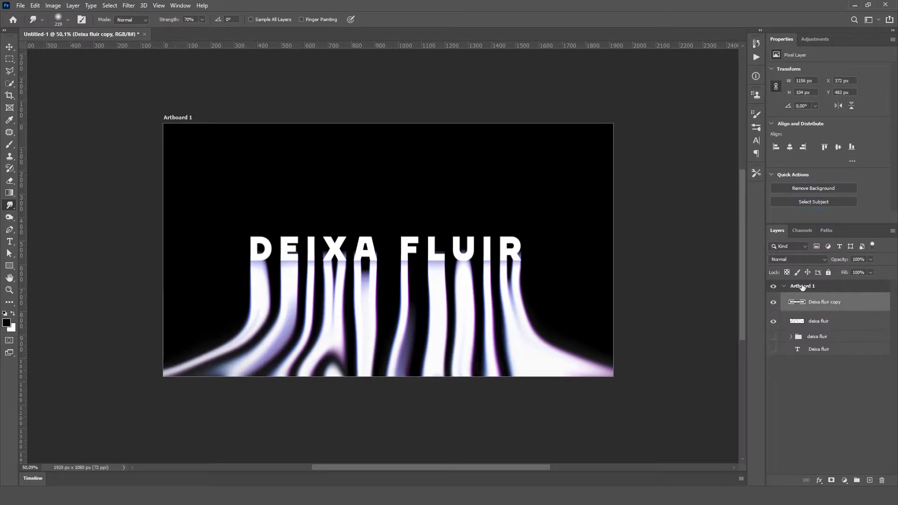
Smudge the lower edges of the upright DEIXA letters down into their reflections with a 50 px brush at 30% strength.
scroll(312, 258, "up", 8)
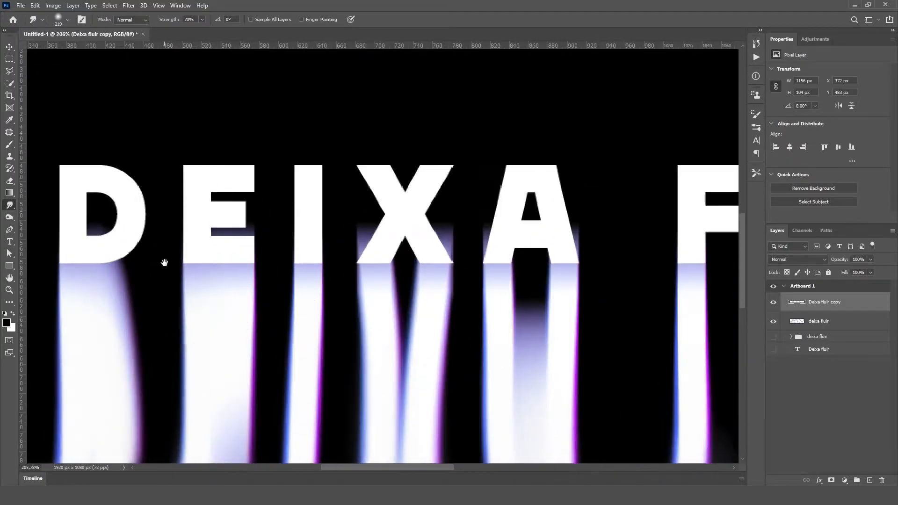
left_click_drag(163, 263, 350, 258)
left_click_drag(288, 261, 209, 263)
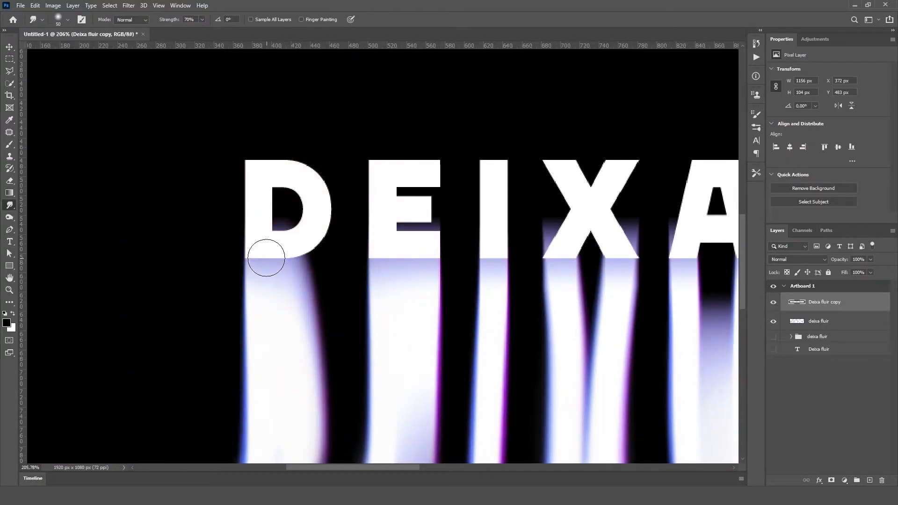
key("3")
mouse_move(276, 295)
left_mouse_down()
mouse_move(248, 268)
mouse_move(264, 313)
mouse_move(256, 299)
mouse_move(281, 261)
mouse_move(305, 307)
mouse_move(313, 268)
mouse_move(283, 240)
mouse_move(281, 297)
left_mouse_up()
mouse_move(374, 267)
left_mouse_down()
mouse_move(375, 295)
mouse_move(421, 264)
mouse_move(433, 282)
mouse_move(359, 285)
left_mouse_up()
left_click_drag(385, 254, 386, 294)
left_click_drag(433, 251, 441, 318)
mouse_move(520, 261)
left_mouse_down()
mouse_move(497, 313)
mouse_move(519, 279)
left_mouse_up()
mouse_move(701, 290)
left_mouse_down()
mouse_move(622, 343)
mouse_move(623, 316)
left_mouse_up()
left_click_drag(449, 285, 445, 325)
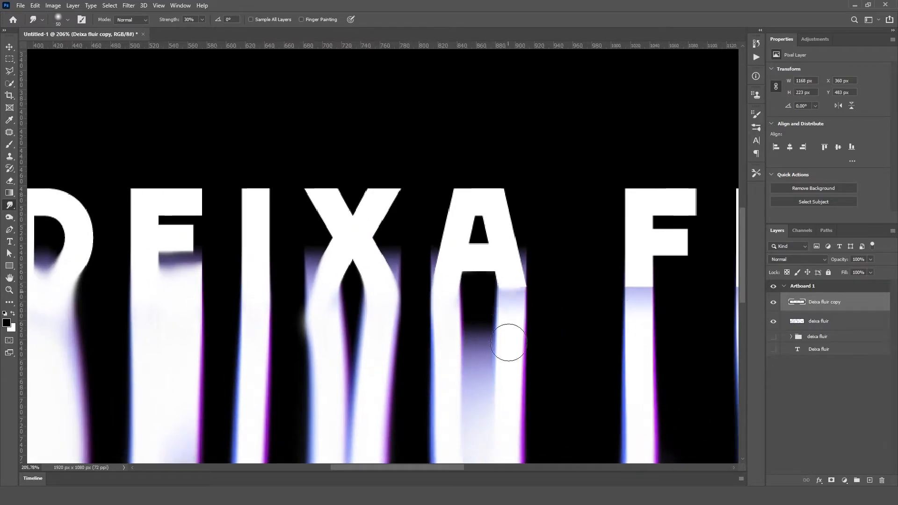
left_click_drag(510, 281, 510, 345)
Smudge the lower edges of the upright FLUIR letters down into their reflections.
left_click_drag(565, 309, 435, 285)
left_click_drag(510, 251, 511, 299)
mouse_move(588, 285)
left_mouse_down()
mouse_move(429, 262)
mouse_move(497, 281)
left_mouse_up()
left_click_drag(504, 220, 508, 271)
mouse_move(595, 250)
left_mouse_down()
mouse_move(505, 261)
mouse_move(487, 276)
left_mouse_up()
left_click_drag(523, 247, 515, 281)
mouse_move(595, 271)
left_mouse_down()
mouse_move(472, 271)
mouse_move(486, 314)
left_mouse_up()
mouse_move(544, 241)
left_mouse_down()
mouse_move(538, 322)
mouse_move(544, 292)
left_mouse_up()
mouse_move(597, 239)
left_mouse_down()
mouse_move(587, 305)
mouse_move(610, 276)
left_mouse_up()
Smudge the leftover haze around the letter bases on the reflection layer to clean up the blend with the upright title.
key("alt+bracketleft")
left_click_drag(624, 218, 606, 232)
left_click_drag(446, 248, 629, 262)
left_click_drag(365, 227, 722, 240)
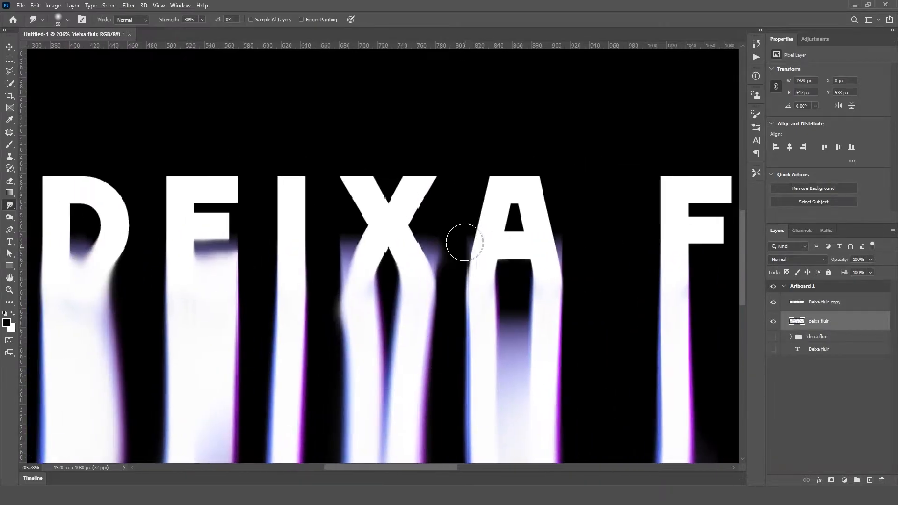
left_click(822, 305)
key("alt+bracketleft")
left_click_drag(435, 284, 505, 285)
left_click_drag(494, 242, 486, 249)
mouse_move(425, 269)
left_mouse_down()
mouse_move(425, 254)
mouse_move(489, 258)
left_mouse_up()
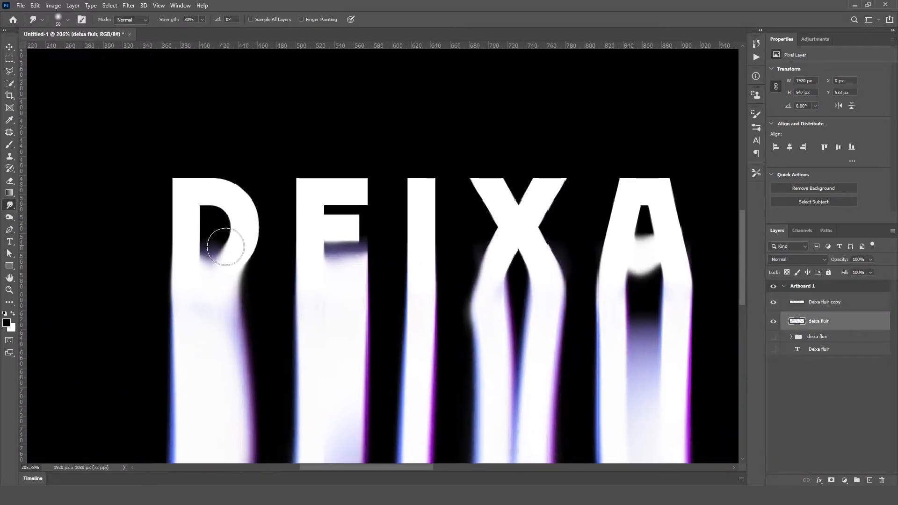
scroll(346, 291, "down", 10)
scroll(344, 290, "down", 3)
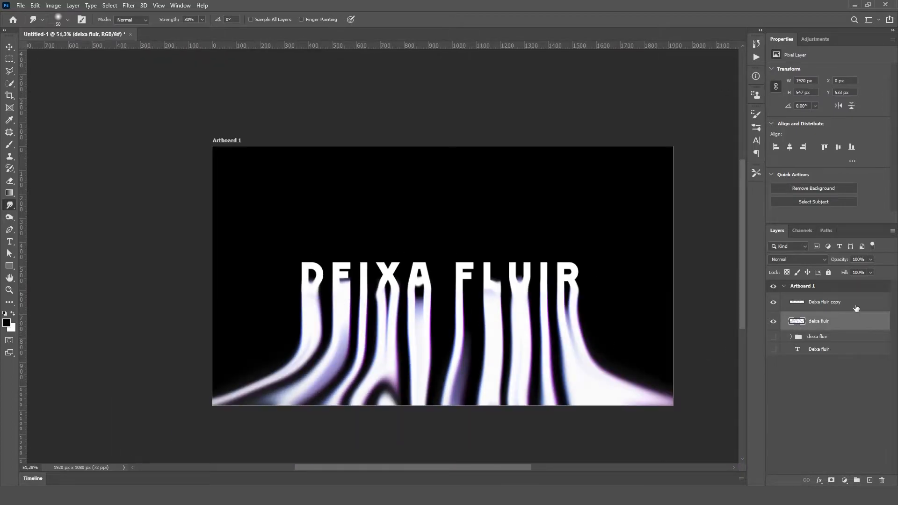
Check the upright text and reflection layers by toggling their visibility, and merge the two into one layer.
left_click(856, 307, "shift")
left_click(857, 306)
left_click(773, 302)
left_click(773, 302)
left_click(774, 321)
left_click(774, 322)
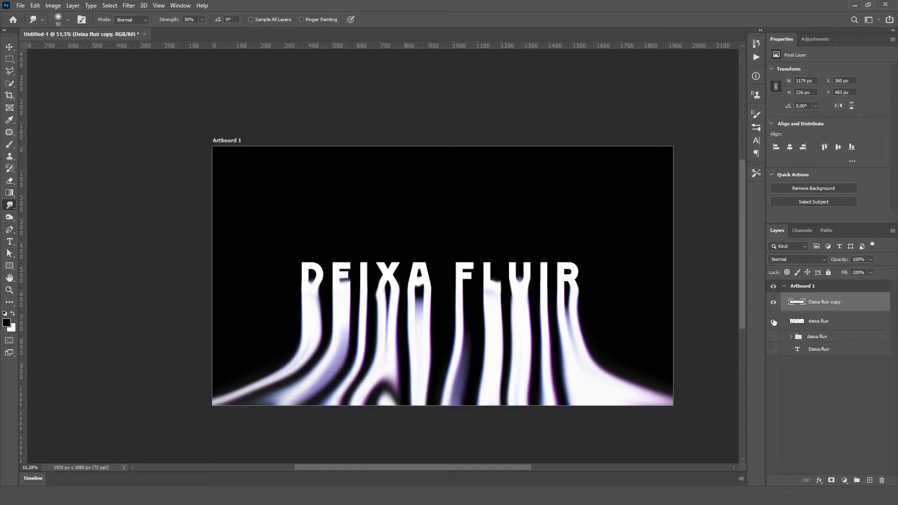
left_click(847, 322, "ctrl")
right_click(847, 321)
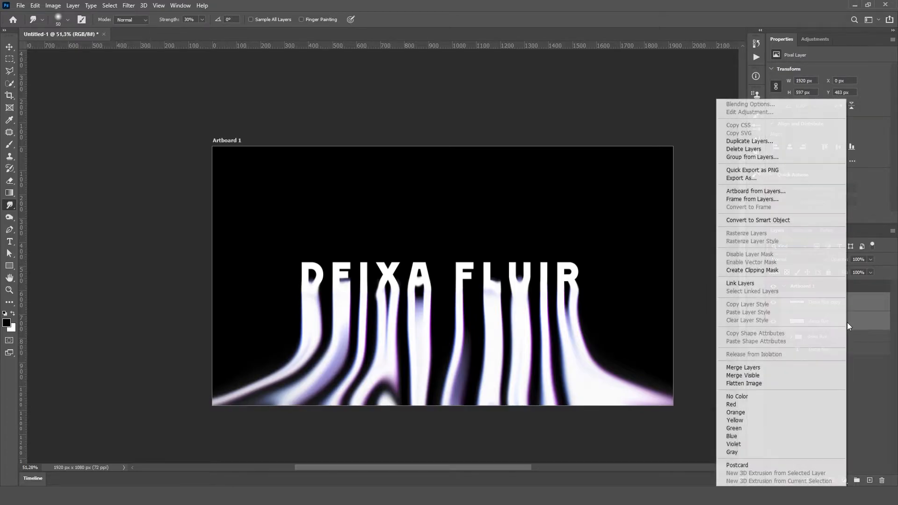
left_click(755, 368)
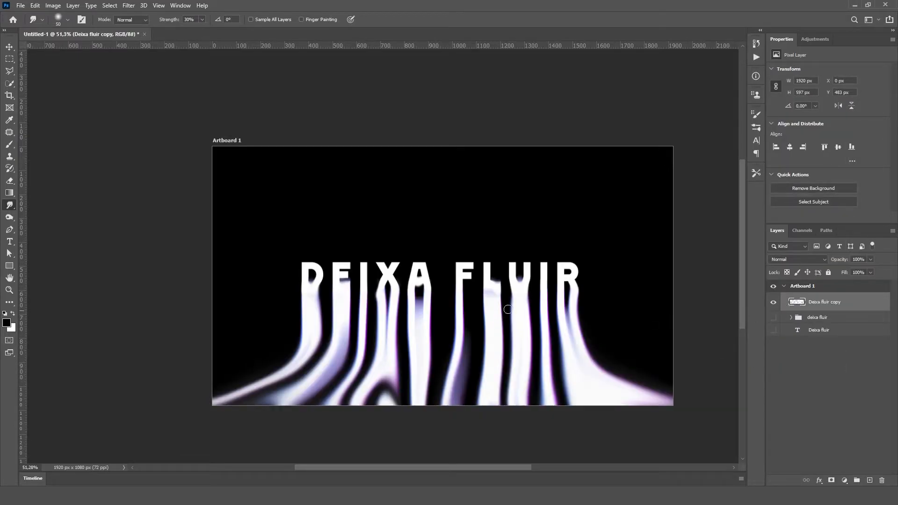
Add a Hue/Saturation adjustment layer above the merged title with Hue +17 and Saturation +65.
left_click(811, 42)
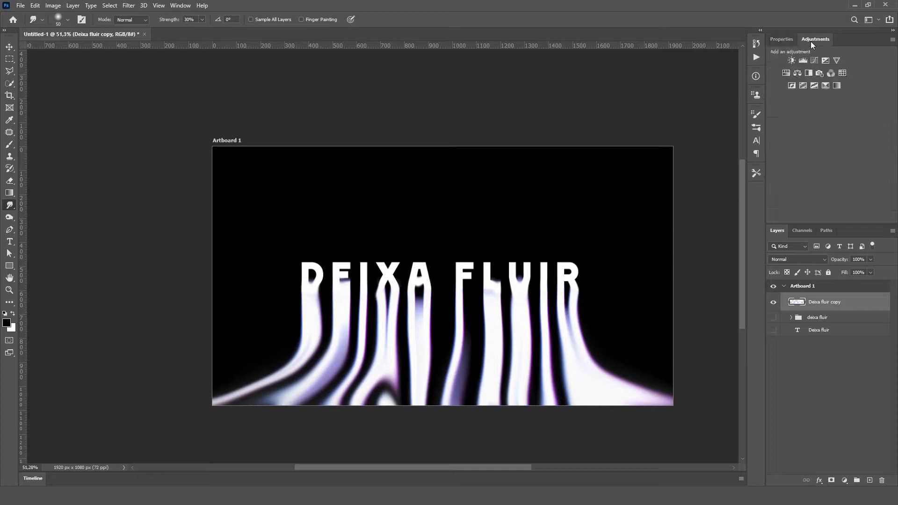
left_click(171, 6)
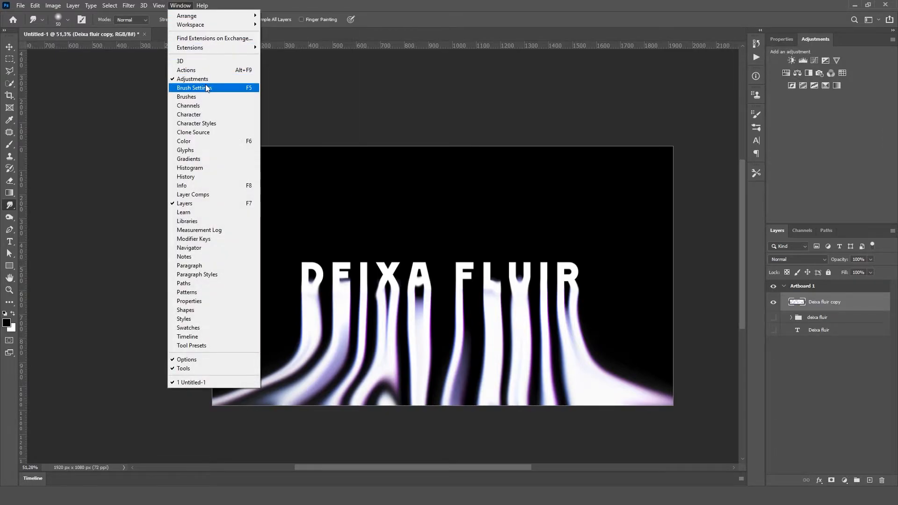
left_click(810, 42)
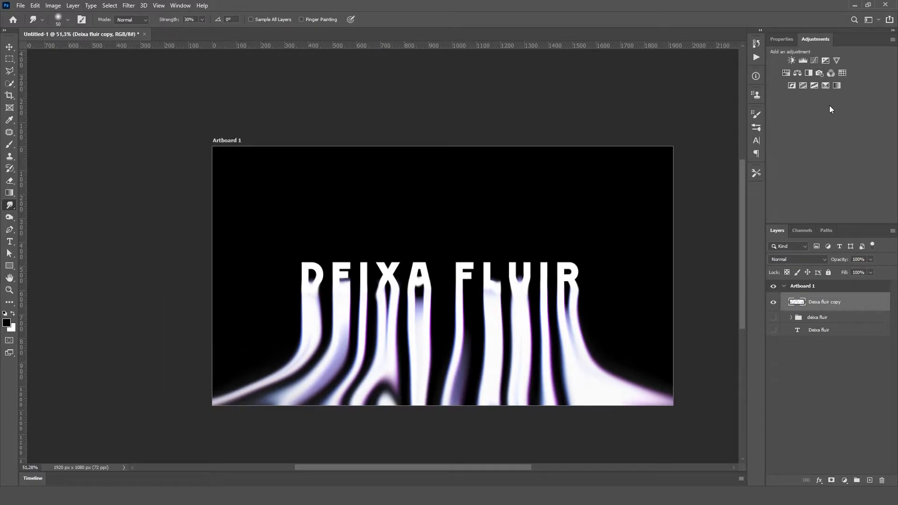
left_click(783, 73)
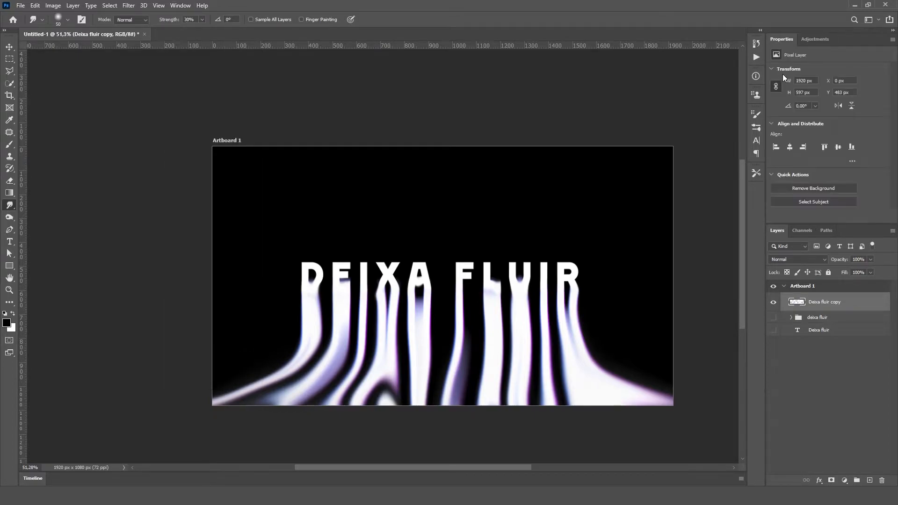
left_click_drag(826, 105, 864, 124)
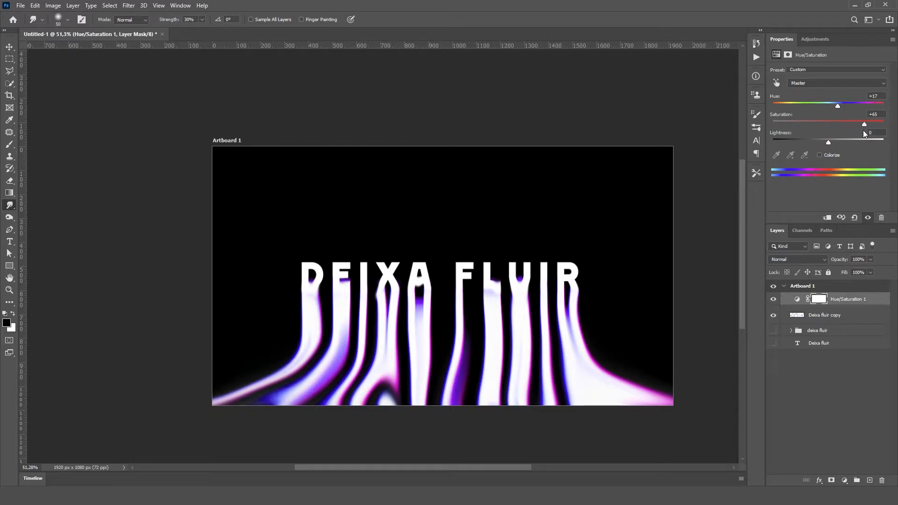
left_click(807, 39)
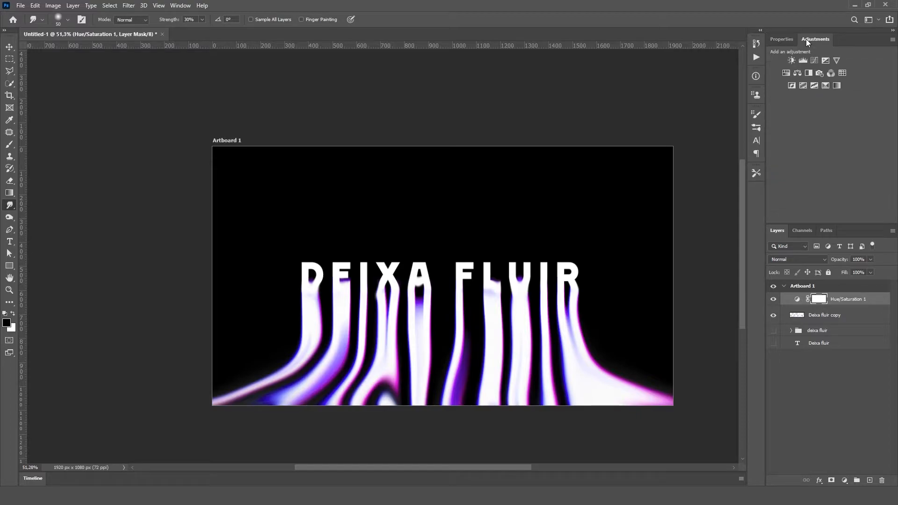
Add a Selective Color adjustment layer above the Hue/Saturation layer and set Black to +25% for the Whites.
left_click(825, 86)
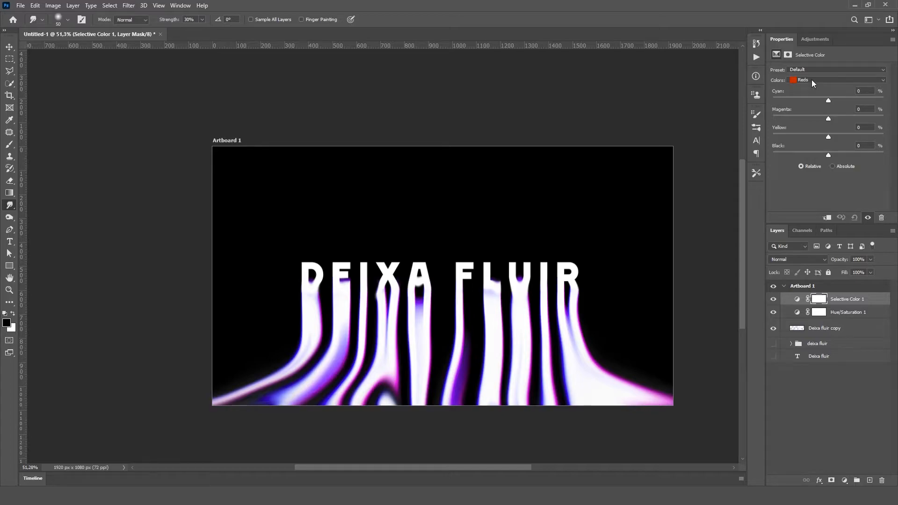
left_click(812, 80)
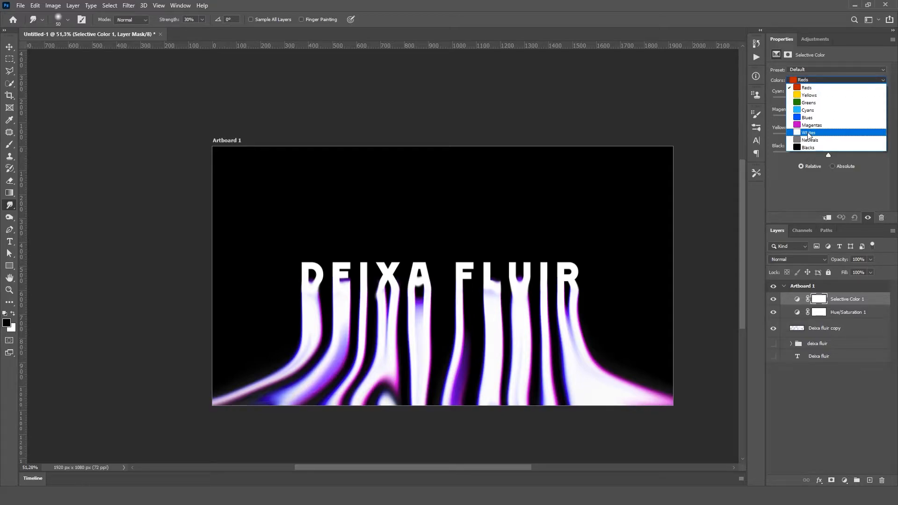
left_click(807, 133)
mouse_move(824, 150)
left_mouse_down()
mouse_move(762, 150)
mouse_move(842, 151)
left_mouse_up()
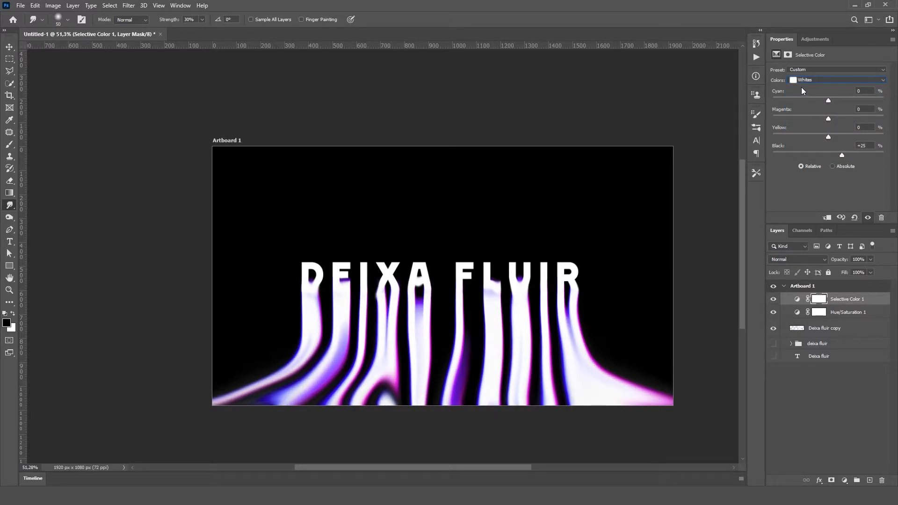
Set the Black value of the Blacks range to -5% in the Selective Color adjustment.
left_click(802, 82)
left_click(831, 146)
mouse_move(831, 147)
left_mouse_down()
mouse_move(789, 153)
mouse_move(842, 147)
mouse_move(809, 155)
mouse_move(826, 157)
left_mouse_up()
left_click(804, 82)
left_click(813, 150)
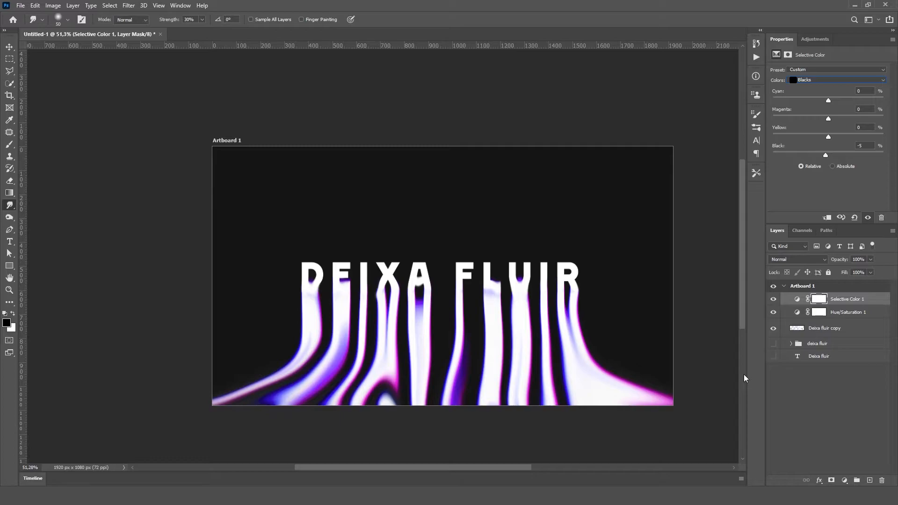
Check the merged title layer by toggling its visibility, and convert it to a smart object.
left_click(773, 329)
left_click(773, 328)
left_click(801, 323)
scroll(553, 333, "up", 4)
left_click_drag(505, 330, 548, 320)
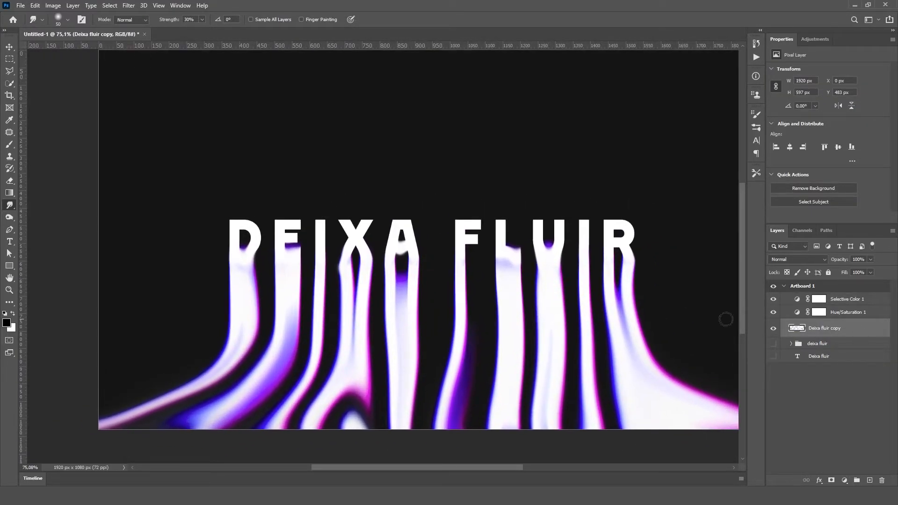
right_click(863, 314)
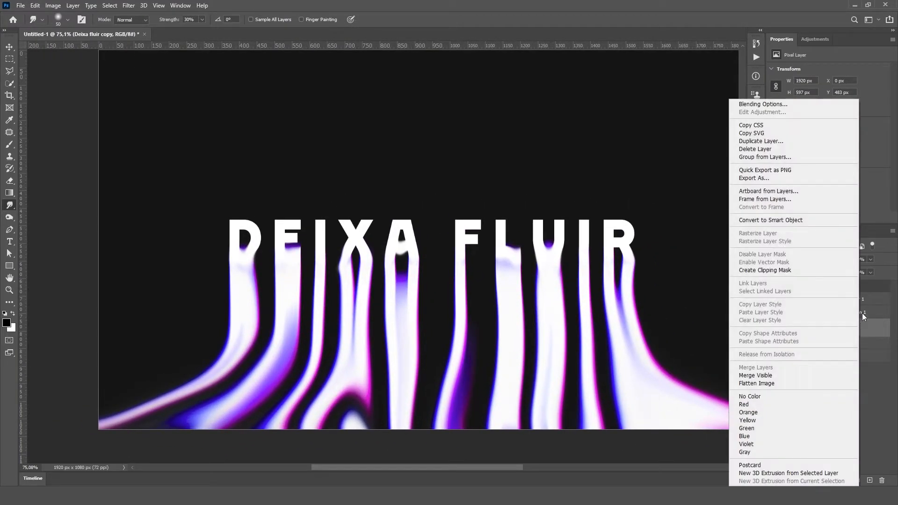
left_click(788, 219)
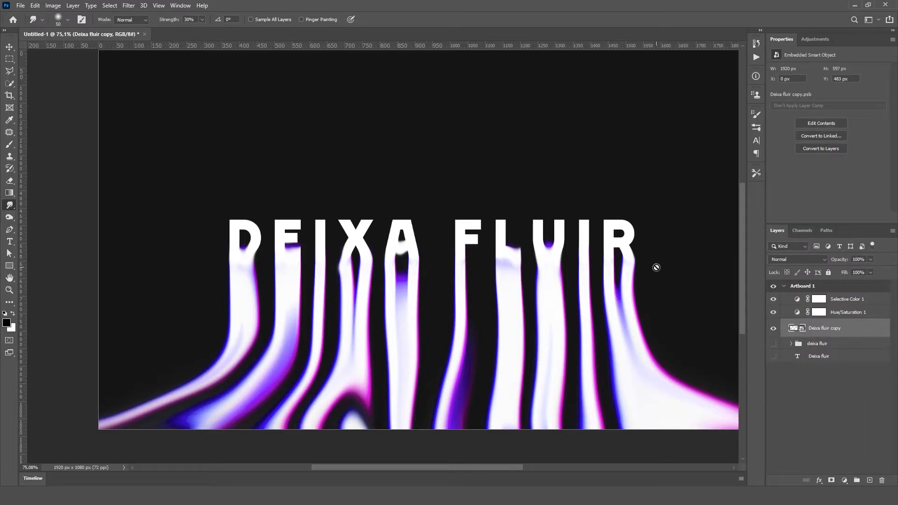
Apply an Add Noise filter of 11,07% to the title smart object with Gaussian distribution and Monochromatic enabled.
scroll(465, 180, "down", 1)
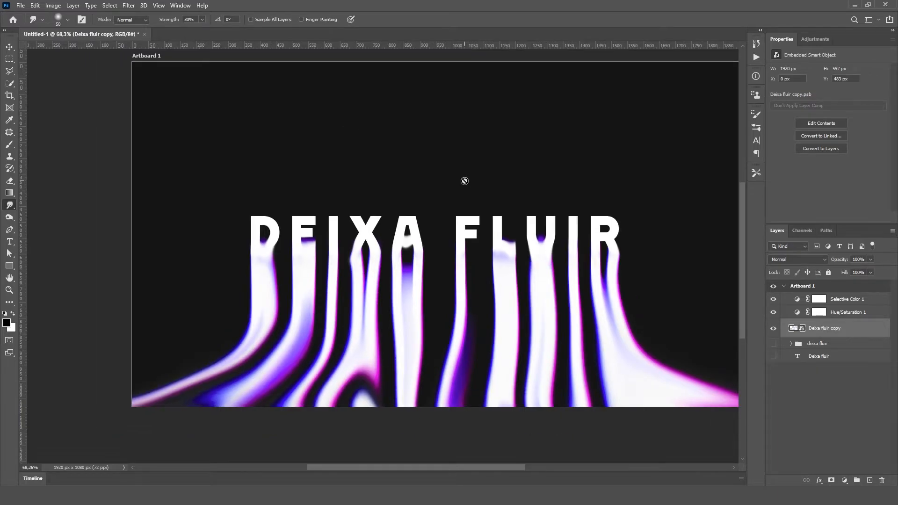
left_click_drag(500, 190, 429, 206)
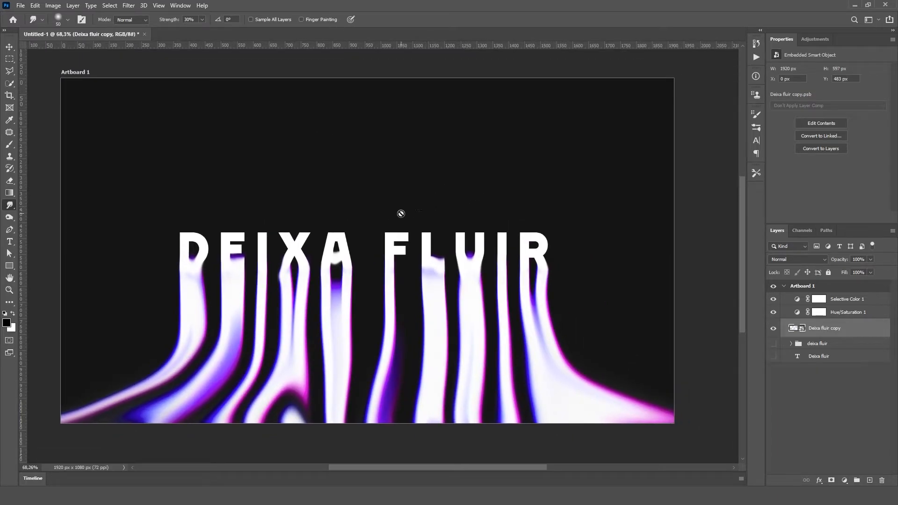
left_click(129, 5)
mouse_move(173, 140)
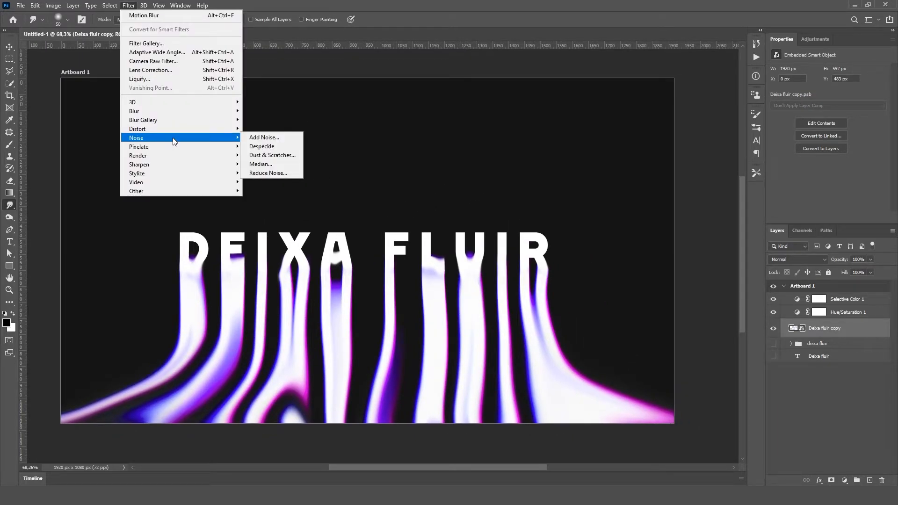
left_click(262, 137)
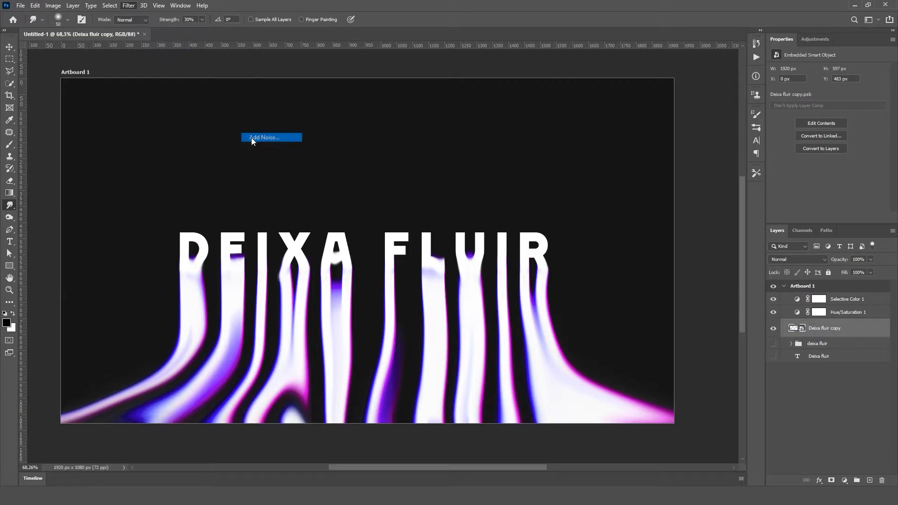
left_click_drag(386, 149, 439, 163)
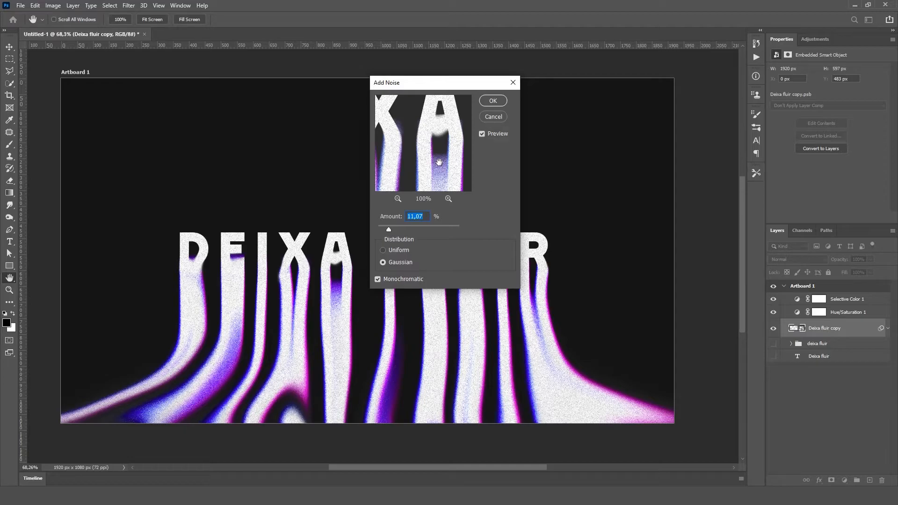
left_click(397, 261)
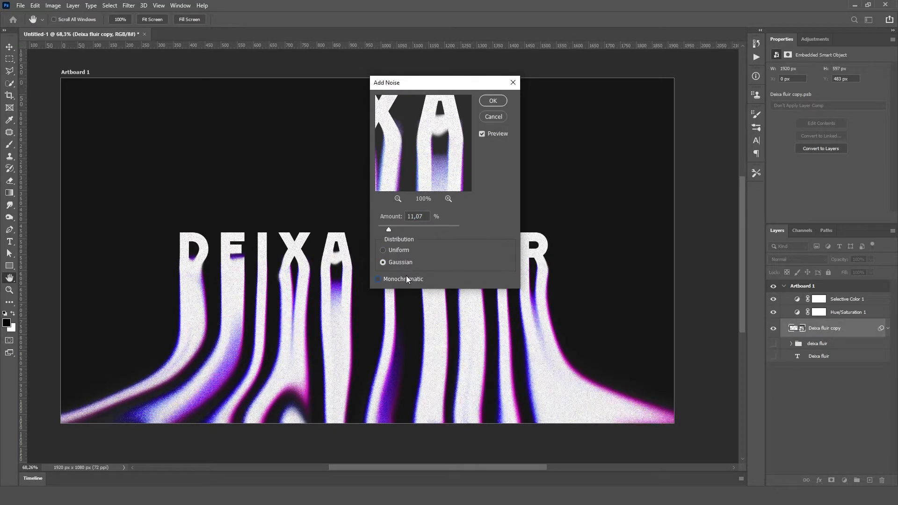
left_click(493, 101)
Inspect the grain on the letters up close and undo the noise filter on the title layer.
scroll(387, 332, "up", 3)
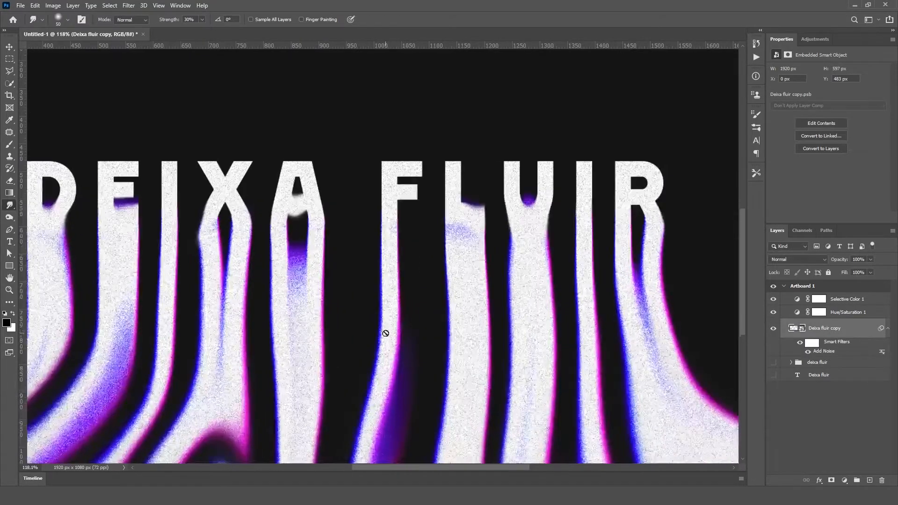
left_click_drag(387, 332, 589, 209)
left_click_drag(521, 233, 473, 319)
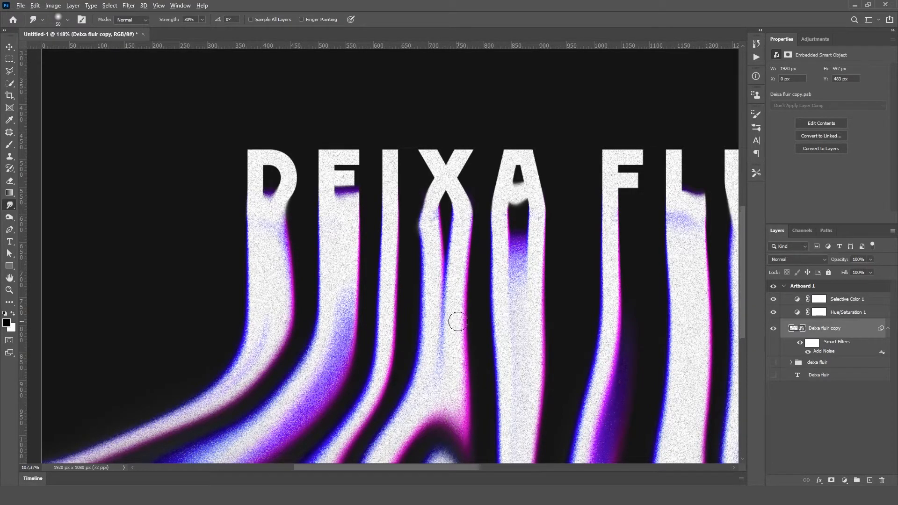
scroll(389, 299, "down", 2)
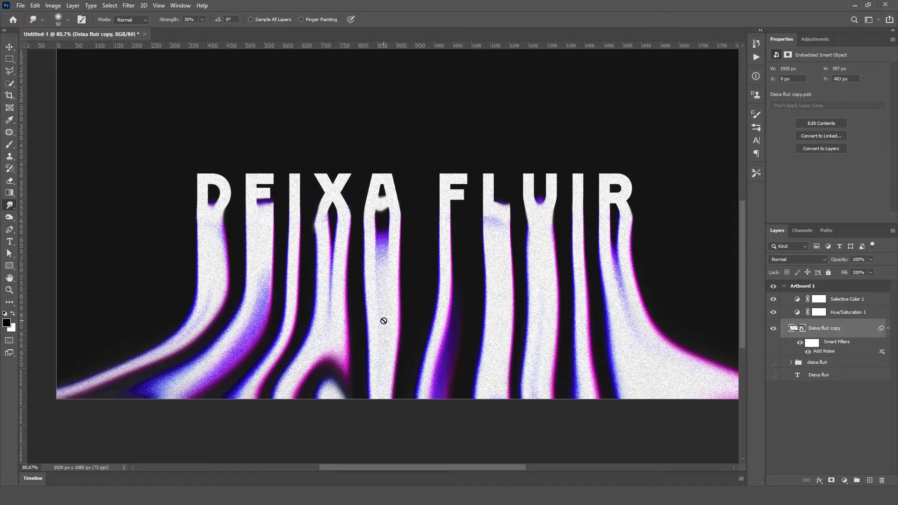
key("ctrl+z")
Create a new layer above the title layer and set the foreground color to mid gray #808080.
left_click(869, 480)
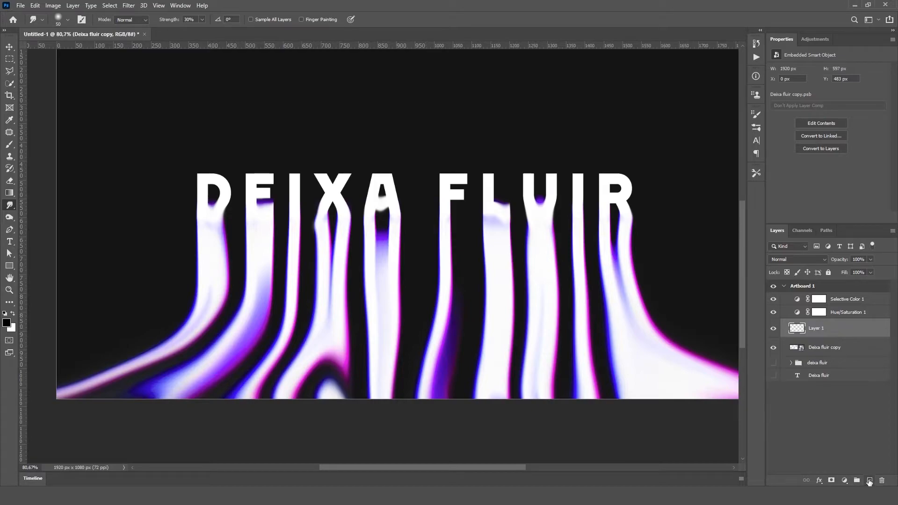
left_click(7, 323)
left_click(626, 337)
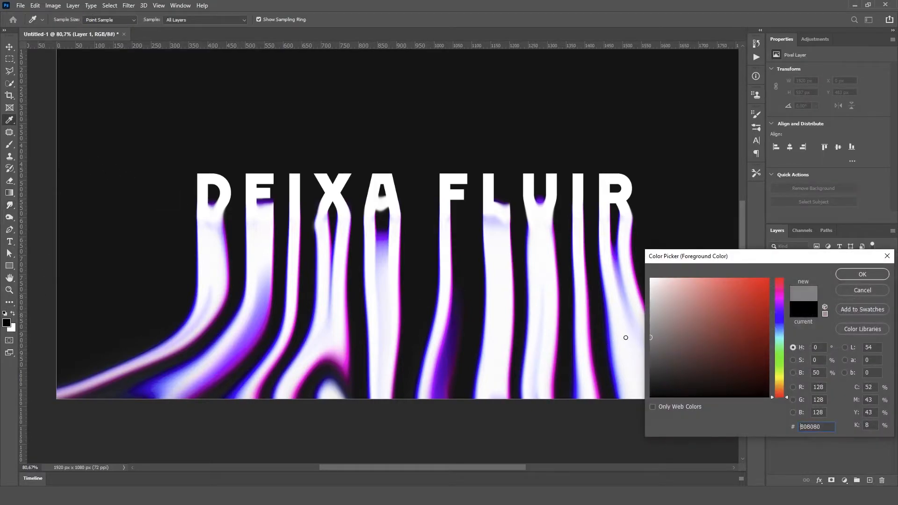
left_click(854, 275)
Fill the new layer with the gray foreground color using the Paint Bucket tool.
left_click(9, 191)
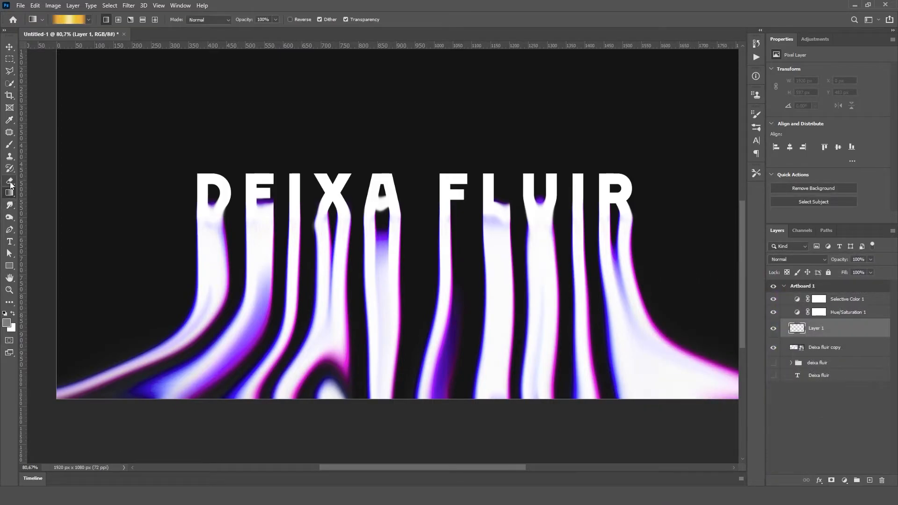
right_click(9, 192)
left_click(42, 201)
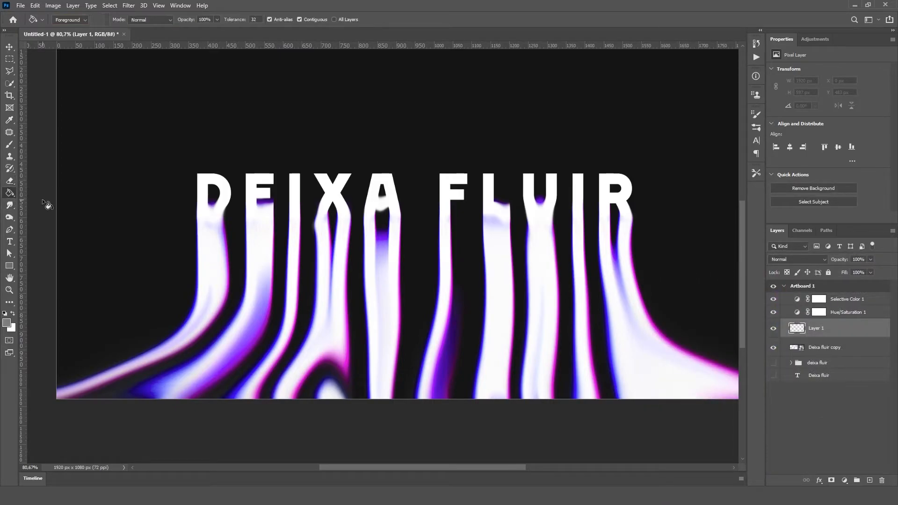
left_click(335, 209)
key("ctrl+minus")
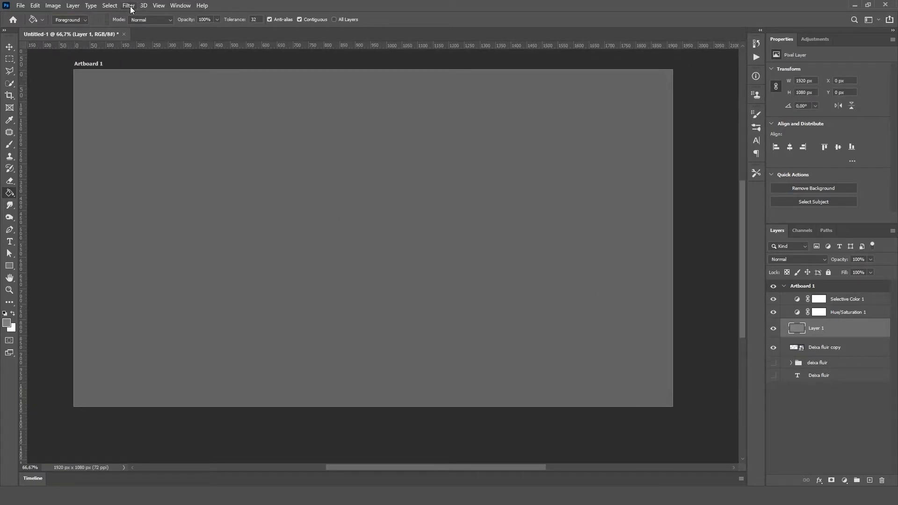
Convert the gray layer to a smart object and apply Add Noise at 11,07%, Gaussian and Monochromatic.
right_click(853, 323)
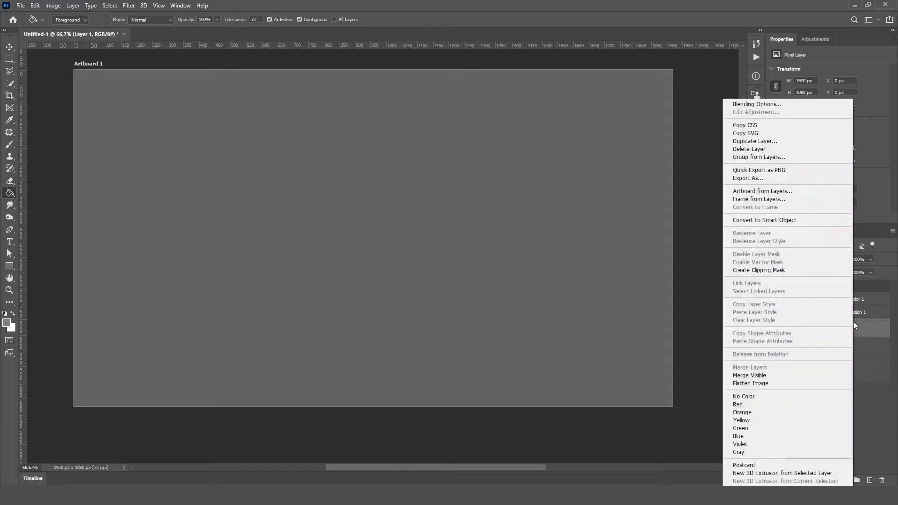
left_click(794, 224)
left_click(131, 5)
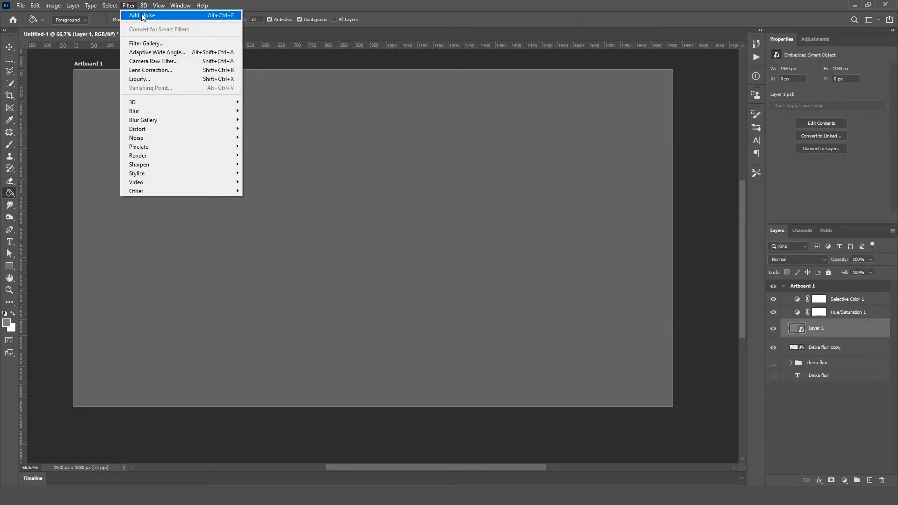
left_click(141, 16)
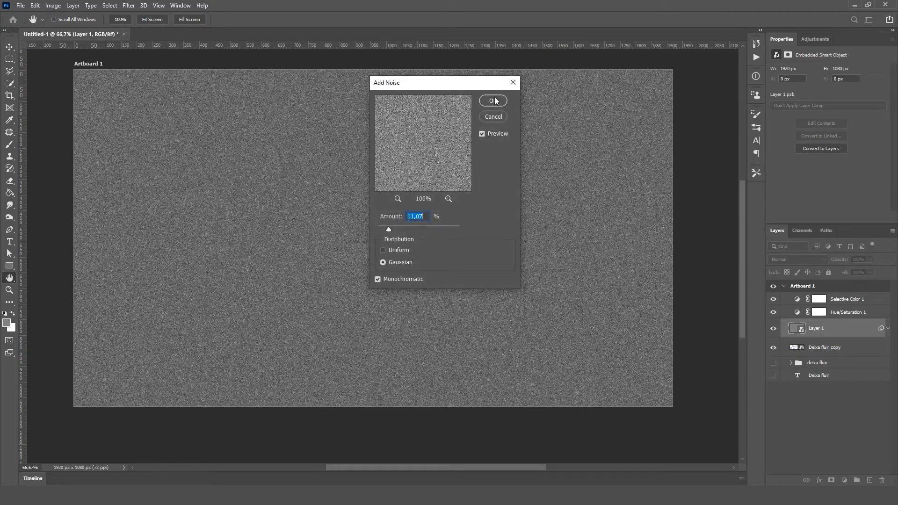
left_click(495, 101)
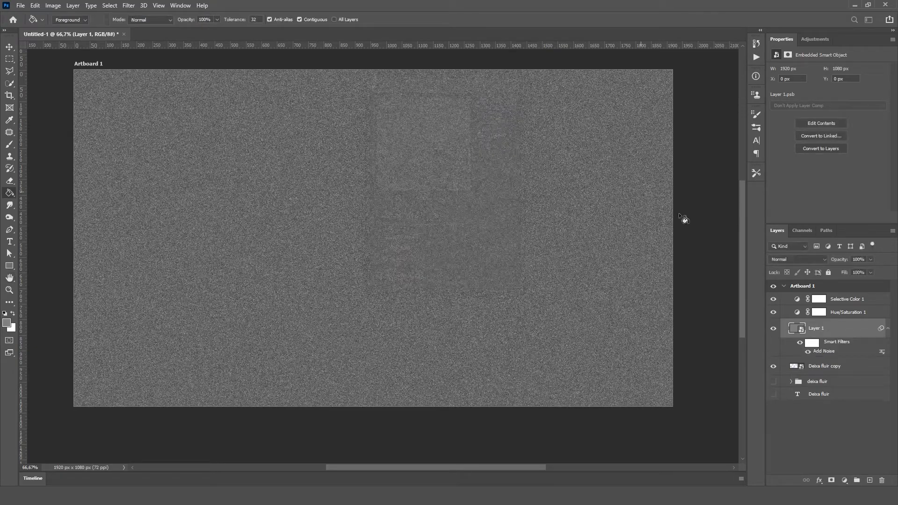
Set the gray noise layer's blend mode to Vivid Light and check the grain on the letters.
left_click(787, 259)
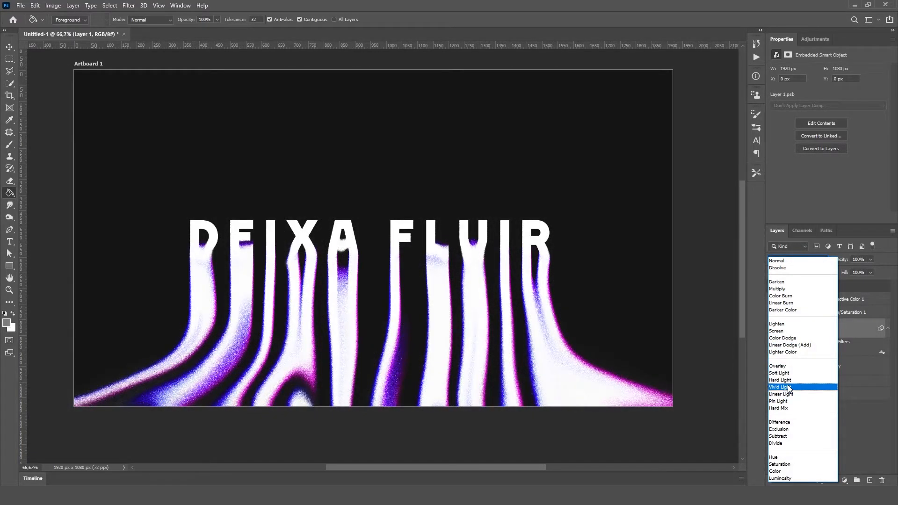
left_click(787, 387)
left_click(851, 365)
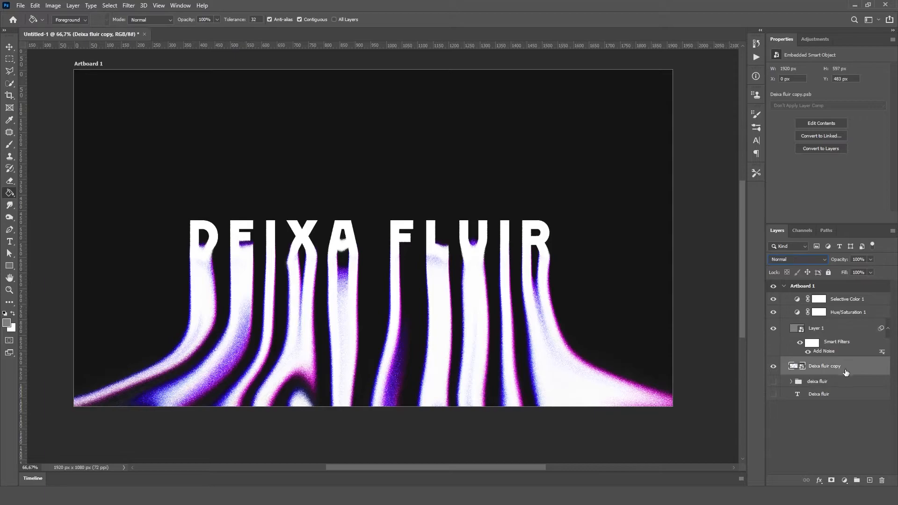
left_click(6, 47)
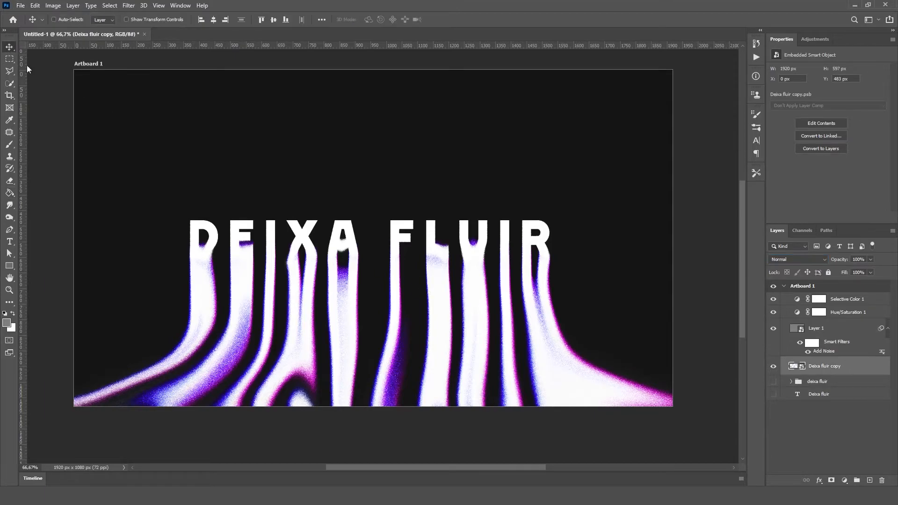
scroll(264, 260, "up", 5)
left_click_drag(299, 286, 318, 242)
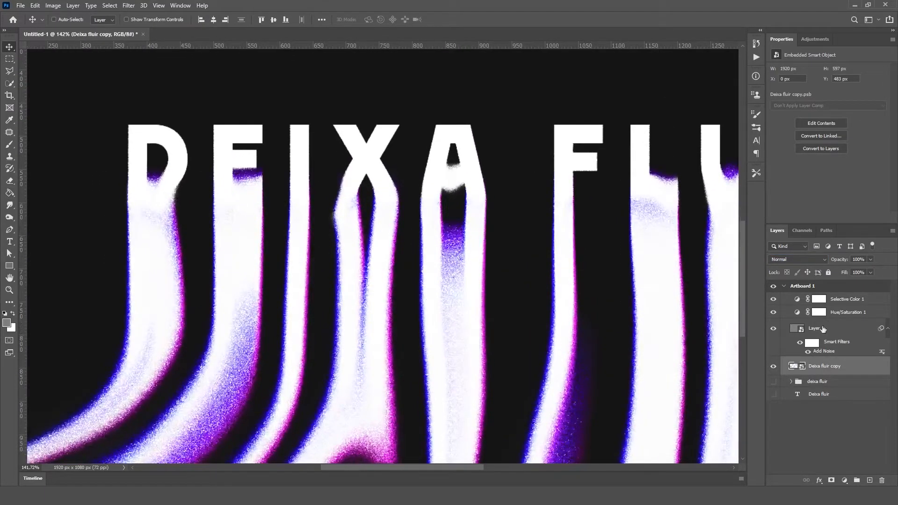
left_click(812, 330)
left_click(786, 260)
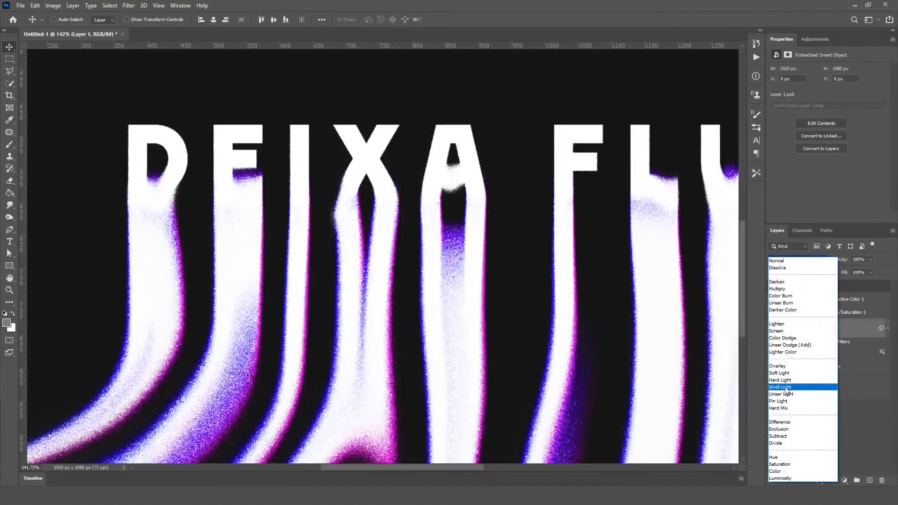
left_click(786, 386)
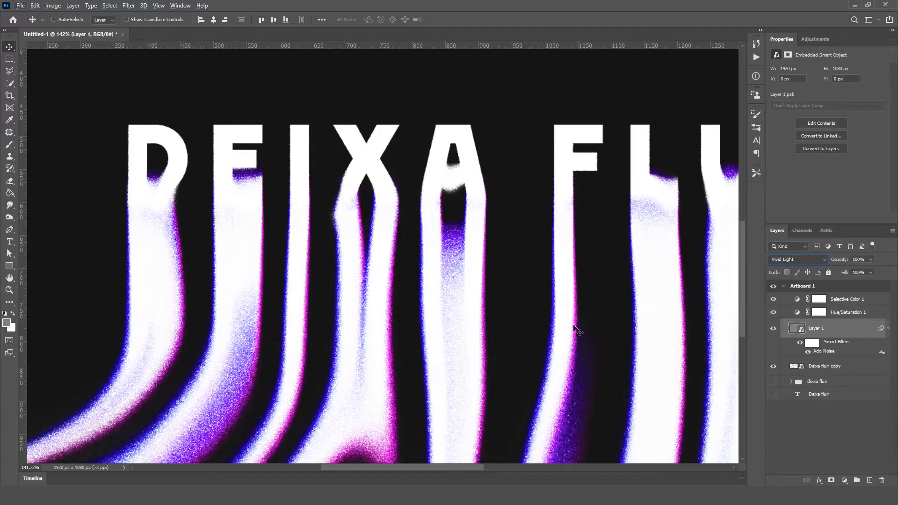
Examine the grainy title up close and across the whole artboard, with the title smart object selected.
scroll(552, 301, "down", 4)
left_click_drag(585, 298, 493, 279)
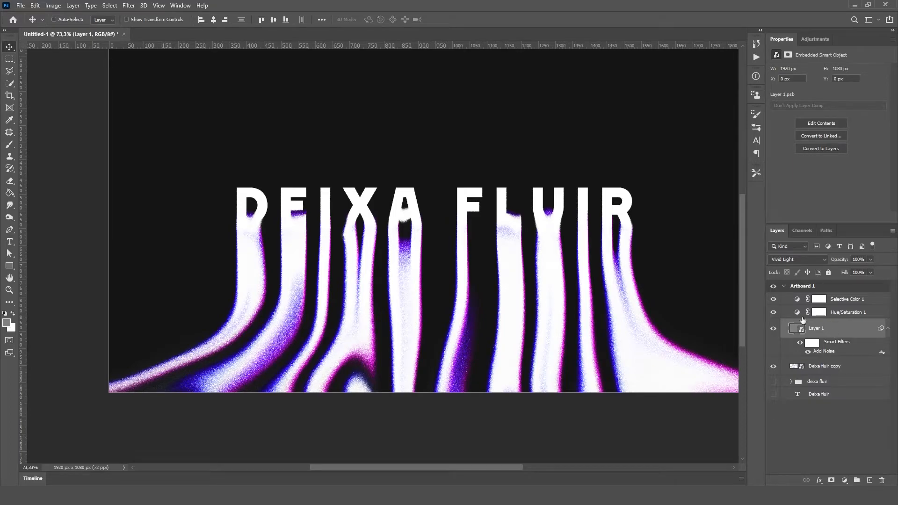
scroll(541, 287, "down", 2)
scroll(489, 267, "up", 1)
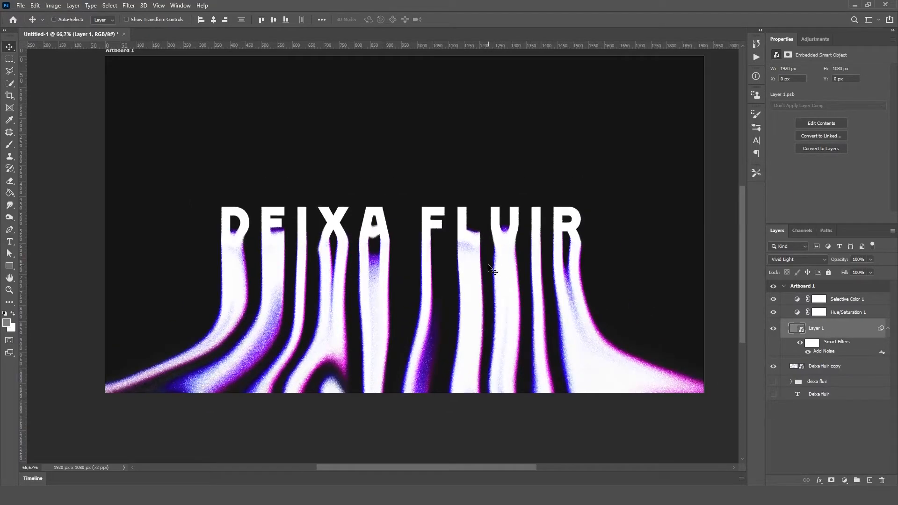
scroll(406, 280, "up", 2)
left_click(846, 370)
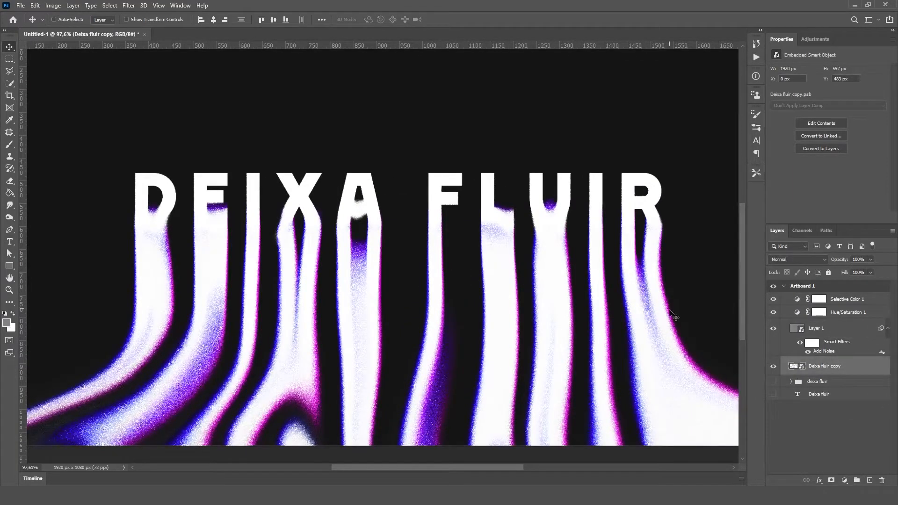
scroll(519, 292, "down", 1)
scroll(519, 292, "down", 2)
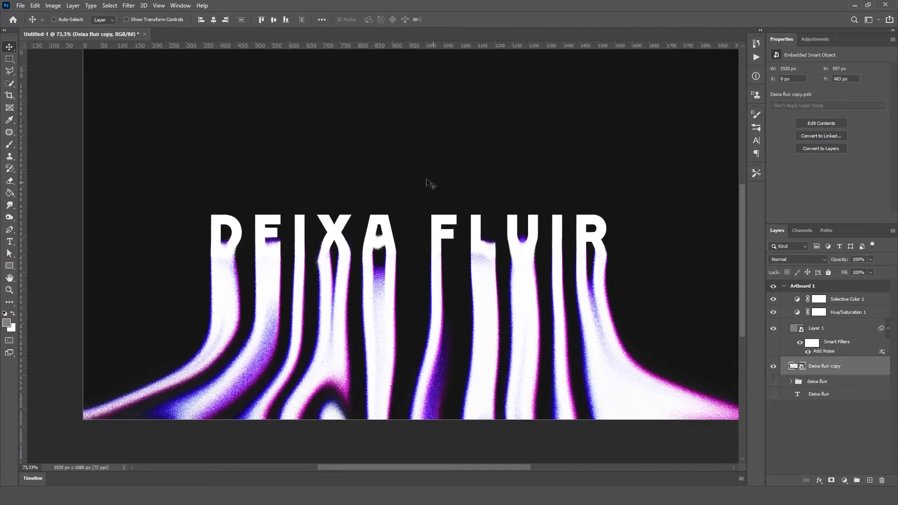
left_click(128, 5)
mouse_move(155, 129)
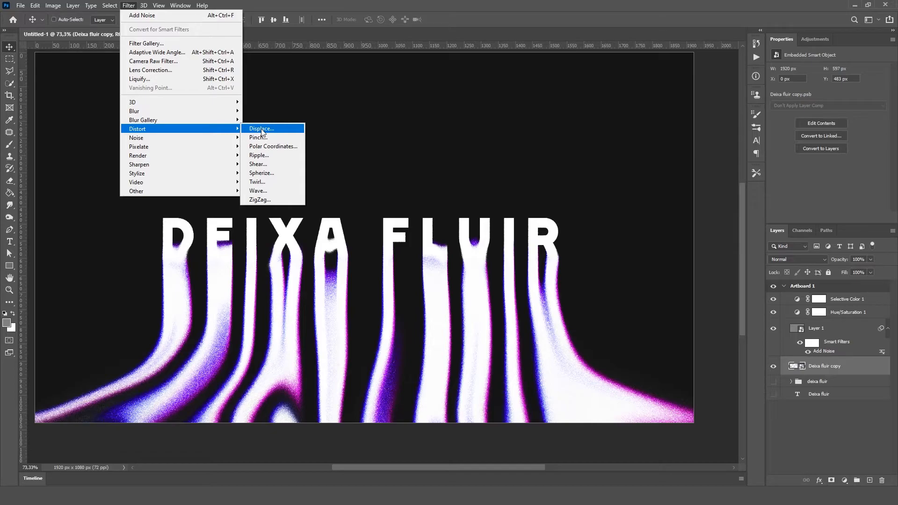
left_click(338, 111)
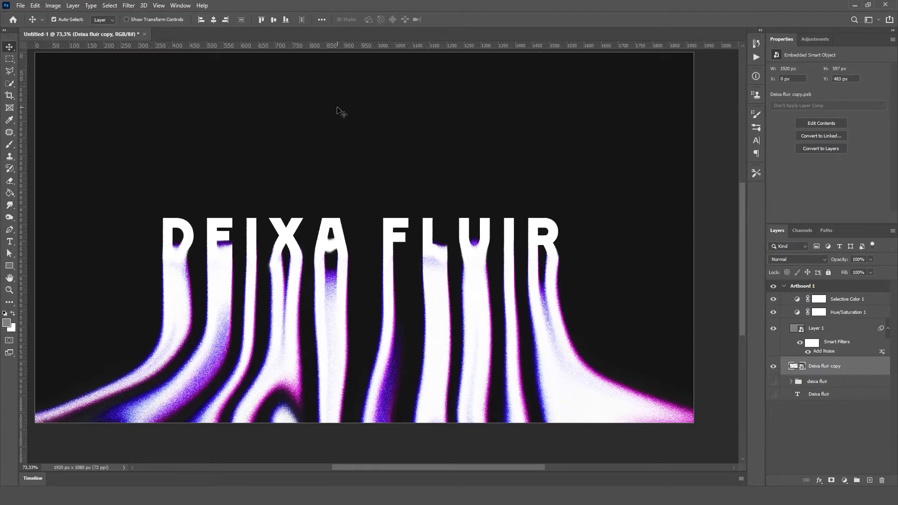
Create a new 1920 x 1080 px document and place the speckled texture image 3.jpg, enlarged to cover the whole artboard.
key("ctrl+n")
left_click(795, 459)
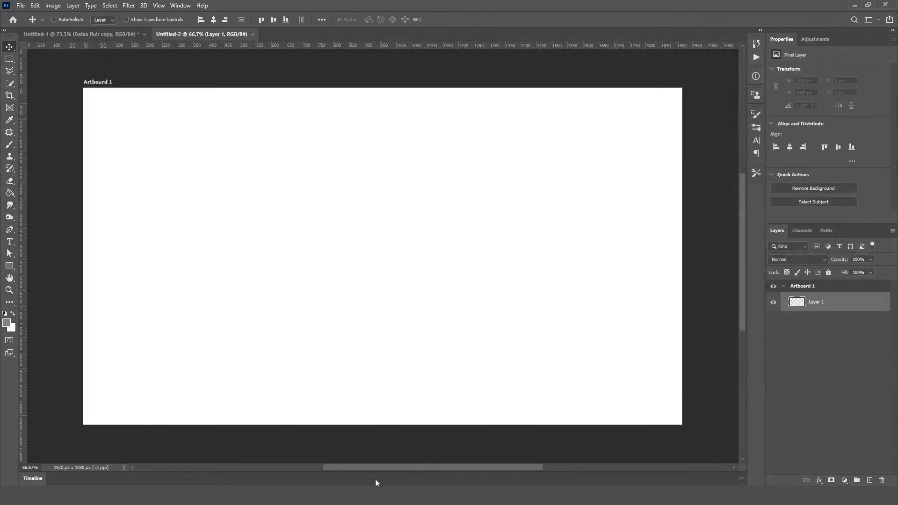
left_click_drag(533, 193, 536, 190)
left_click_drag(628, 428, 686, 450)
key("Return")
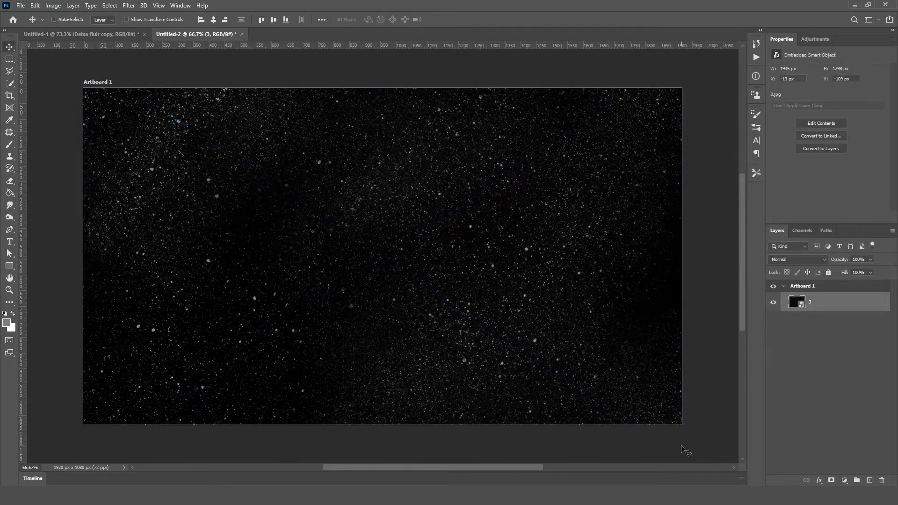
Add a Levels adjustment above the speckled texture with midtones at 0,56 and the white input at 165.
left_click(814, 39)
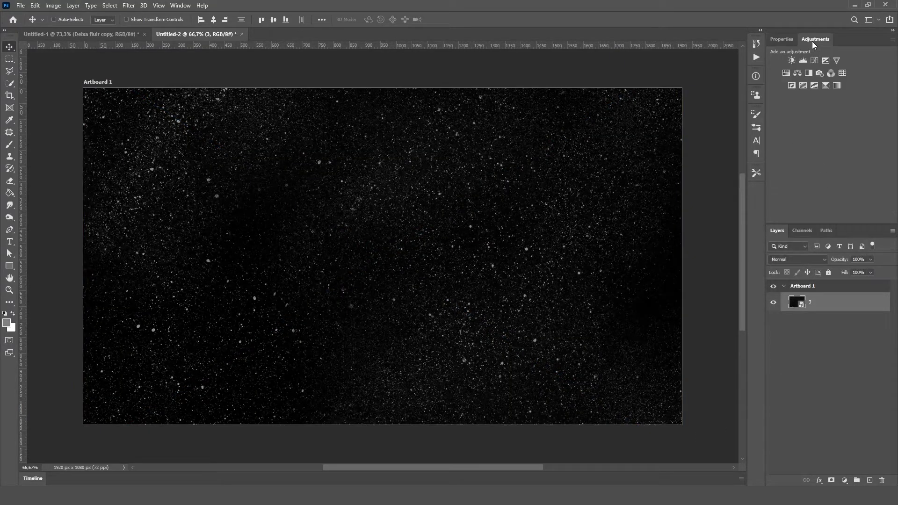
left_click(802, 61)
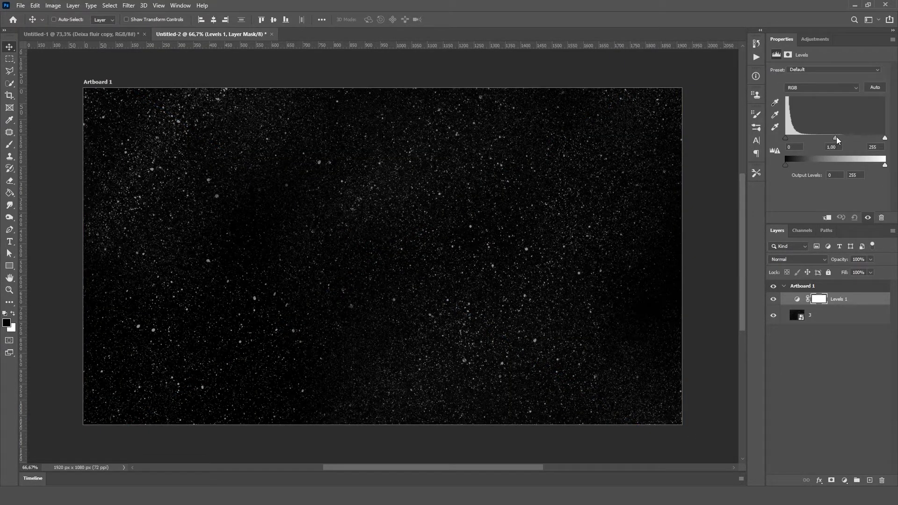
left_click_drag(836, 137, 814, 137)
left_click_drag(885, 138, 829, 136)
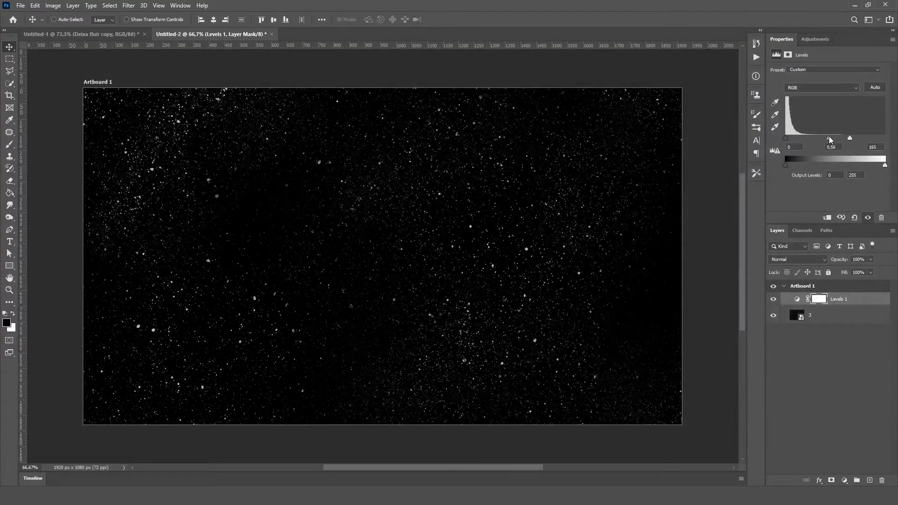
left_click(840, 389)
Save the texture document as the Photoshop file distorcao in the Textures folder, replacing the existing file and keeping Maximize Compatibility on.
key("ctrl+s")
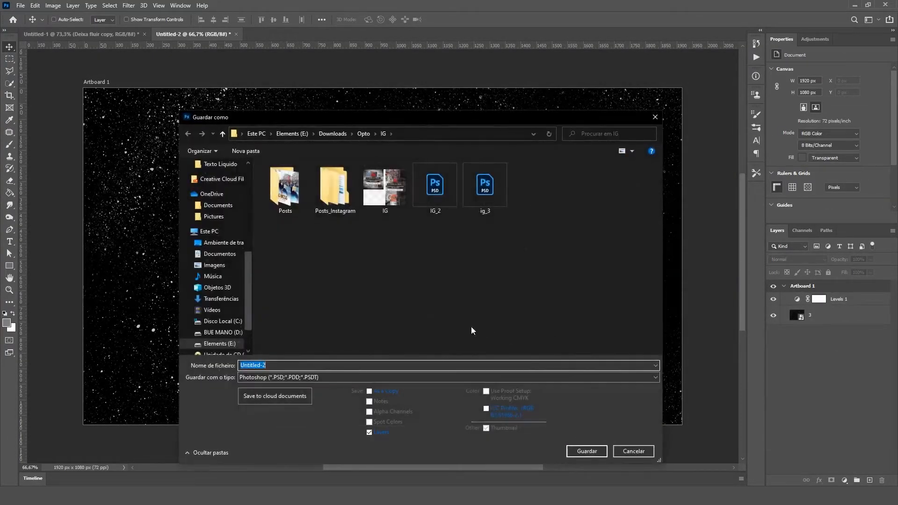
type("distorcao")
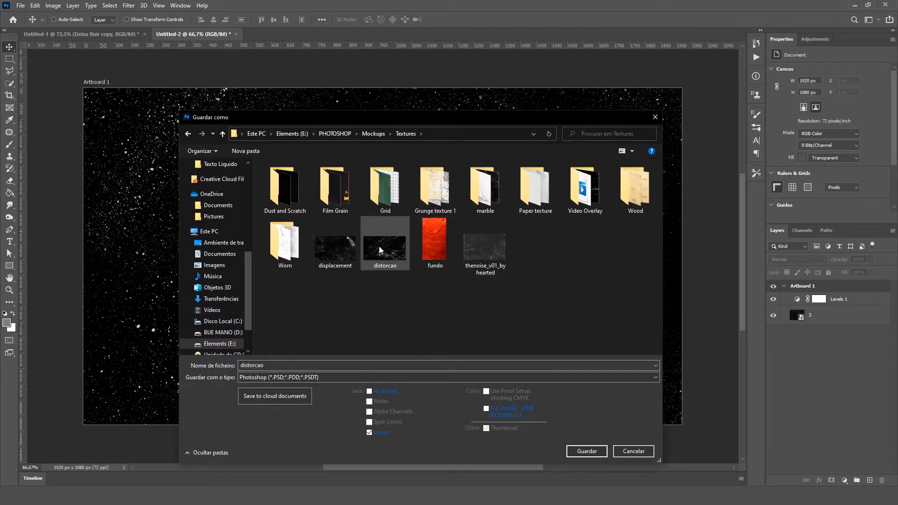
left_click(587, 452)
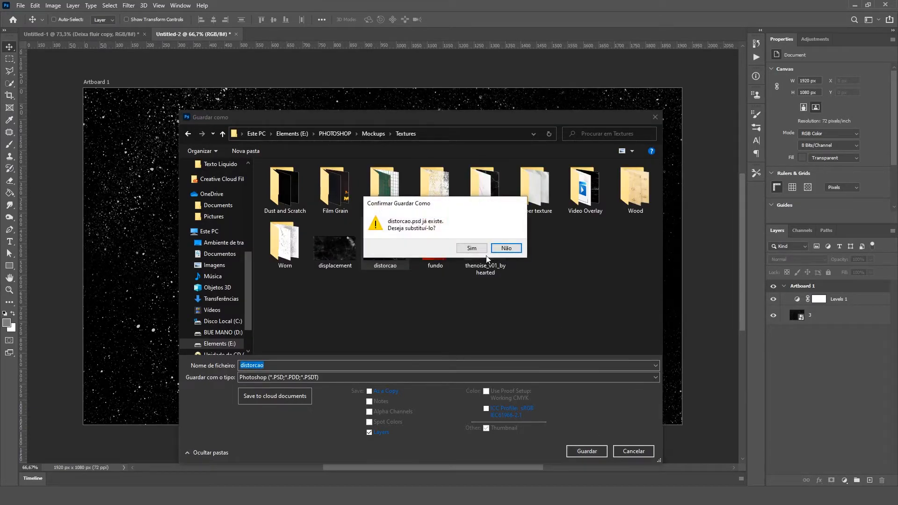
left_click(472, 248)
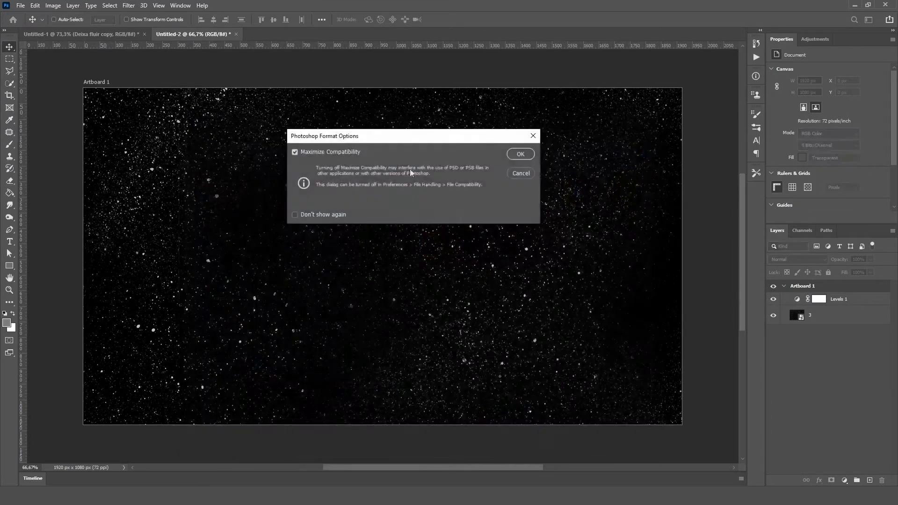
left_click(520, 154)
Back in the title document, apply Displace to the title smart object at scales 10 and 10, Stretch To Fit, using the distorcao map.
left_click(124, 38)
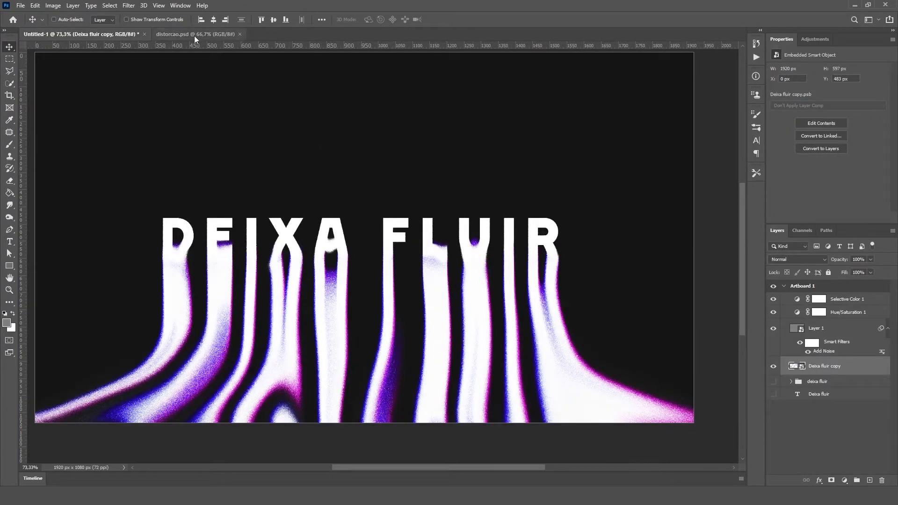
left_click(129, 6)
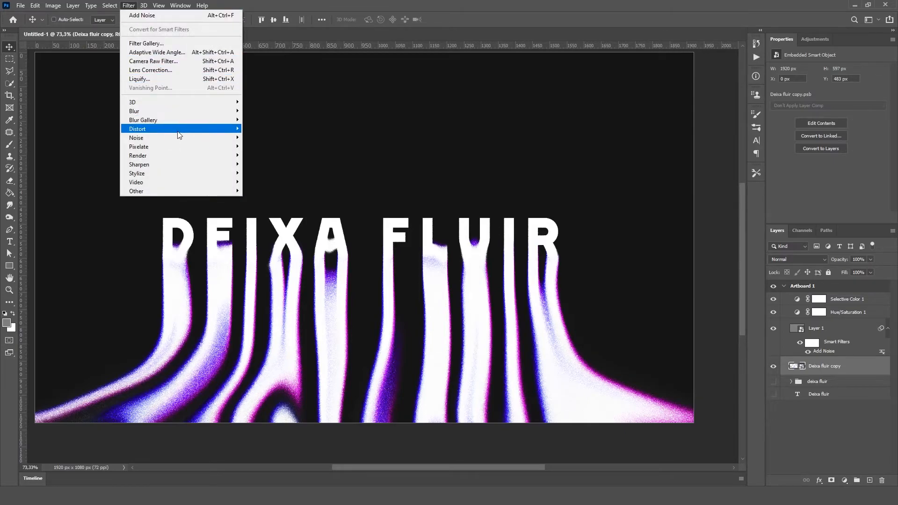
mouse_move(217, 132)
left_click(256, 128)
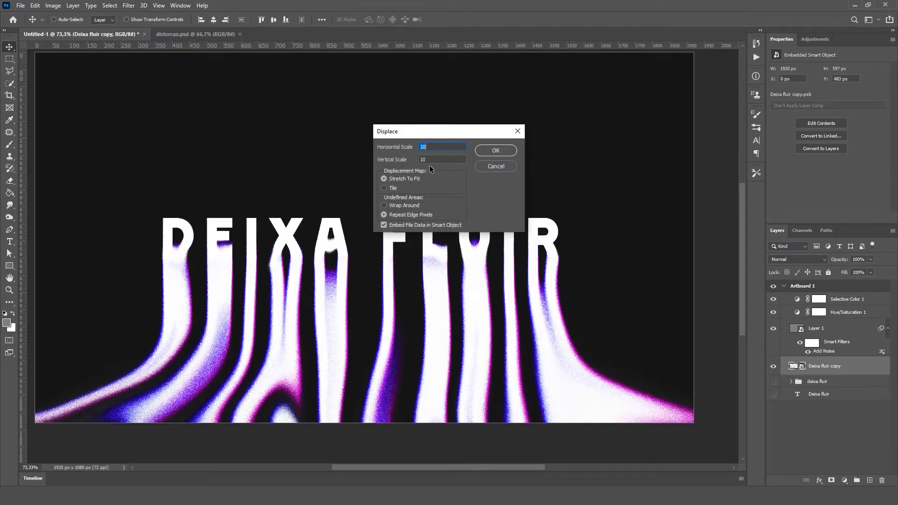
left_click(484, 151)
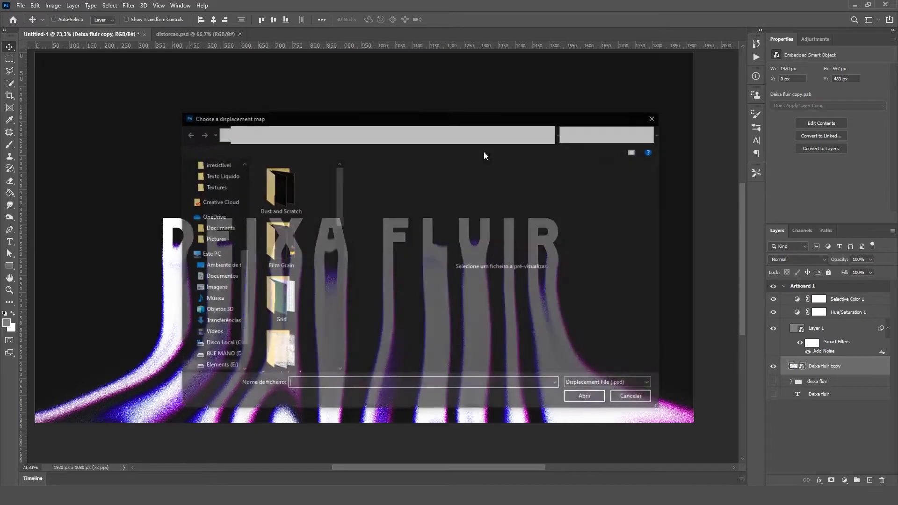
left_click_drag(341, 247, 513, 258)
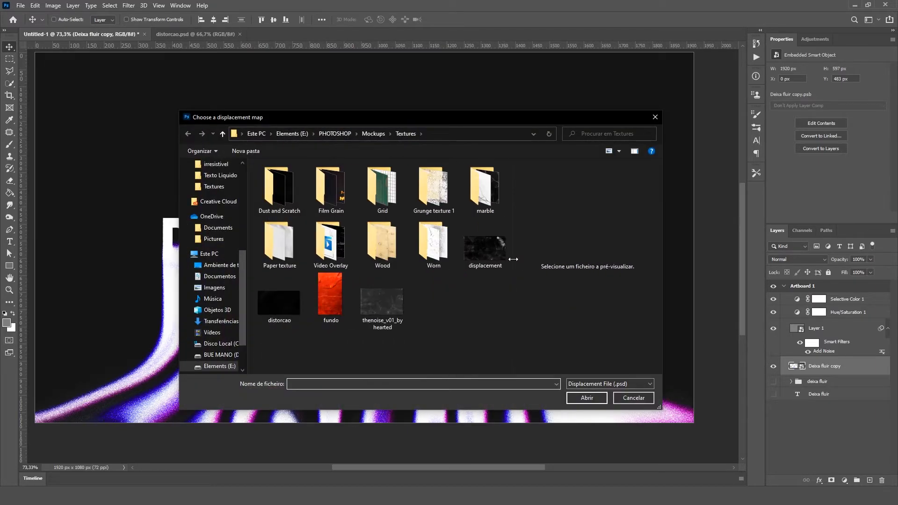
left_click(276, 306)
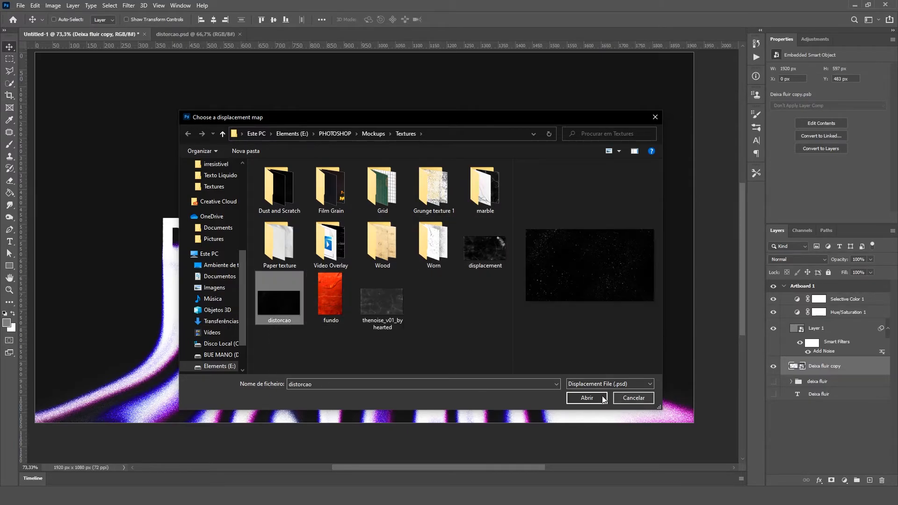
left_click(600, 396)
Examine the speckled edges across the displaced title and check the Displace smart filter's settings.
mouse_move(335, 287)
left_mouse_down()
mouse_move(336, 295)
mouse_move(366, 283)
mouse_move(338, 299)
left_mouse_up()
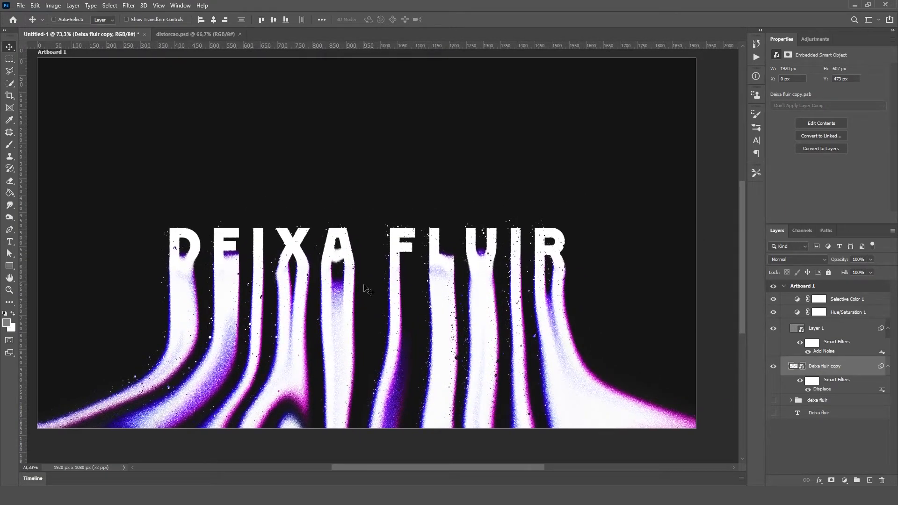
scroll(365, 286, "down", 1)
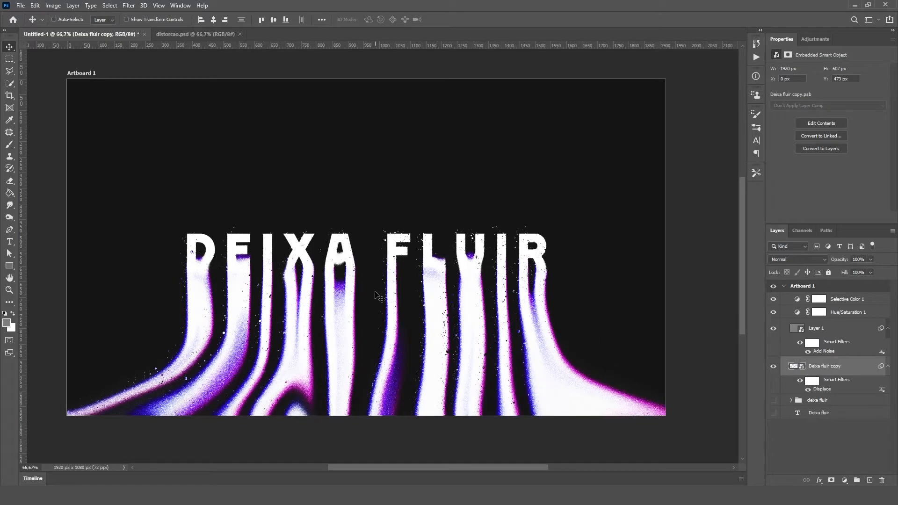
left_click_drag(378, 296, 413, 293)
double_click(822, 390)
key("Escape")
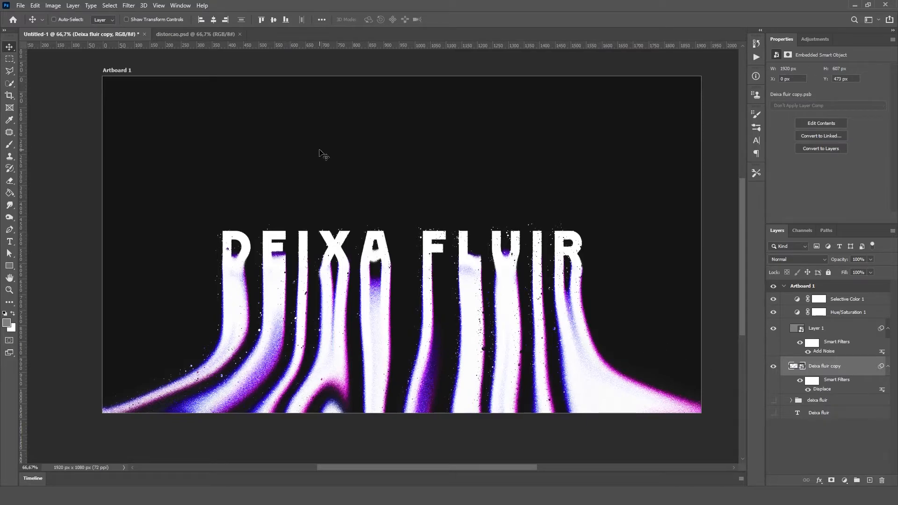
In Liquify, use the Twirl tool at size 253 to swirl the flow below the D and the flow beneath the R into curls.
left_click(128, 5)
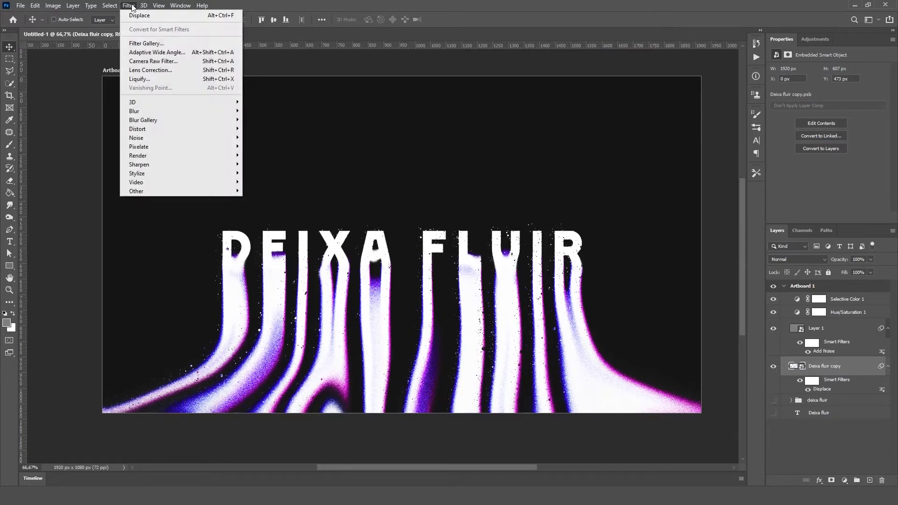
left_click(145, 79)
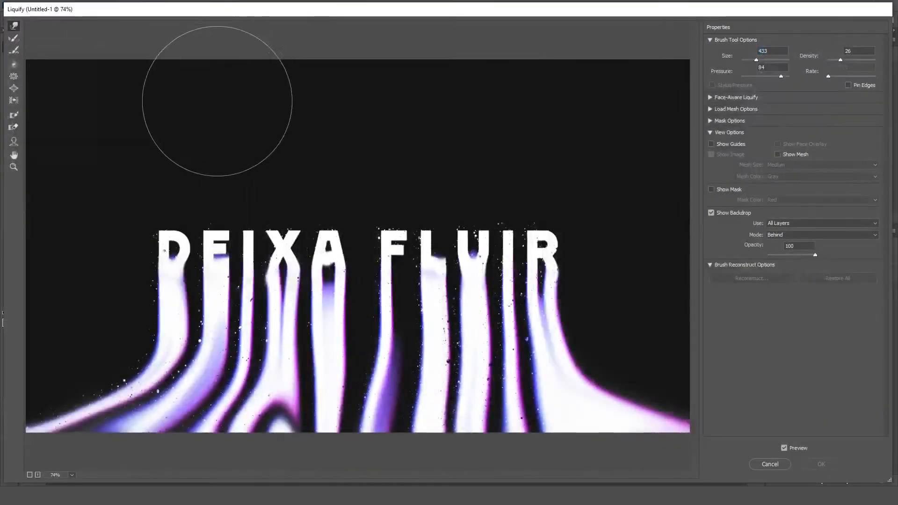
left_click(12, 69)
mouse_move(111, 356)
left_mouse_down()
mouse_move(117, 359)
mouse_move(106, 341)
mouse_move(95, 351)
left_mouse_up()
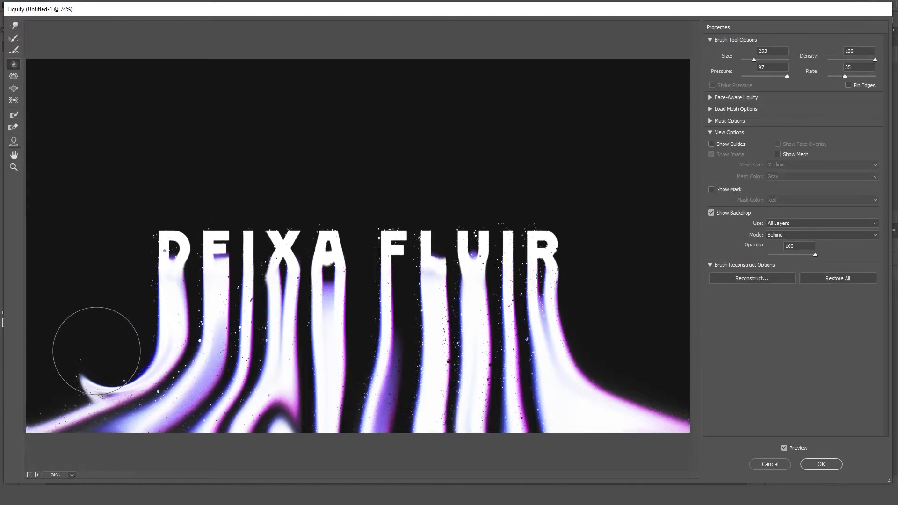
key("ctrl+z")
mouse_move(122, 355)
left_mouse_down()
mouse_move(111, 366)
mouse_move(125, 364)
mouse_move(111, 361)
mouse_move(114, 314)
mouse_move(114, 330)
left_mouse_up()
mouse_move(571, 377)
left_mouse_down()
mouse_move(586, 347)
mouse_move(596, 343)
mouse_move(613, 360)
mouse_move(598, 336)
mouse_move(597, 364)
mouse_move(532, 392)
mouse_move(539, 374)
mouse_move(541, 393)
mouse_move(557, 385)
mouse_move(613, 396)
mouse_move(615, 383)
mouse_move(592, 378)
left_mouse_up()
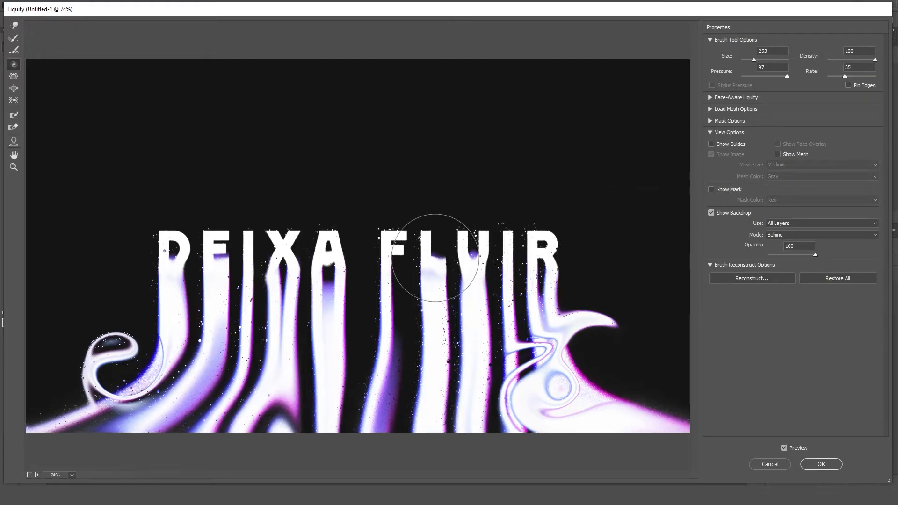
Compare the Liquify preview with the backdrop off and on, leave backdrop opacity at 100, and apply the twirls.
scroll(415, 246, "down", 1)
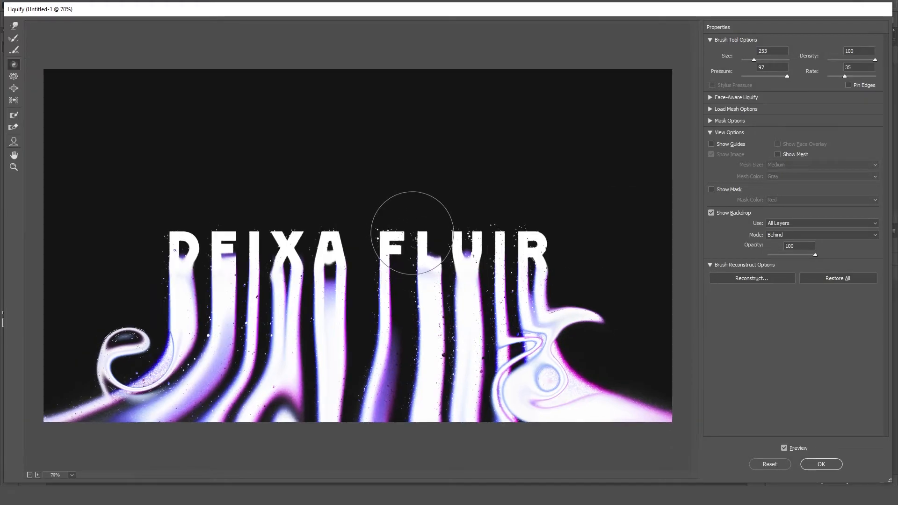
left_click(722, 213)
left_click(722, 213)
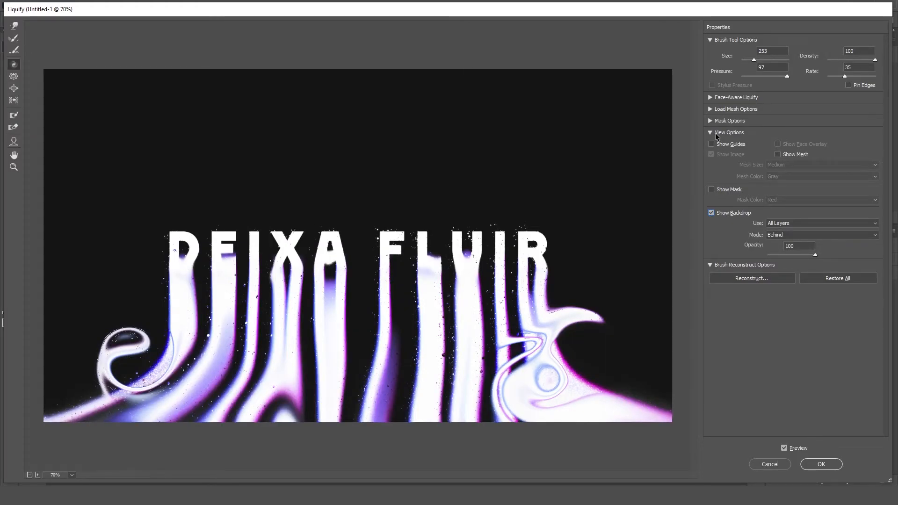
left_click(719, 211)
left_click(719, 211)
left_click_drag(790, 254, 823, 260)
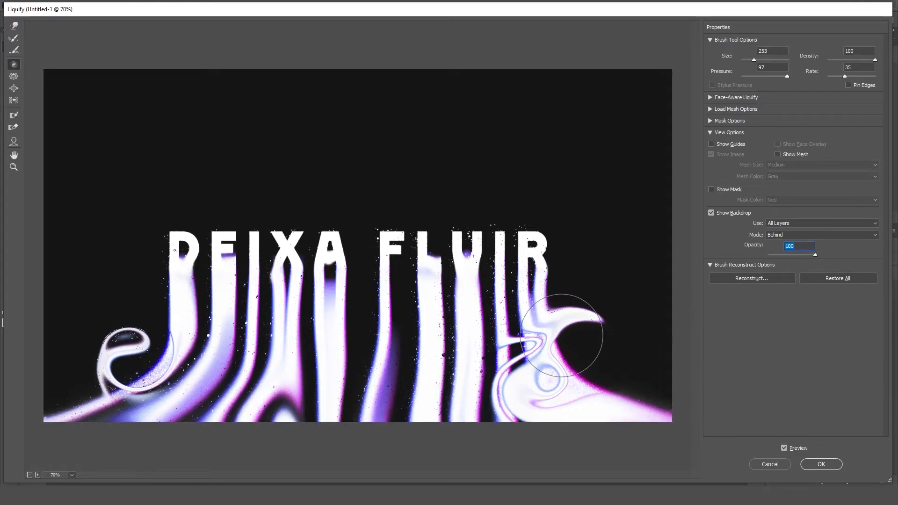
left_click(813, 463)
Compare the title with its layer, Liquify filter and Displace filter switched off and on.
left_click(773, 366)
left_click(773, 366)
left_click(808, 390)
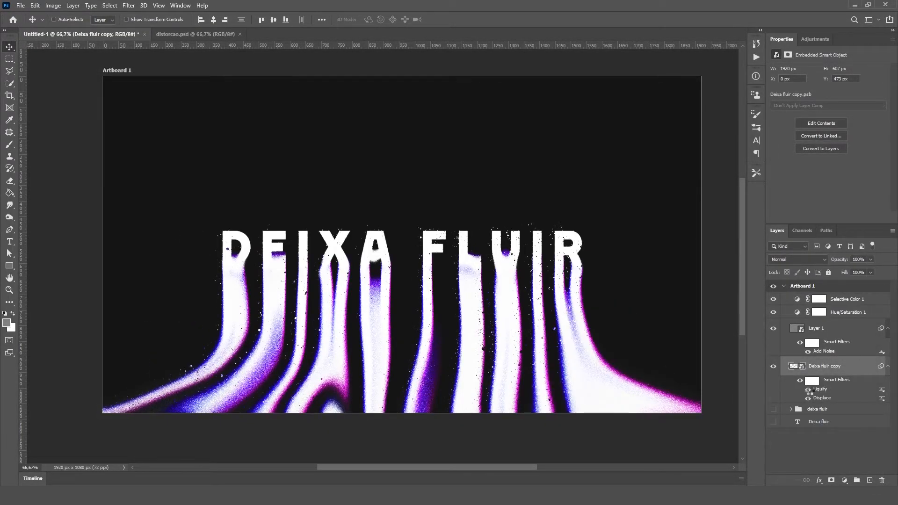
left_click(808, 390)
left_click(808, 399)
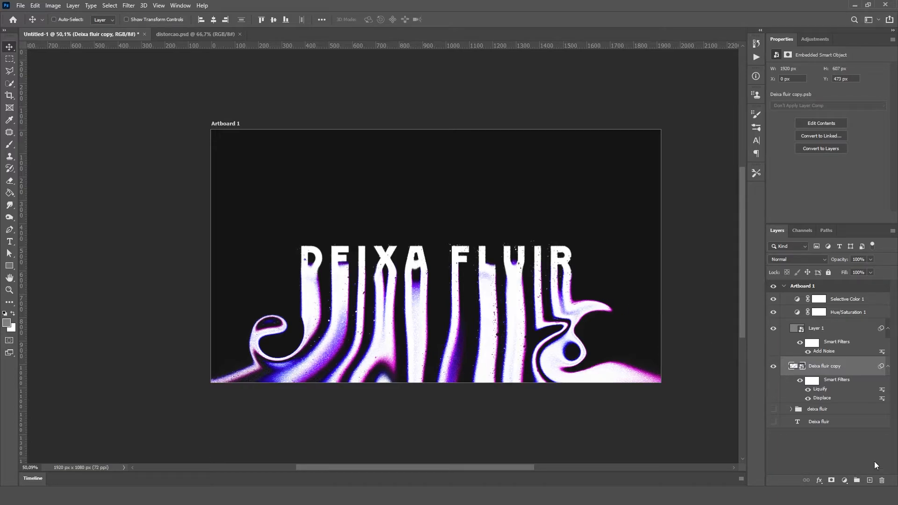
Add an empty layer beneath the title smart object and group the title, noise layer and two color adjustments above it.
left_click(839, 409)
left_click(870, 481)
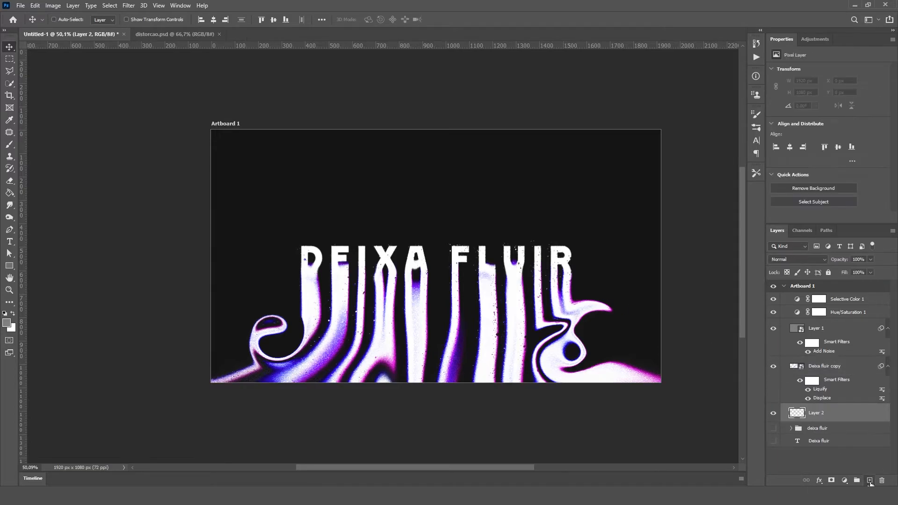
left_click(811, 366)
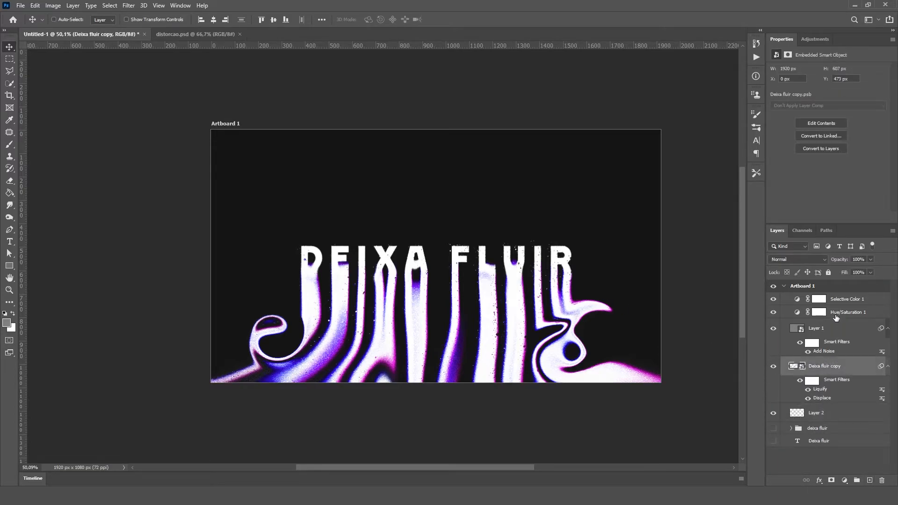
left_click(841, 304, "shift")
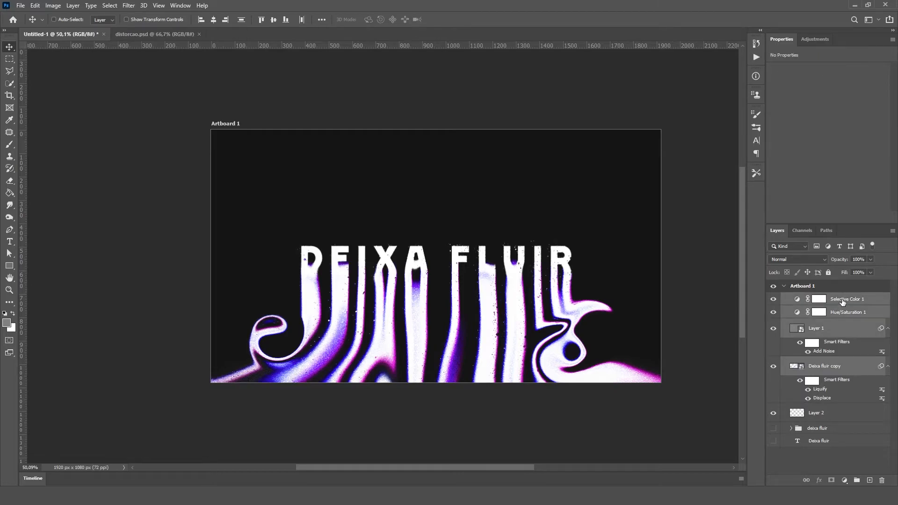
key("ctrl+g")
left_click(772, 299)
left_click(772, 299)
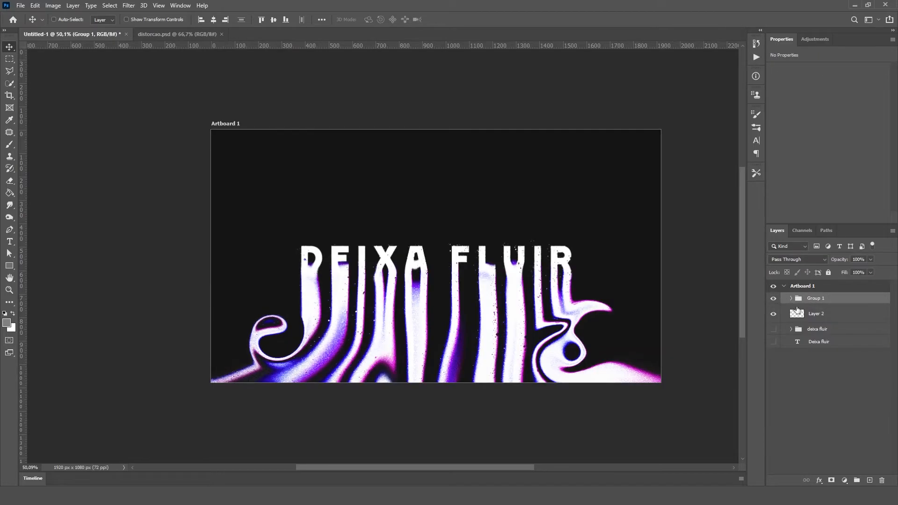
Rename the empty layer below the group as "luz de fundo" and activate the Brush tool.
left_click(821, 315)
double_click(819, 315)
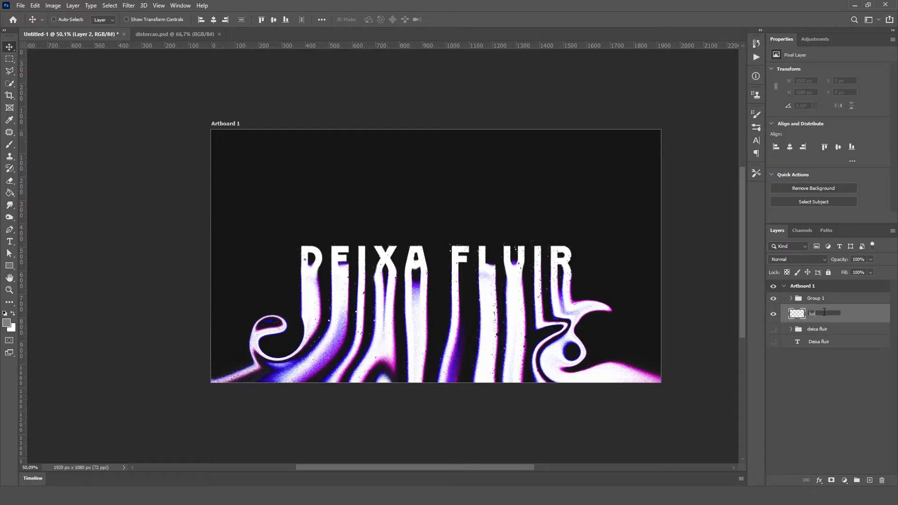
type("luz de fundo")
key("Return")
key("b")
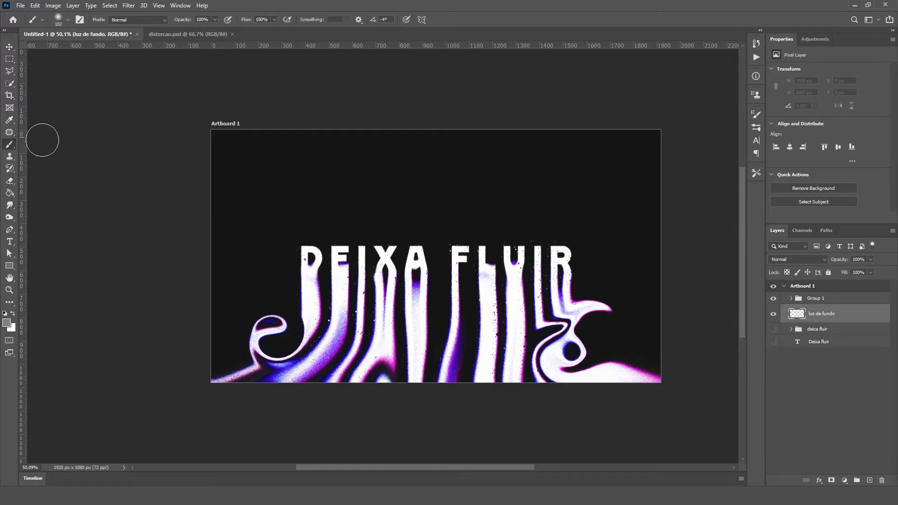
Set the foreground color to yellow-orange and paint a soft glow low behind the title with a brush of about 909 px.
left_click(7, 322)
left_click(735, 320)
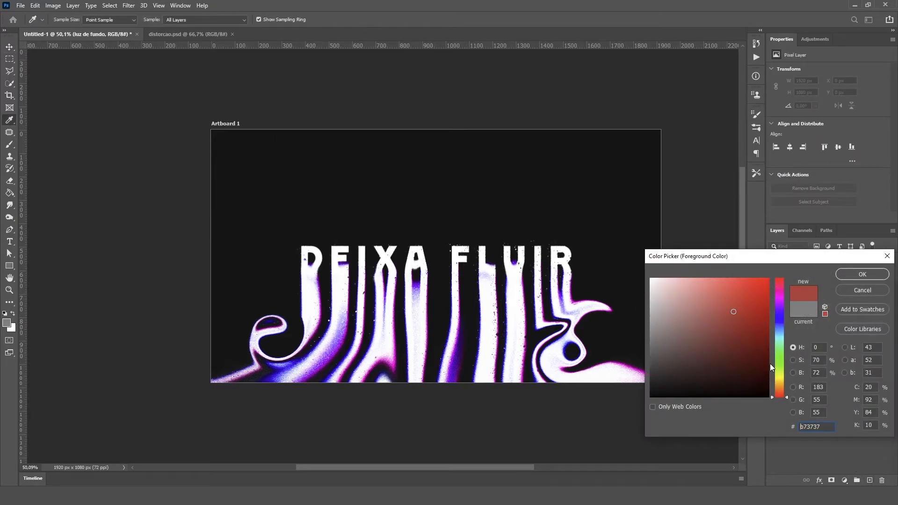
left_click_drag(779, 390, 779, 383)
left_click(753, 277)
left_click(862, 274)
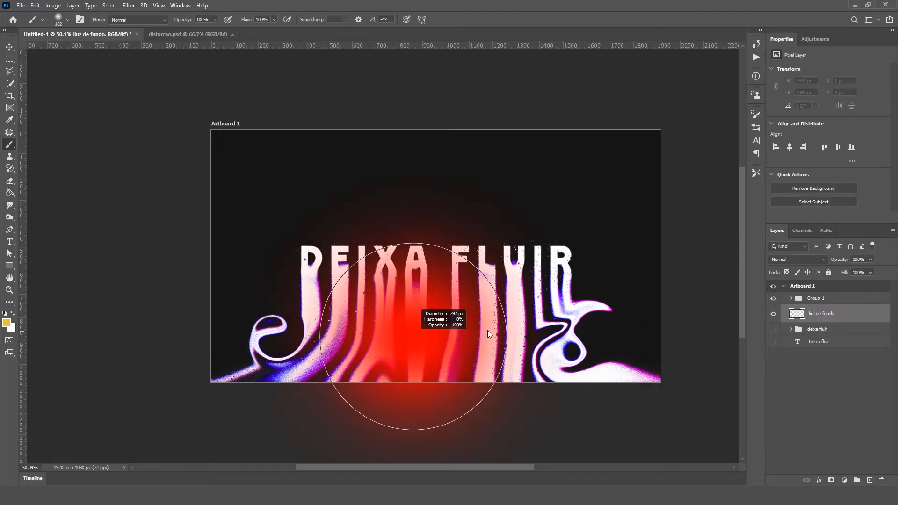
right_click(422, 234)
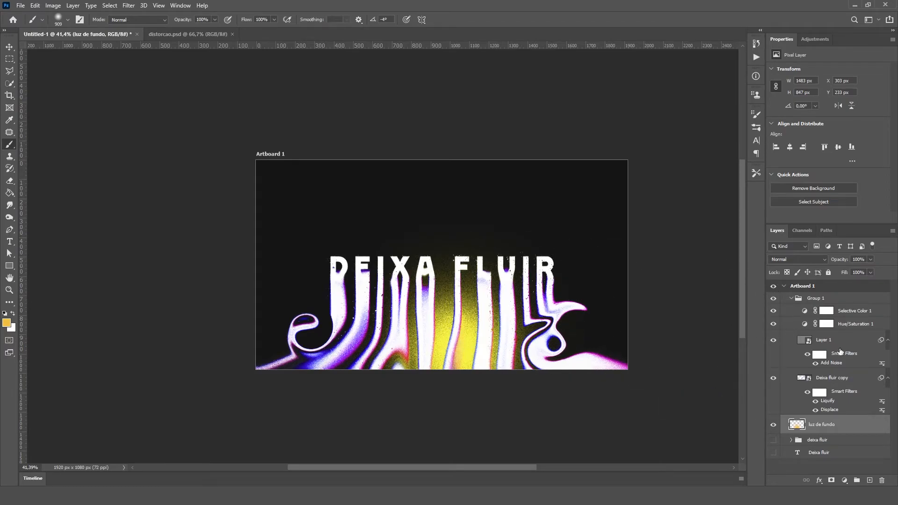
Compare the artwork with the noise and title layers off and on, and clip the noise layer to the title.
left_click(842, 347)
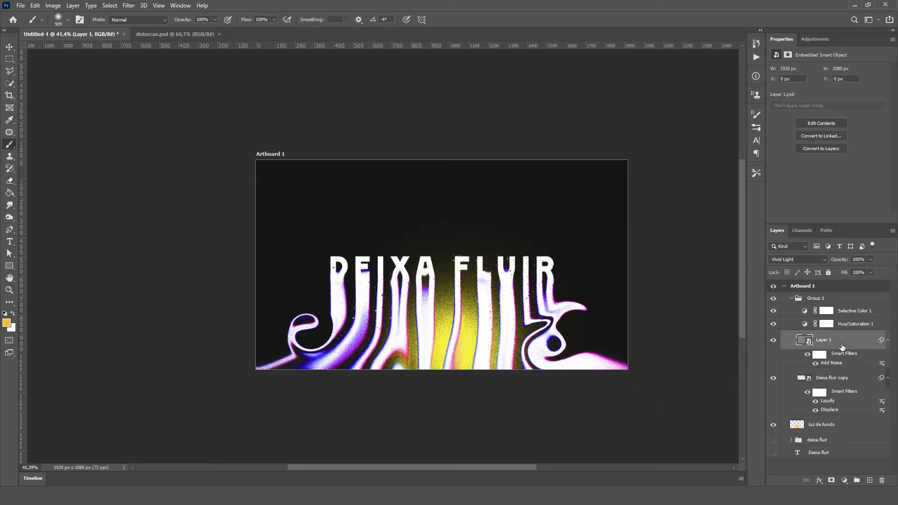
left_click(773, 341)
left_click(773, 340)
left_click(773, 378)
left_click(773, 378)
right_click(847, 347)
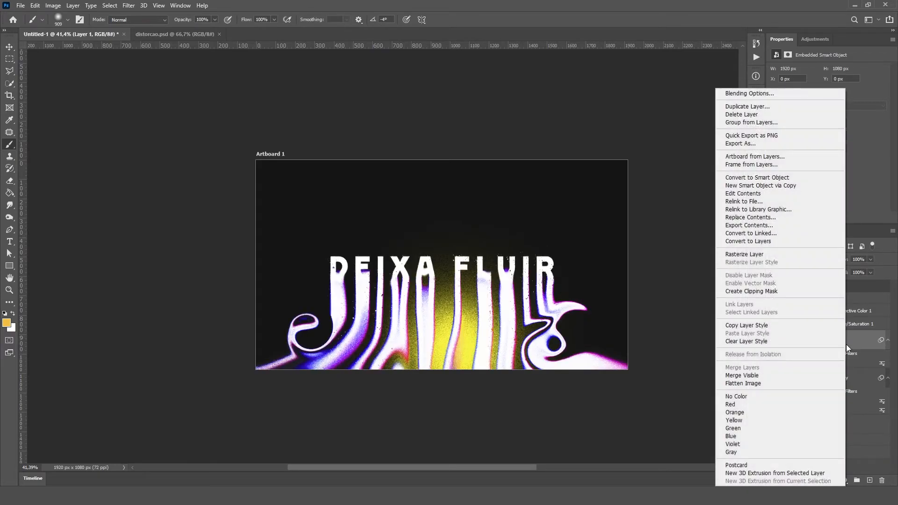
left_click(774, 292)
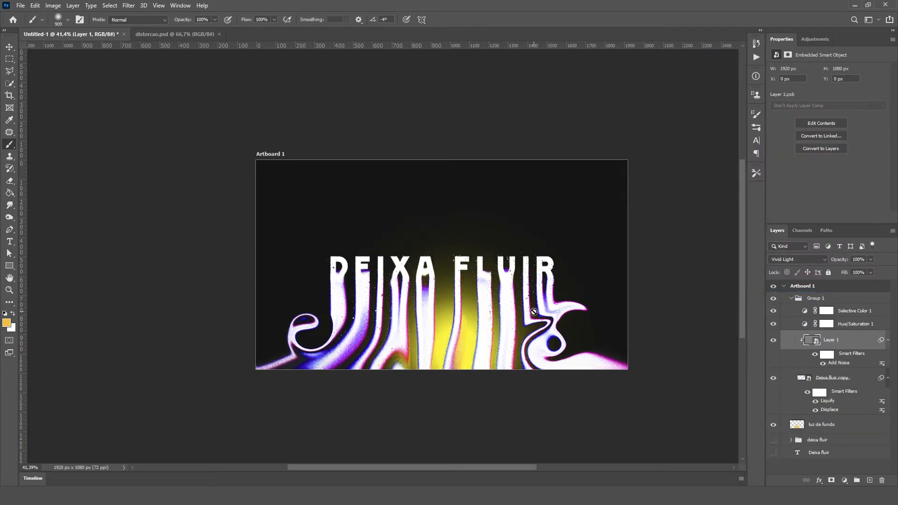
Clip the Hue/Saturation adjustment to the title so it no longer recolors the background glow.
scroll(529, 316, "up", 8)
scroll(426, 298, "down", 4)
left_click(838, 325)
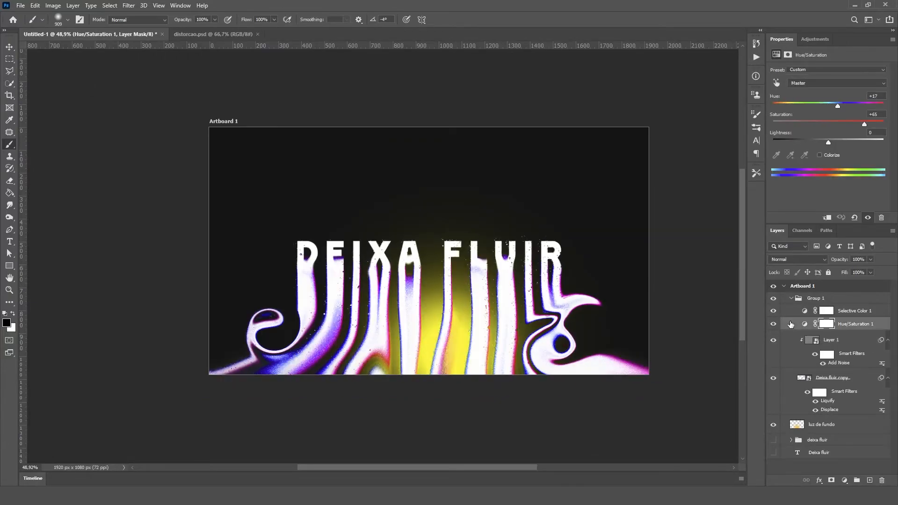
right_click(800, 329)
left_click(710, 270)
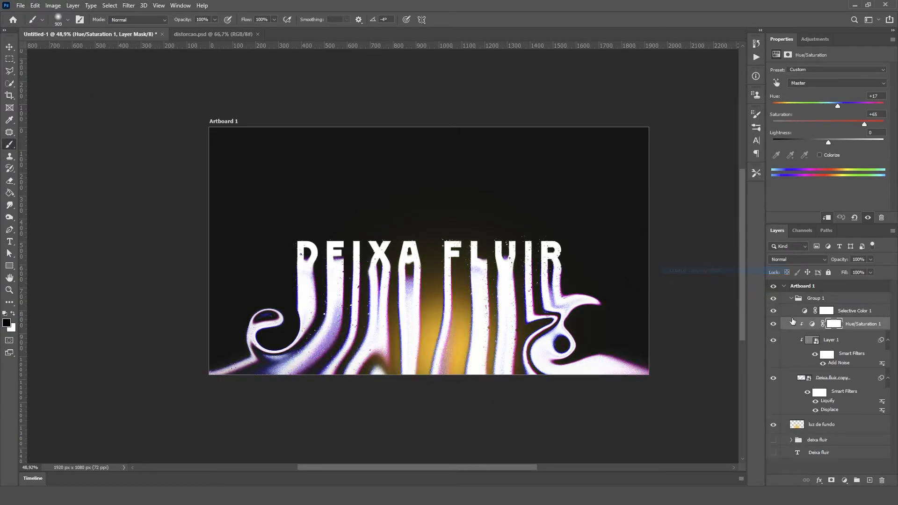
Try to clip the Selective Color adjustment to the title.
left_click(853, 311)
right_click(803, 311)
left_click(719, 271)
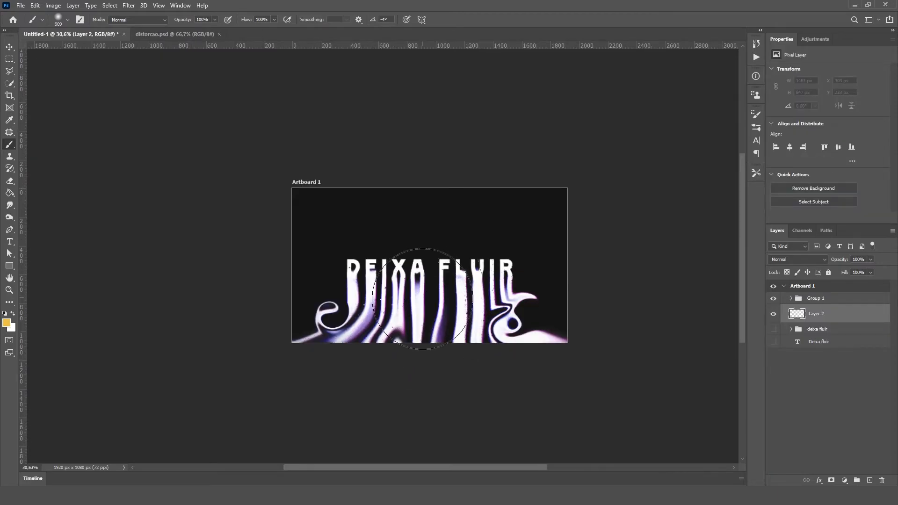
Paint a wide yellow-orange glow along the artboard's lower edge and a smaller one in ff4b21 at its center.
left_click(444, 394)
left_click(468, 390)
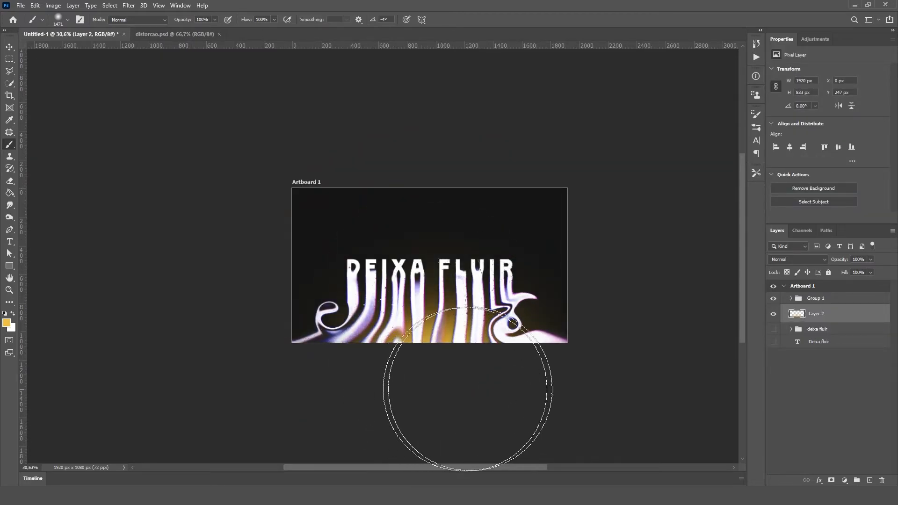
left_click(7, 323)
left_click_drag(785, 380, 789, 393)
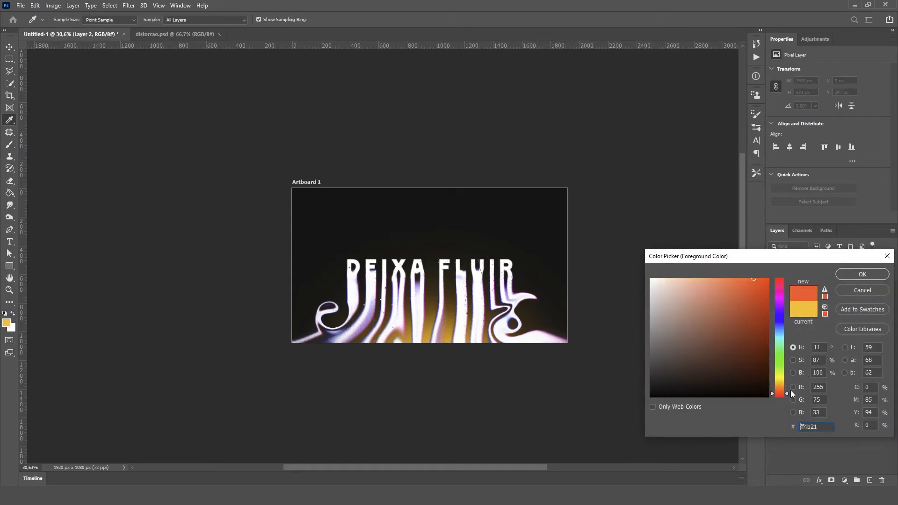
left_click(852, 273)
left_click_drag(449, 297, 405, 297)
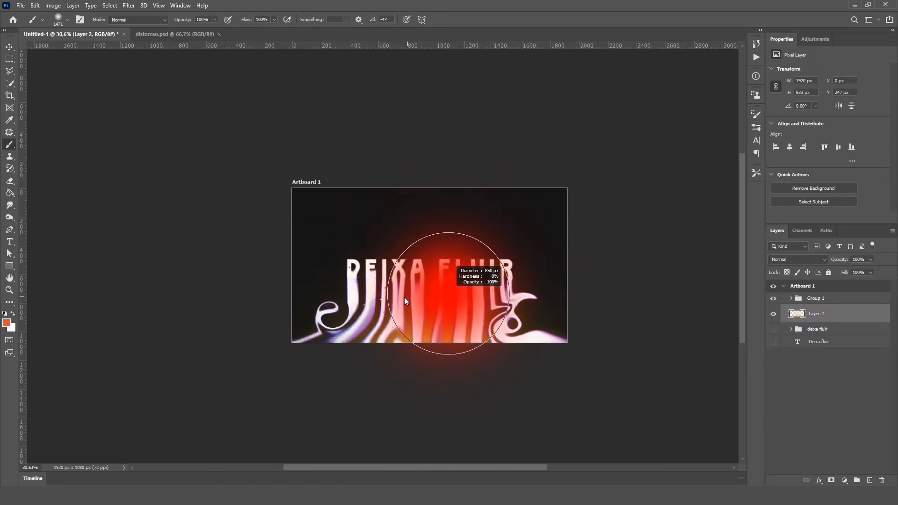
left_click(433, 380)
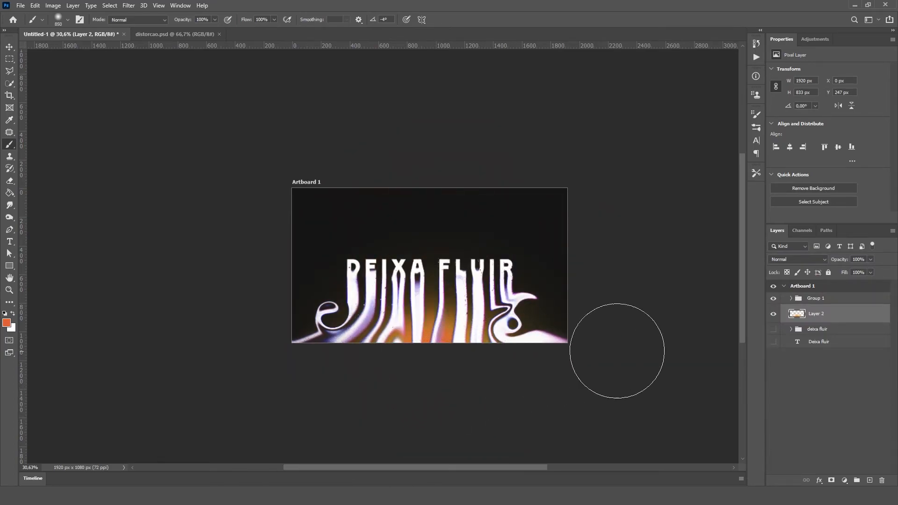
Scale the orange glow layer up around its center to about 2630 px wide.
key("ctrl+t")
mouse_move(568, 222)
left_mouse_down()
mouse_move(617, 199)
mouse_move(617, 186)
left_mouse_up()
key("Return")
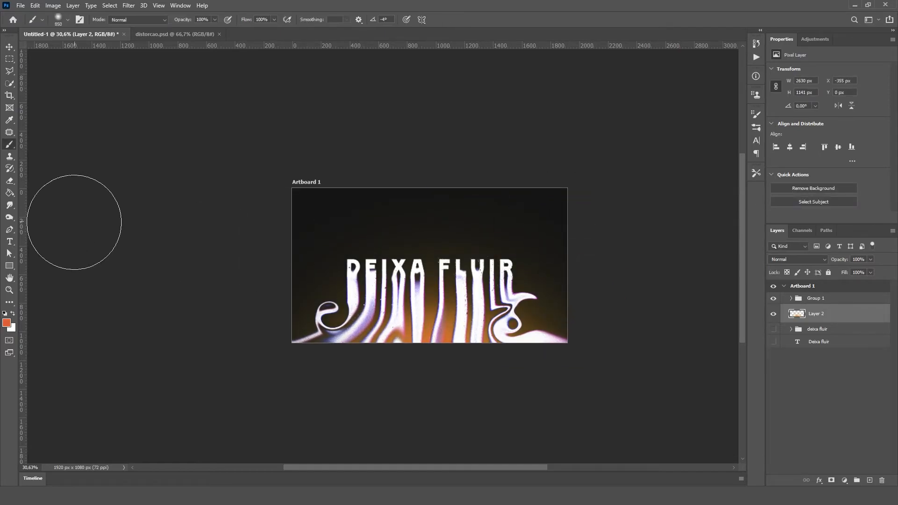
Add a new layer above the orange glow and set the brush color to green 21ff94.
left_click(869, 480)
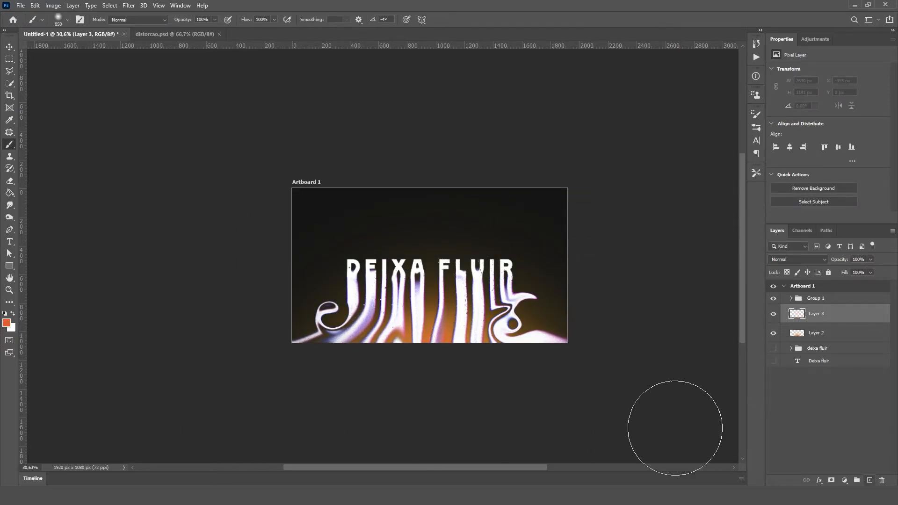
left_click(7, 323)
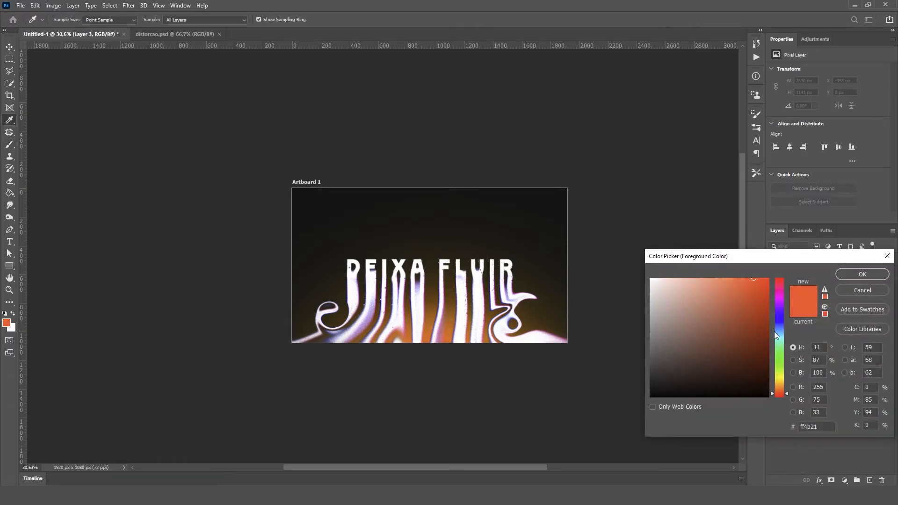
left_click(779, 346)
left_click(862, 274)
key("b")
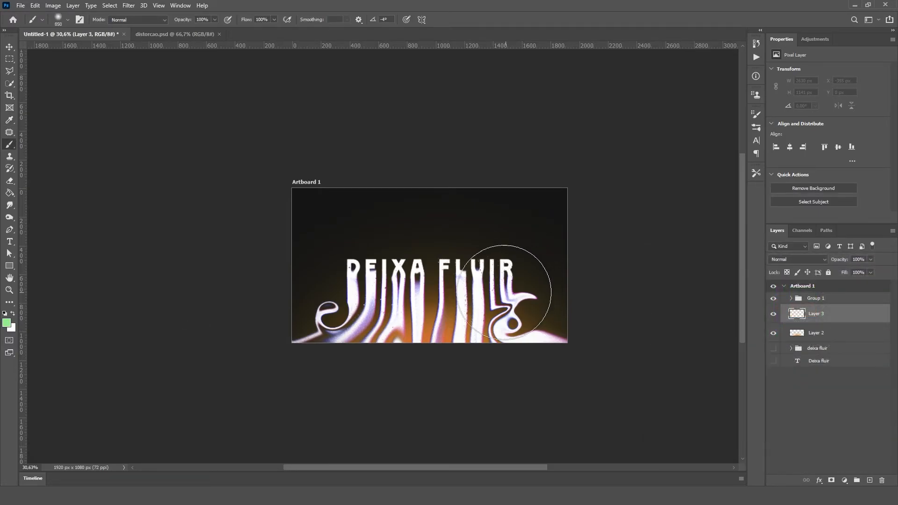
Paint a green glow along the artboard's upper edge with a soft brush of about 1601 px, redoing the first attempt.
scroll(453, 279, "up", 2)
scroll(450, 282, "up", 2)
left_click_drag(584, 265, 569, 267)
left_click_drag(486, 206, 597, 200)
scroll(487, 221, "down", 3)
left_click_drag(453, 139, 439, 212)
left_click(417, 117)
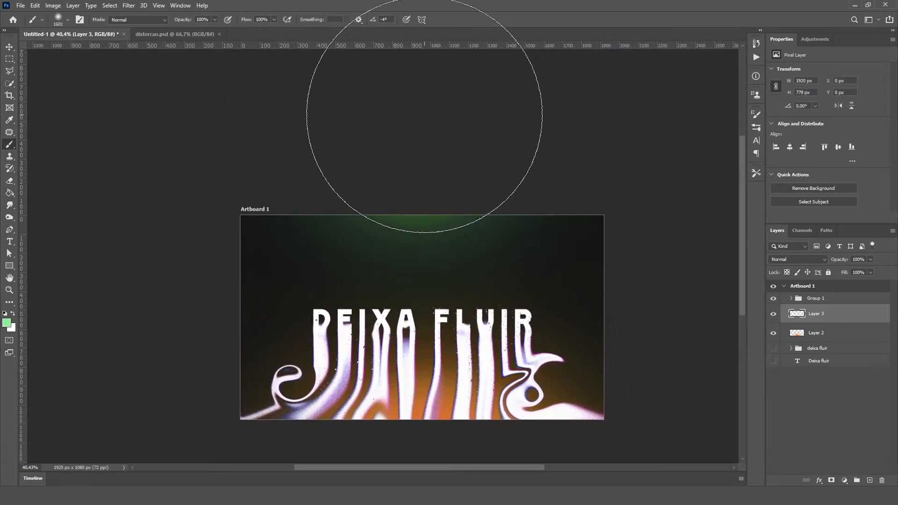
key("ctrl+z")
left_click(441, 108)
left_click(431, 110)
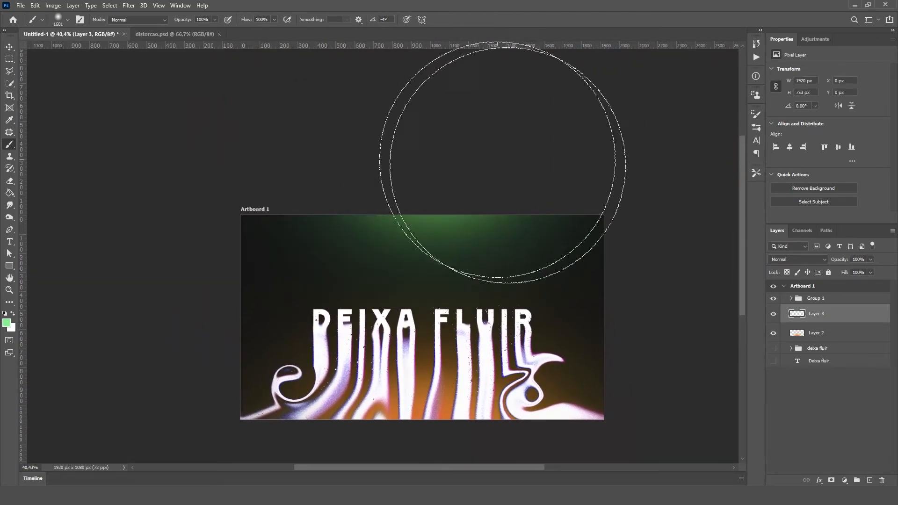
Check the Selective Color effect inside the title group and add an empty clipped layer directly above the title smart object.
left_click(791, 298)
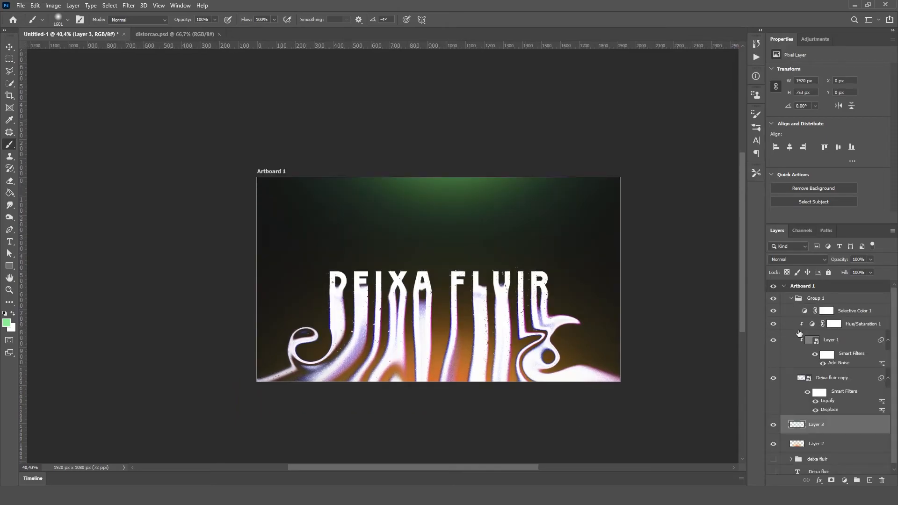
scroll(495, 326, "up", 3)
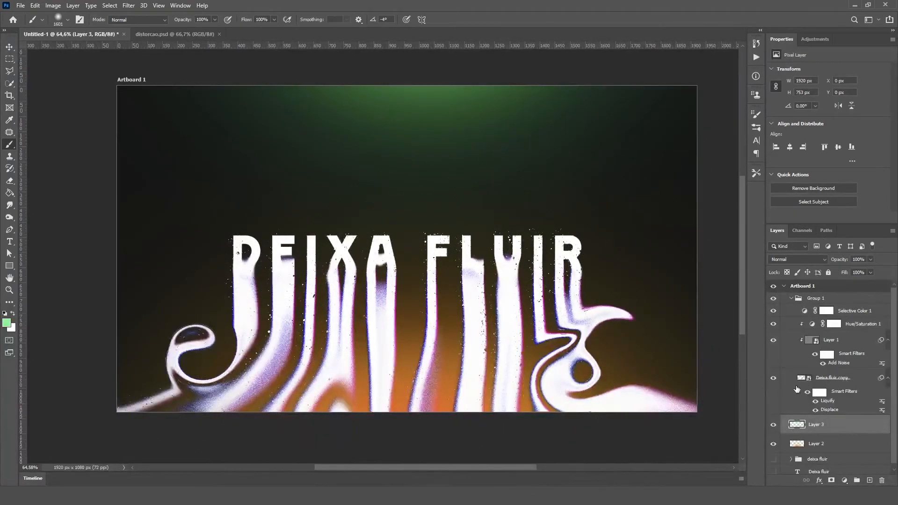
left_click(774, 312)
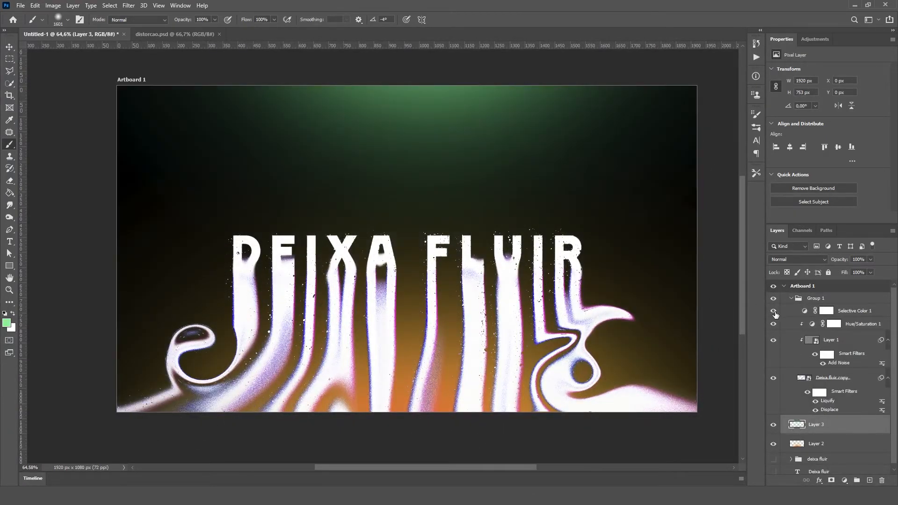
left_click(833, 377)
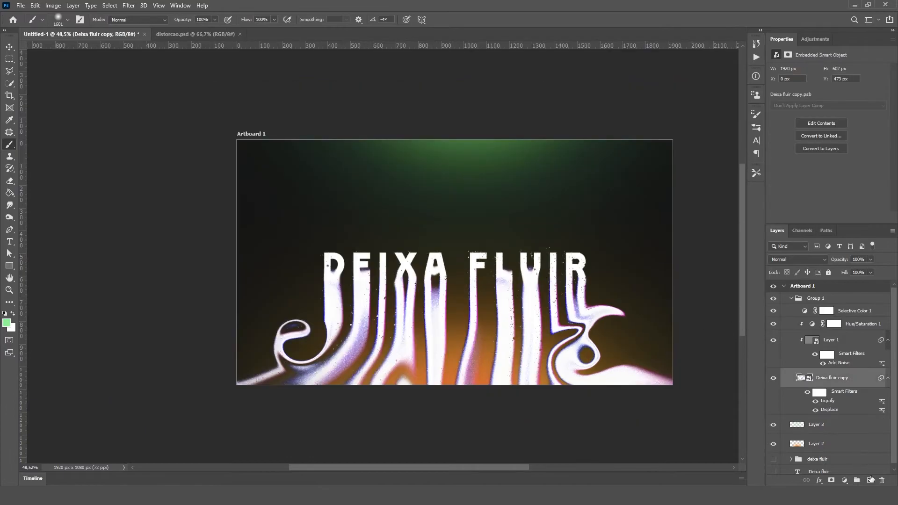
left_click(870, 481)
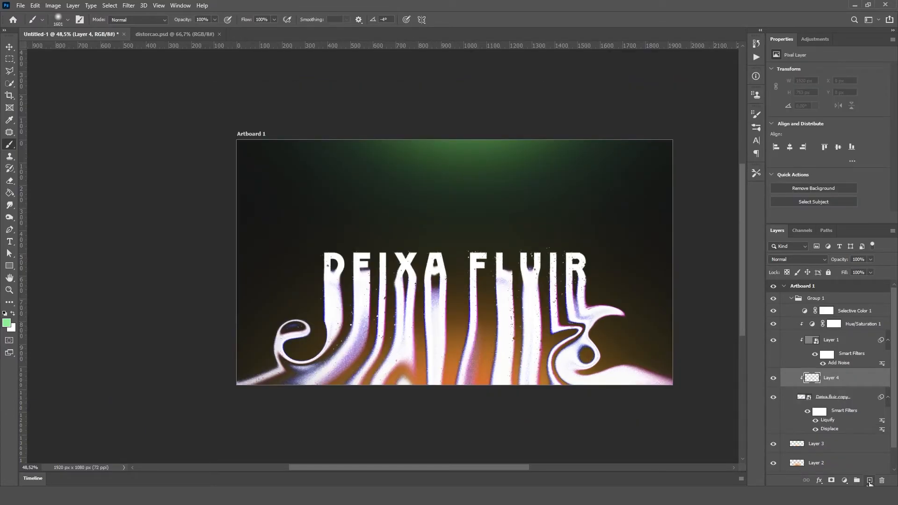
Paint green over the title's right end on the new clipped layer and set that layer's blend mode to Color.
left_click(793, 403)
left_click(773, 397)
left_click(773, 398)
left_click(790, 382)
mouse_move(584, 300)
left_mouse_down()
mouse_move(616, 276)
mouse_move(641, 391)
left_mouse_up()
key("ctrl+z")
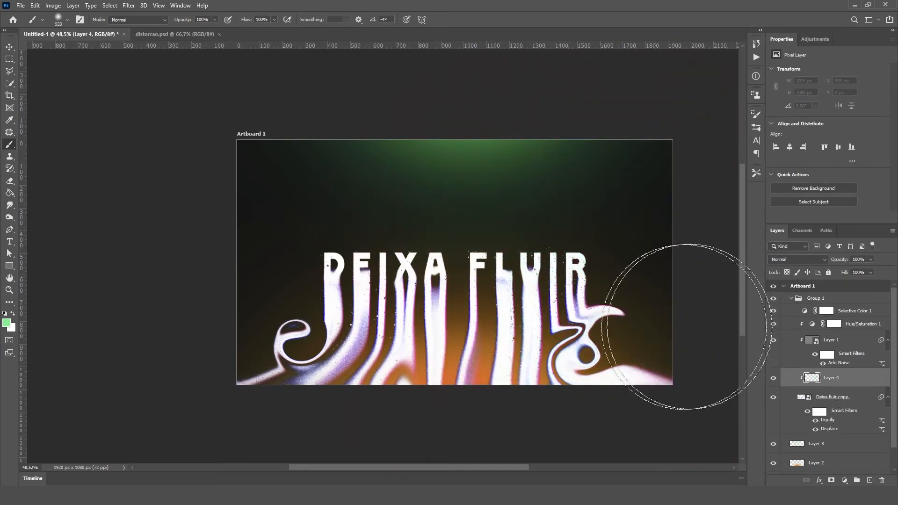
mouse_move(711, 280)
left_mouse_down()
mouse_move(594, 281)
mouse_move(660, 383)
left_mouse_up()
left_click(795, 260)
left_click(783, 475)
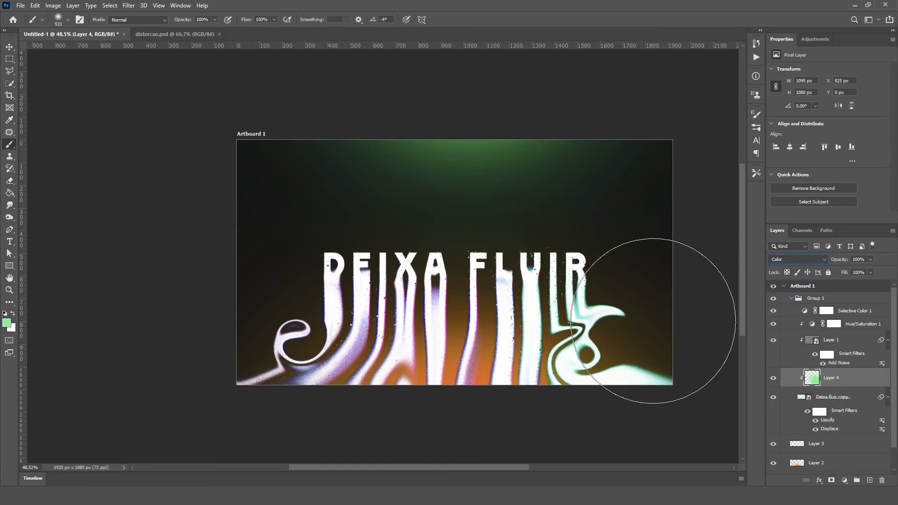
Retouch the green tint with the Brush and Eraser so it stays on the title's right swirl.
left_click_drag(600, 328, 602, 329)
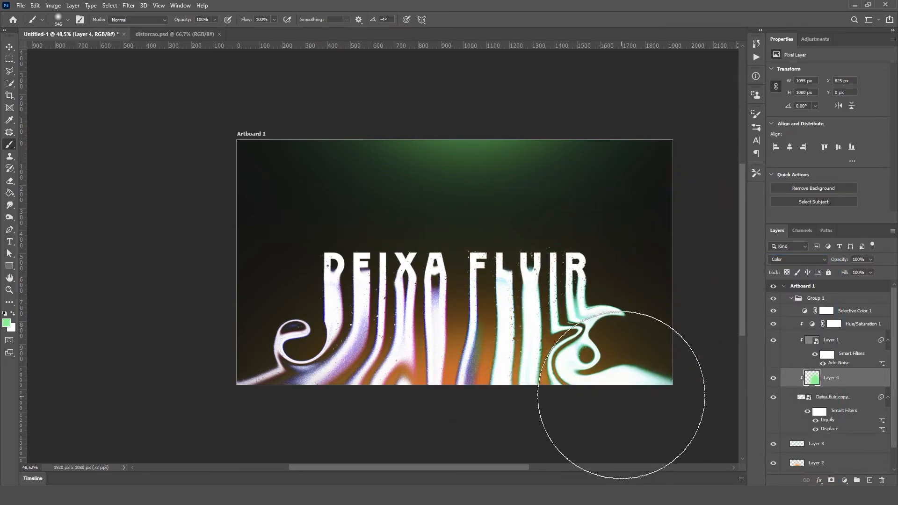
key("e")
key("ctrl+z")
key("b")
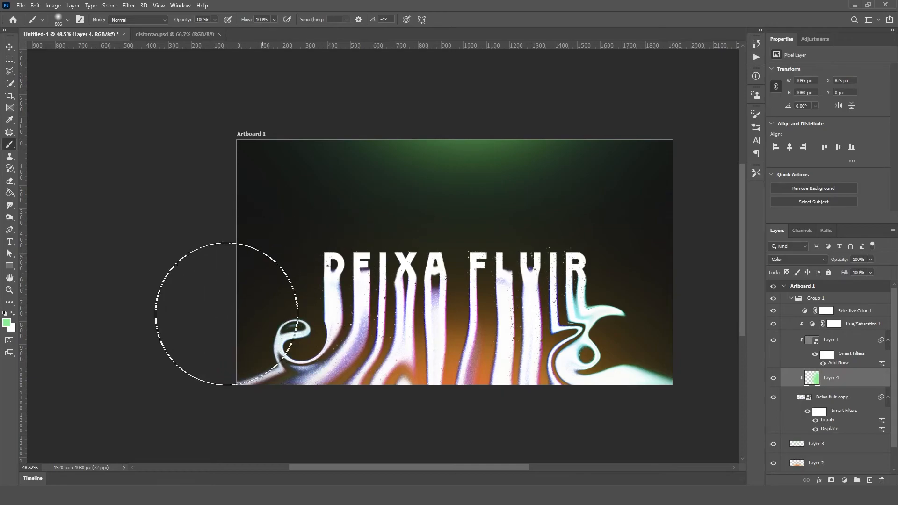
Set the foreground color to yellow fff221 and paint a tint over the title's left swirl.
left_click(6, 323)
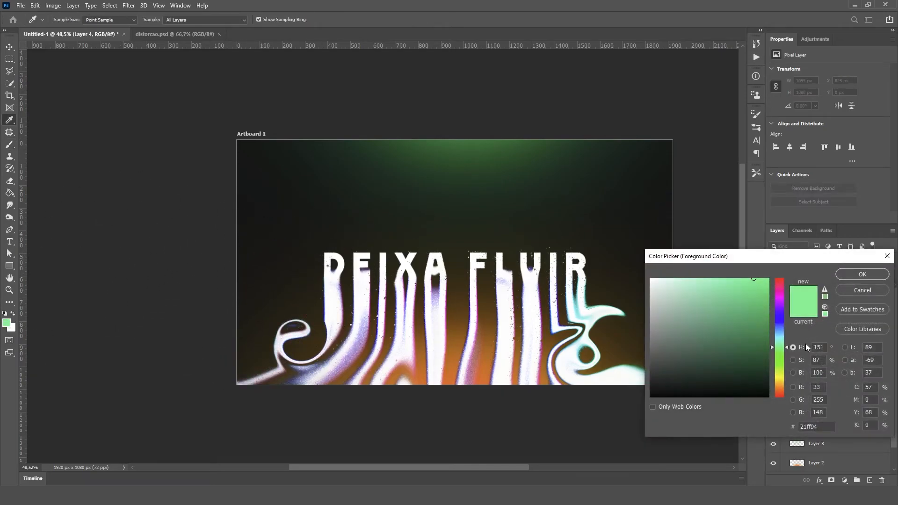
left_click(777, 379)
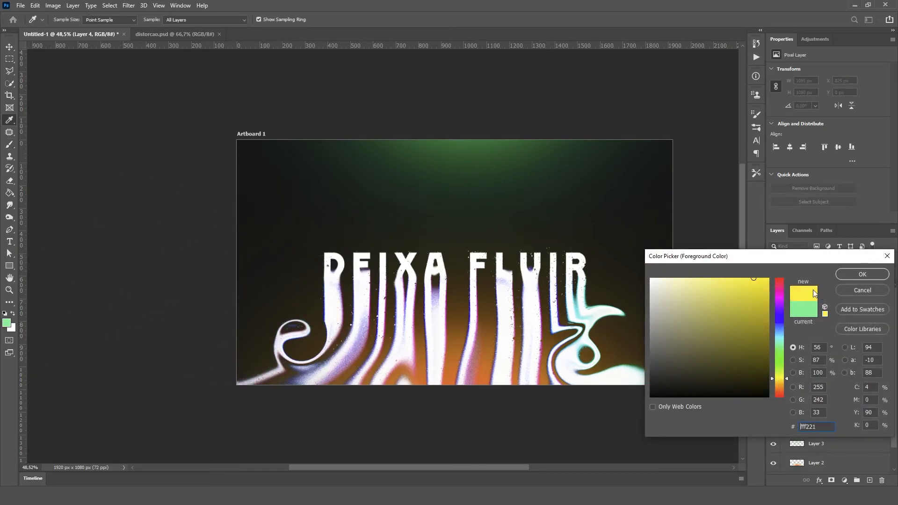
left_click(861, 277)
mouse_move(234, 290)
left_mouse_down()
mouse_move(187, 352)
mouse_move(187, 329)
left_mouse_up()
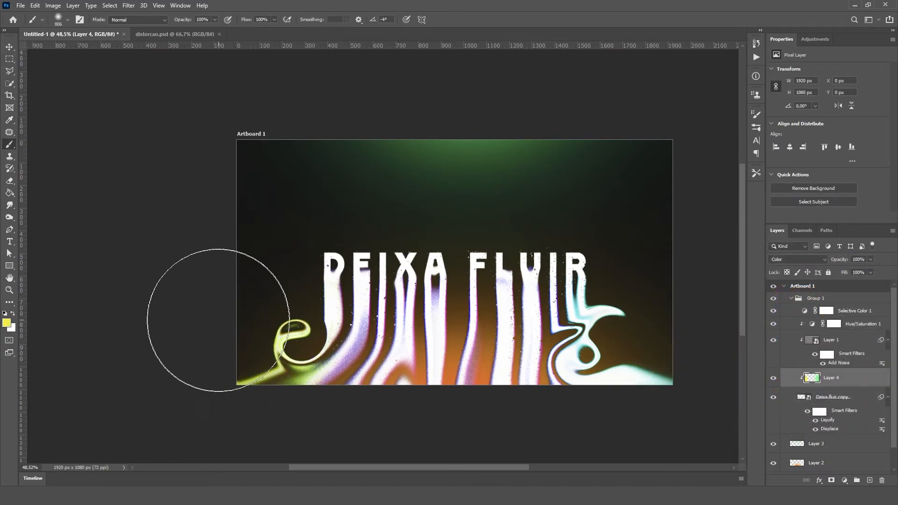
scroll(414, 338, "down", 2)
scroll(449, 345, "up", 3)
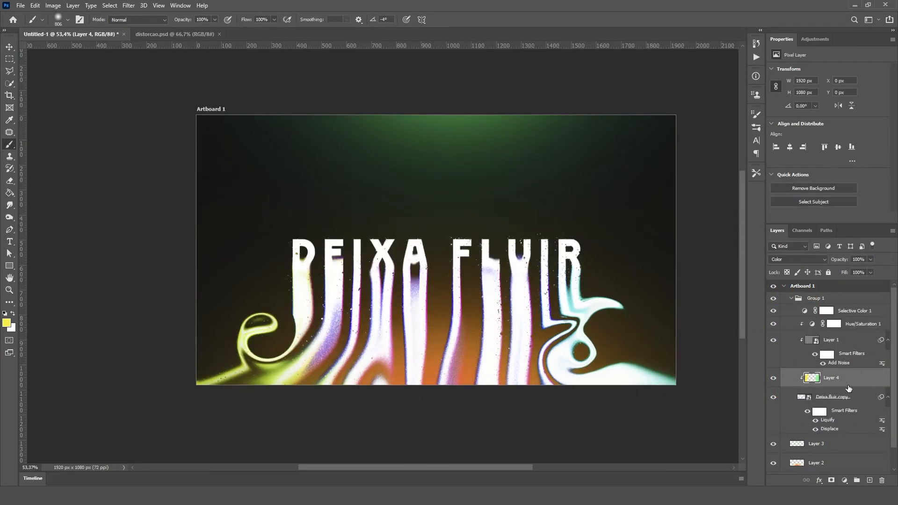
Collapse the title group, place the tile texture image 18 above it and scale the texture to cover the artboard.
left_click(791, 299)
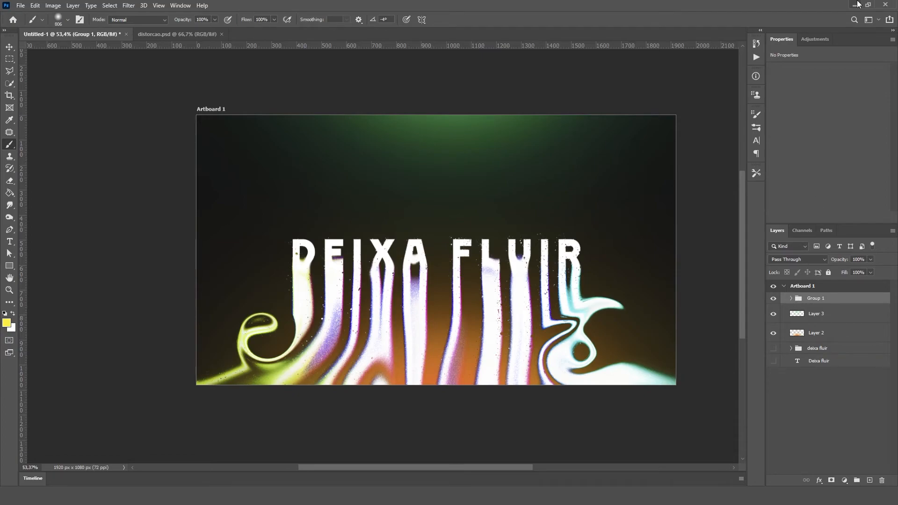
left_click(815, 39)
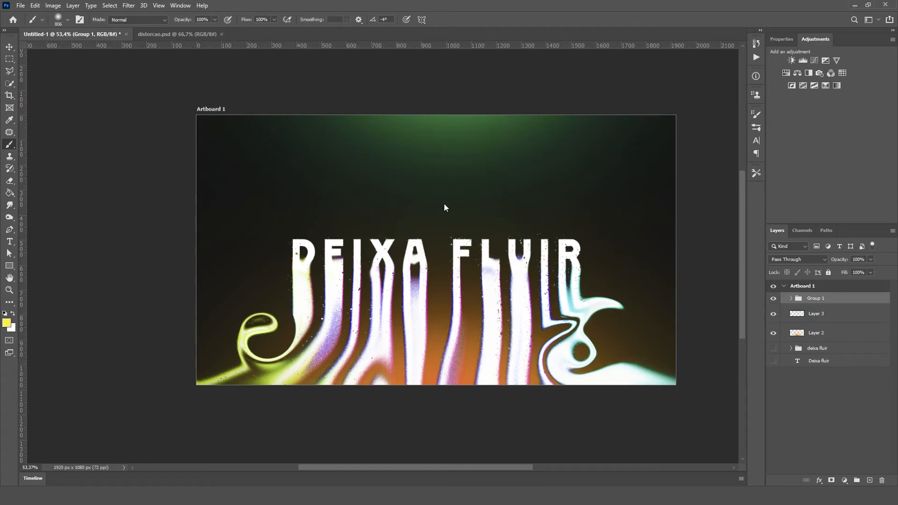
left_click_drag(616, 130, 722, 47)
left_click_drag(501, 234, 573, 200)
key("Return")
Set the tile texture layer 18 to the Divide blend mode and lower its opacity to 10%.
left_click(797, 259)
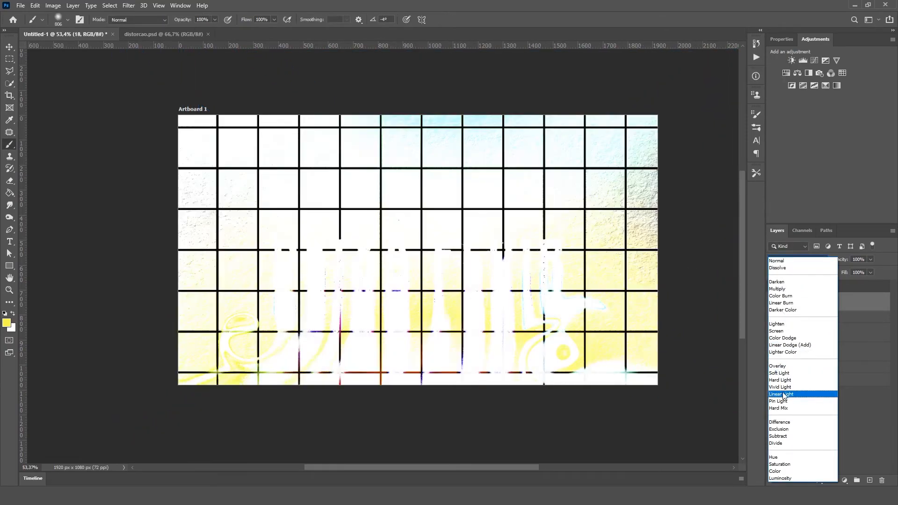
left_click(786, 443)
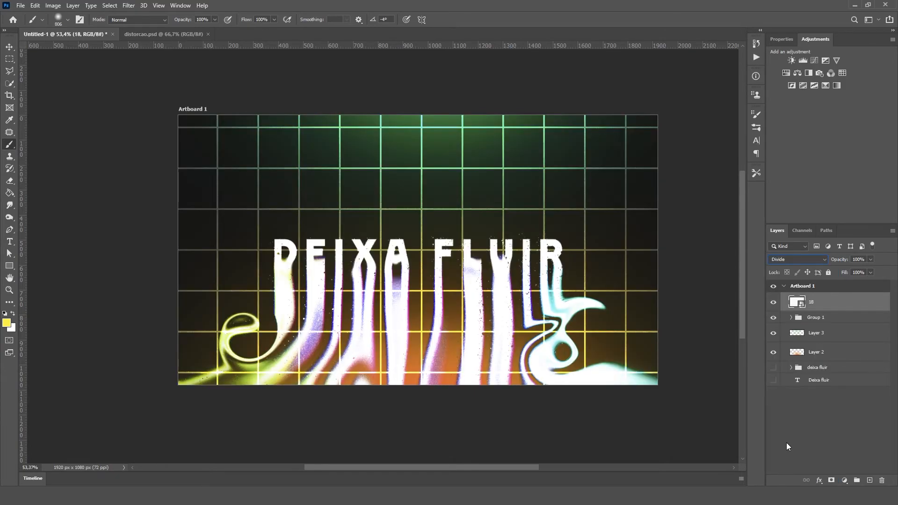
key("v")
key("1")
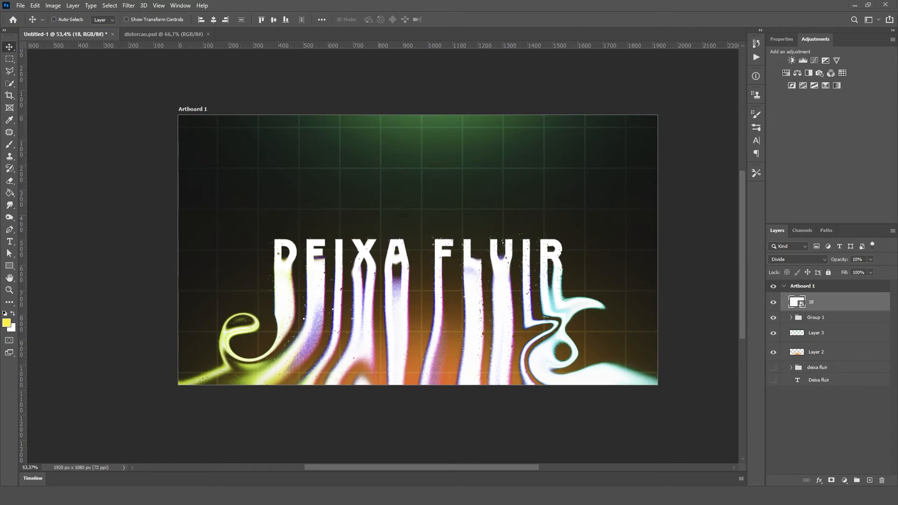
Scale the placed AU_FG_Texture-4 image to cover the artboard and set it to the Screen blend mode at 100% opacity.
left_click_drag(617, 115, 657, 89)
key("Return")
left_click(797, 259)
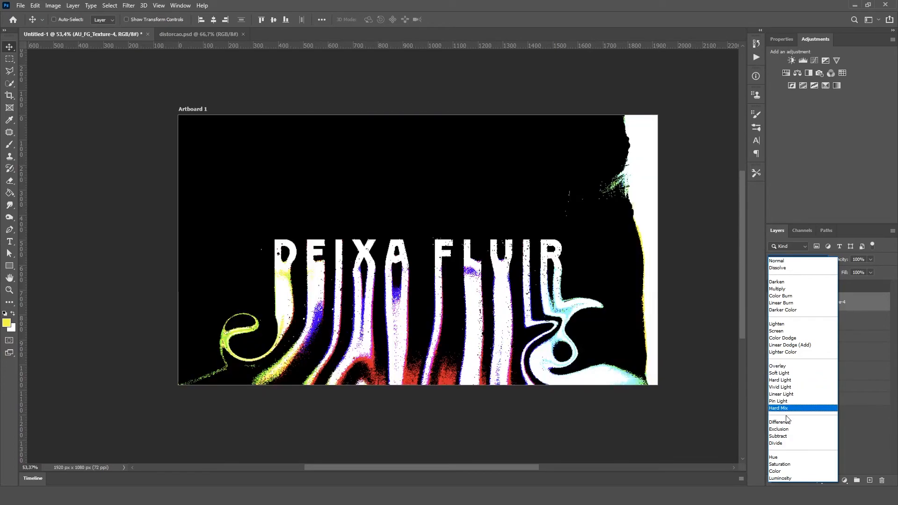
left_click(777, 330)
key("5")
key("6")
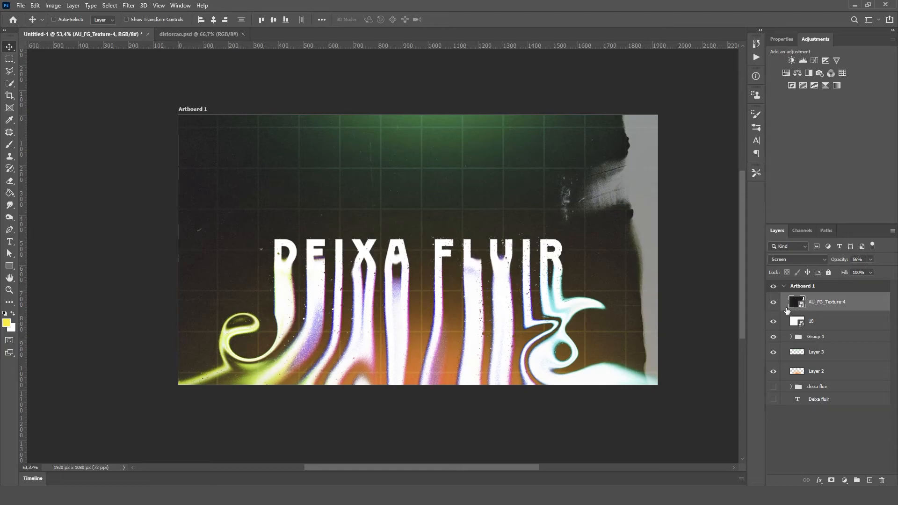
key("0")
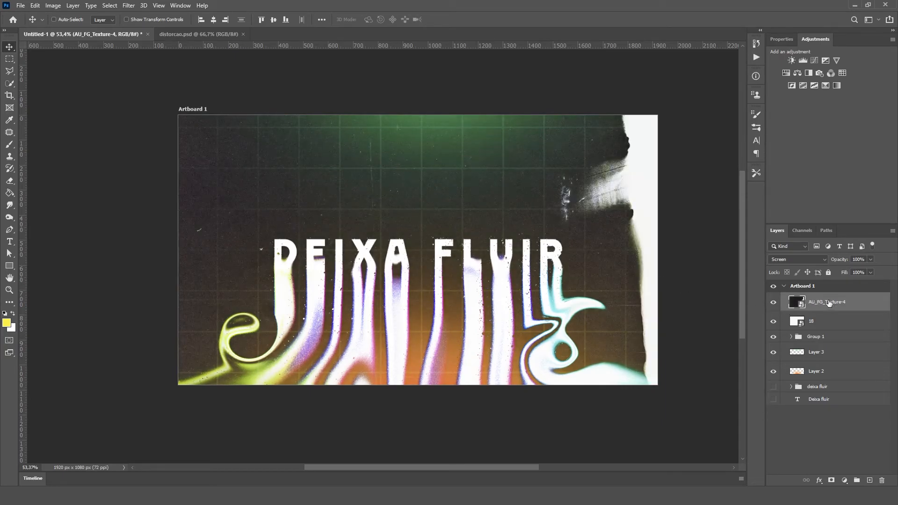
Add a Color Lookup adjustment above the AU_FG_Texture-4 layer and cycle through its 3D LUT presets, starting with 2Strip.look, to grade the artwork.
left_click(842, 73)
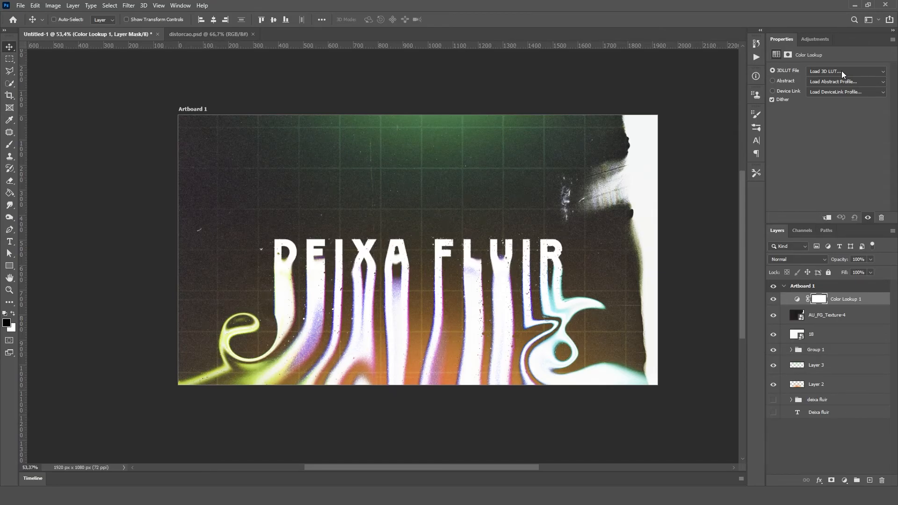
left_click(841, 71)
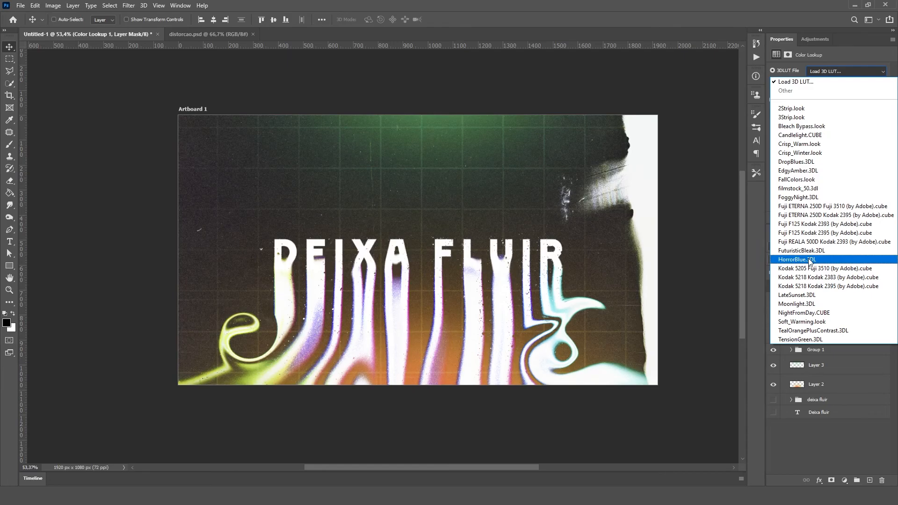
left_click(791, 109)
key("Down")
key("Down")
key("Down")
key("Down")
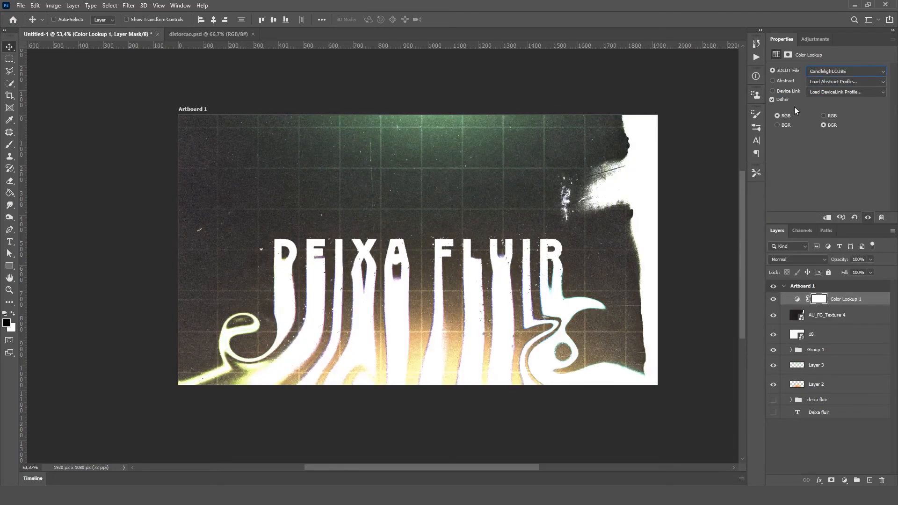
key("Down")
key("Down")
key("Down")
key("Down")
key("Down")
key("Down")
key("Down")
key("Down")
key("Down")
key("Down")
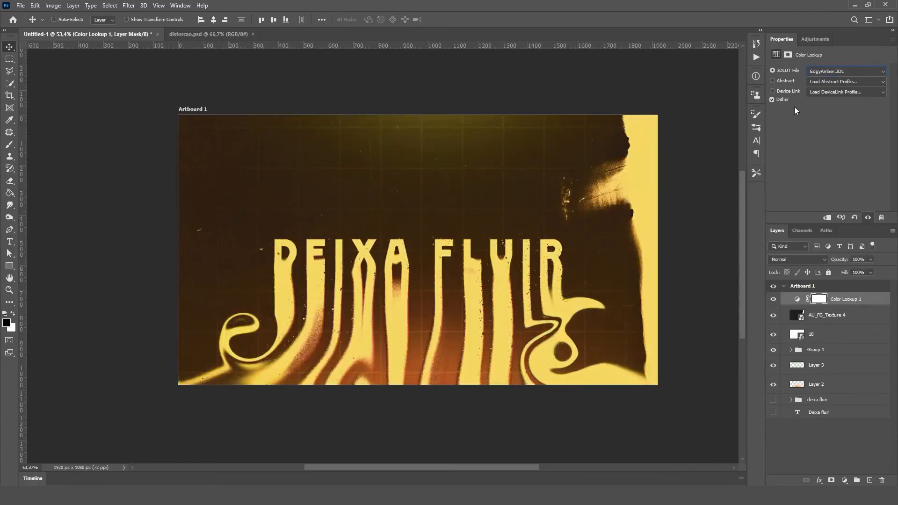
Group the Color Lookup, AU_FG_Texture-4 and 18 layers, and toggle the group's visibility off and on to compare the artwork.
left_click(853, 315)
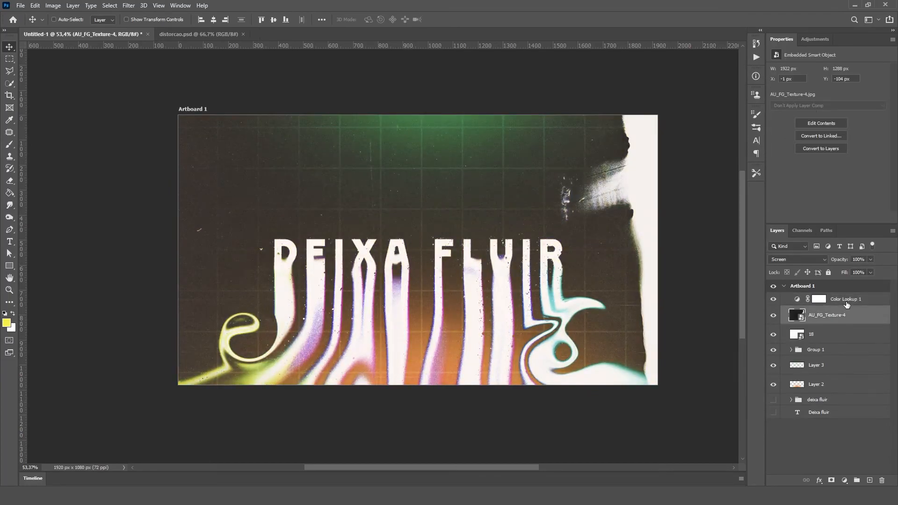
left_click(822, 331)
left_click(825, 299, "shift")
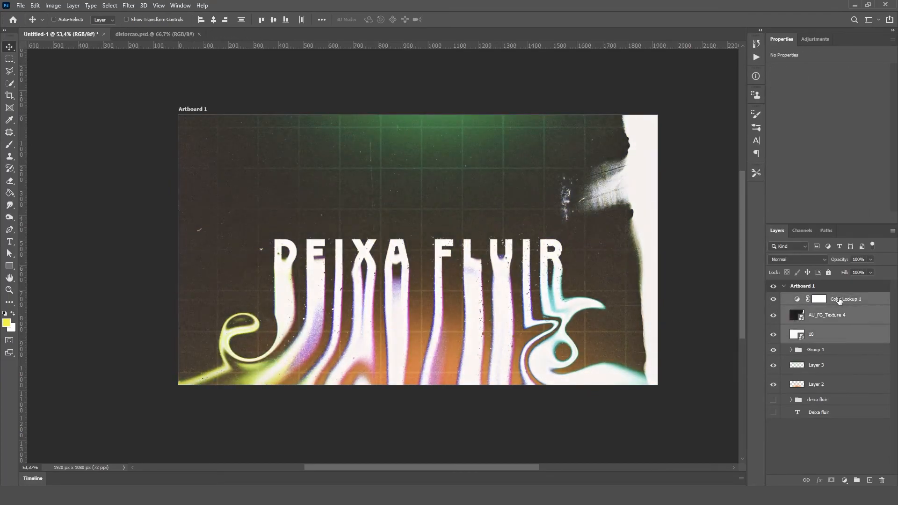
key("ctrl+g")
left_click(773, 299)
left_click(773, 300)
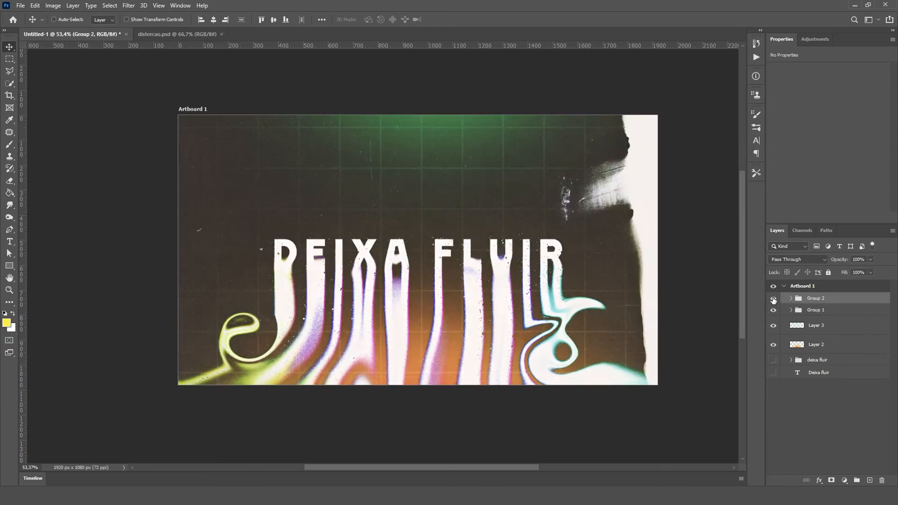
scroll(460, 287, "up", 1)
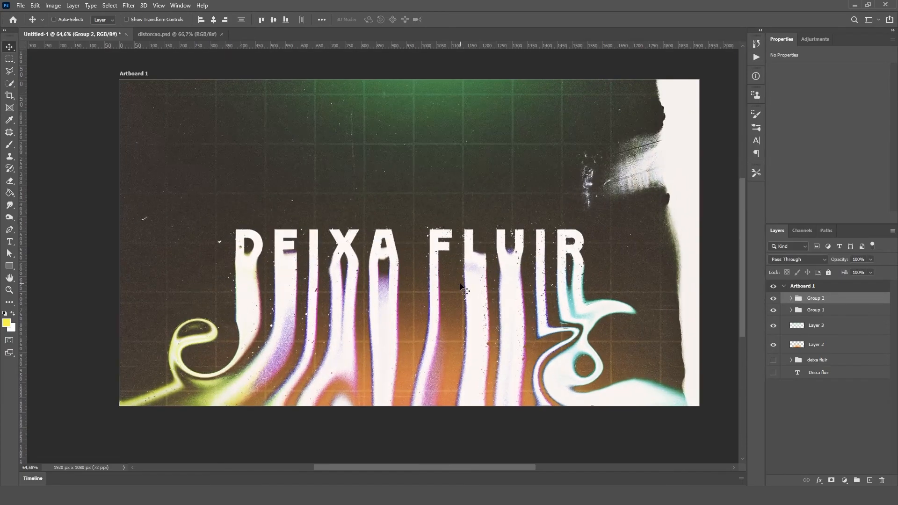